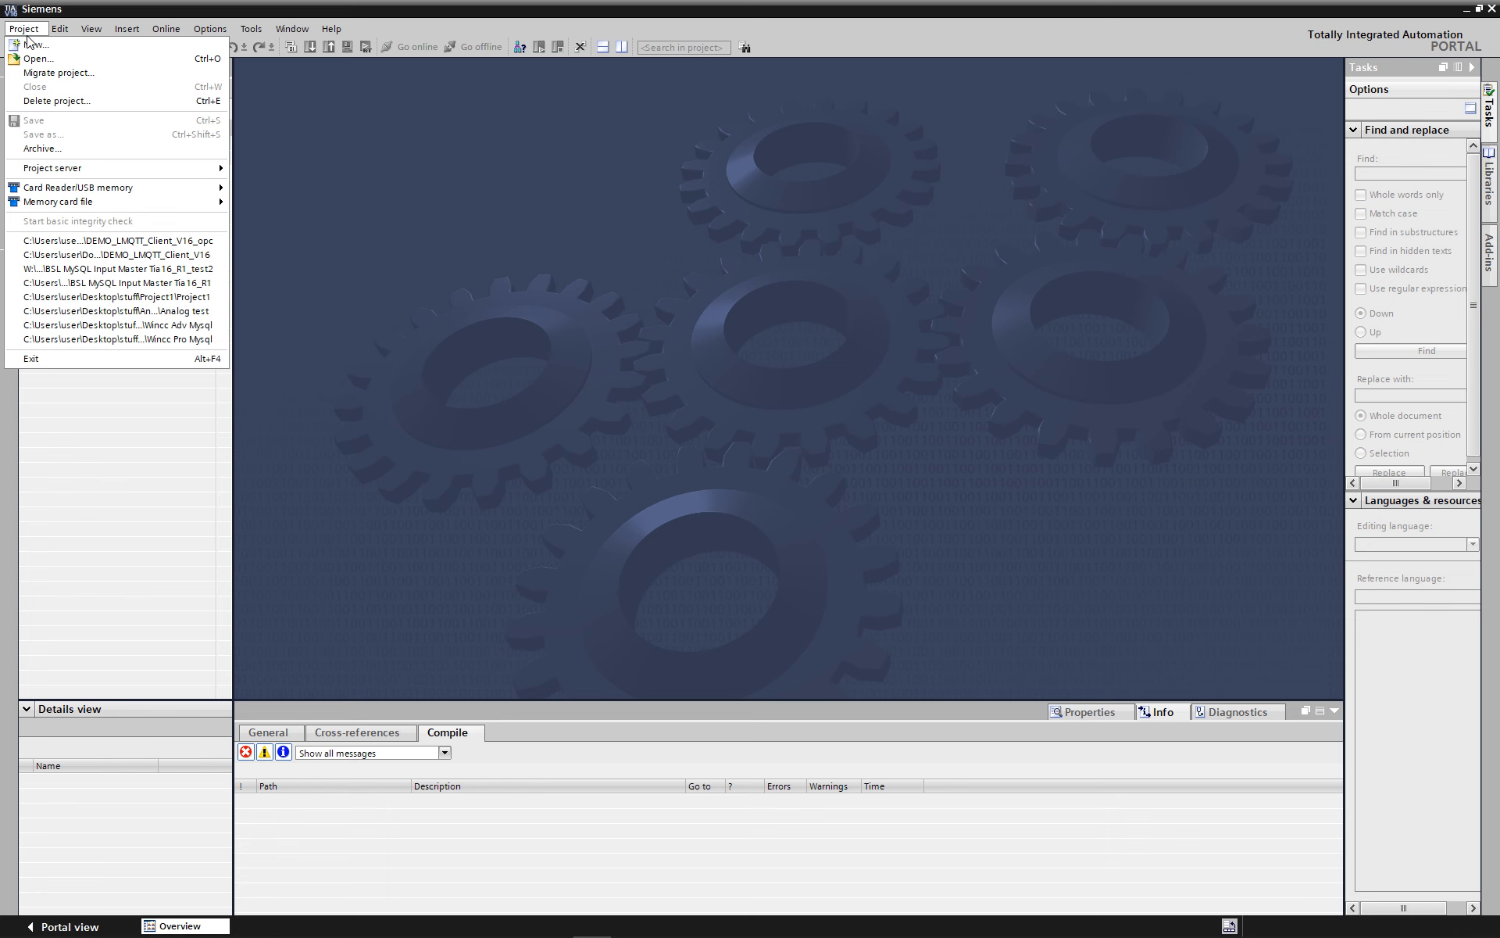
Step: Create a new V16 project named Project1 in the Mqtt Siemens folder and open its devices and networks configuration
{"action": "left_click", "coordinate": [34, 45]}
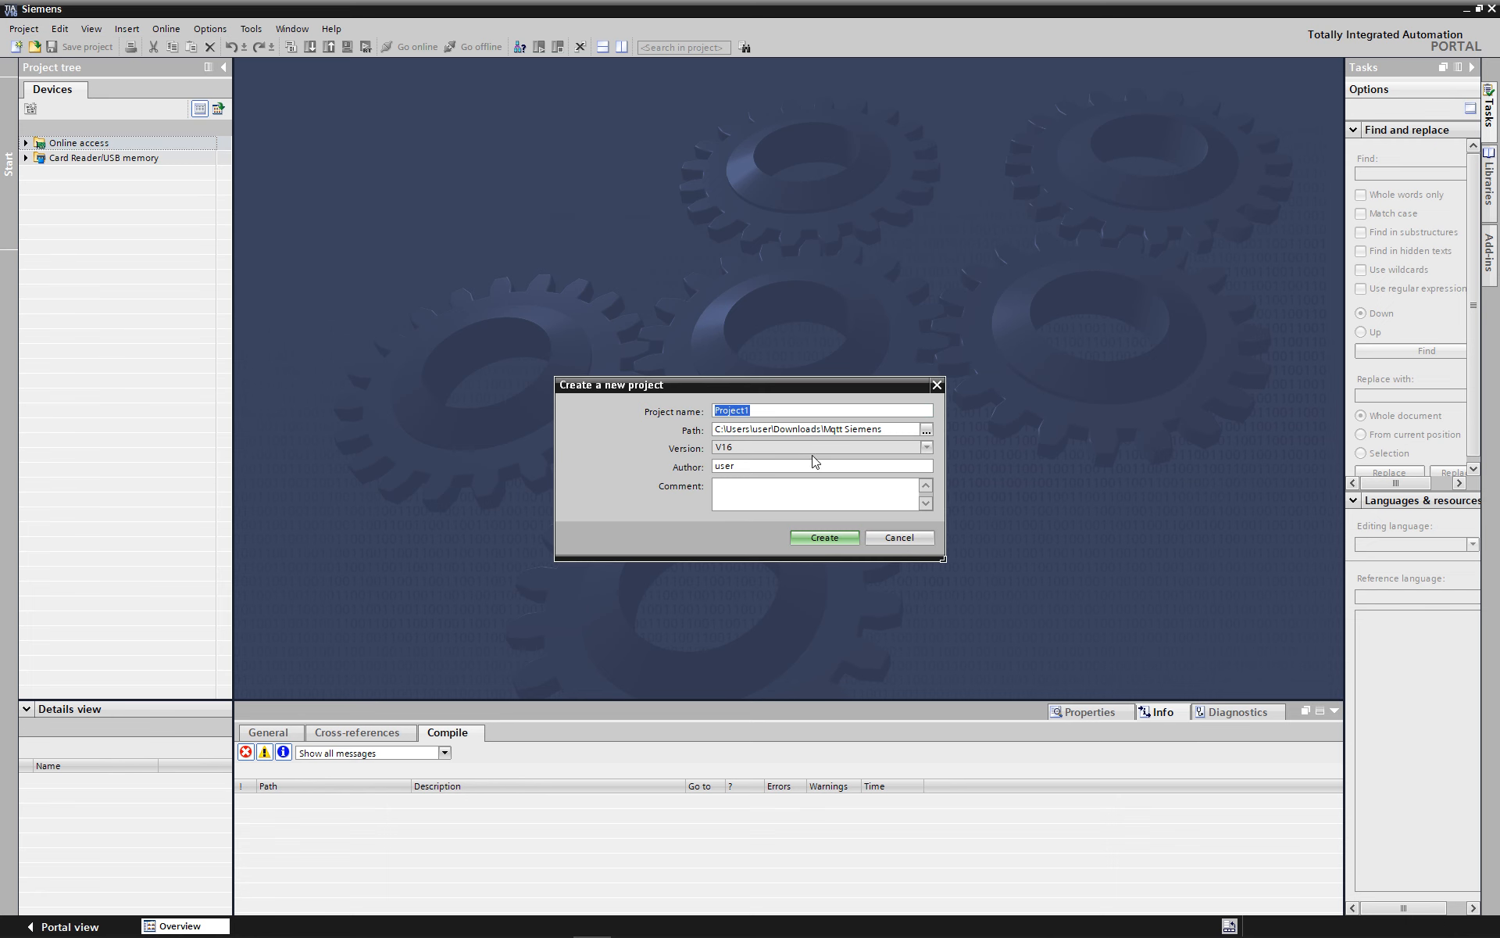
{"action": "left_click", "coordinate": [830, 537]}
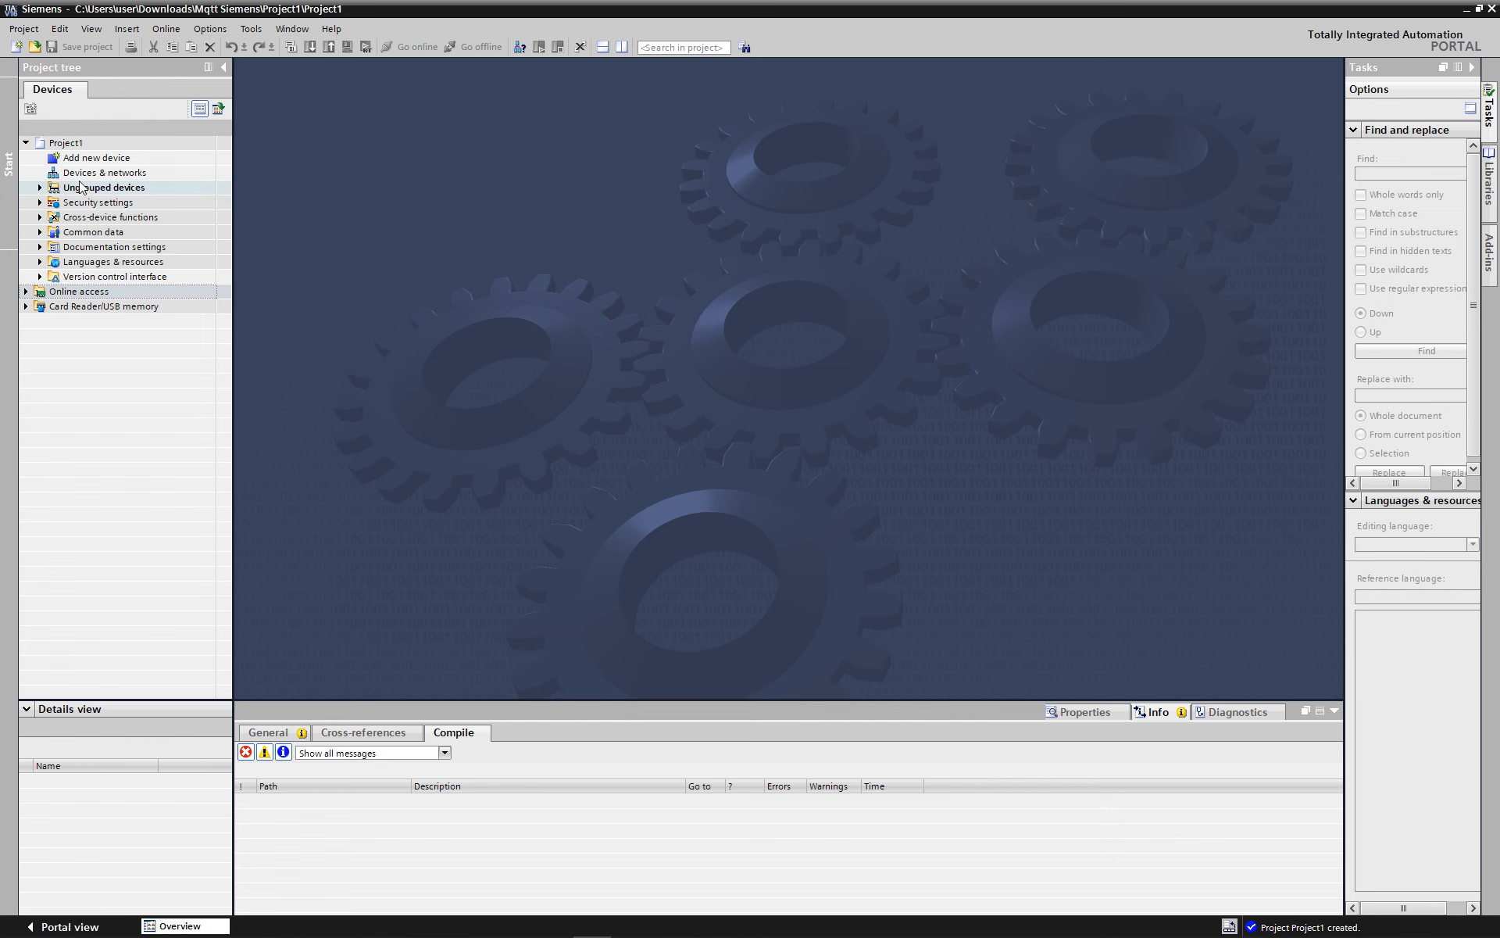
{"action": "double_click", "coordinate": [86, 173]}
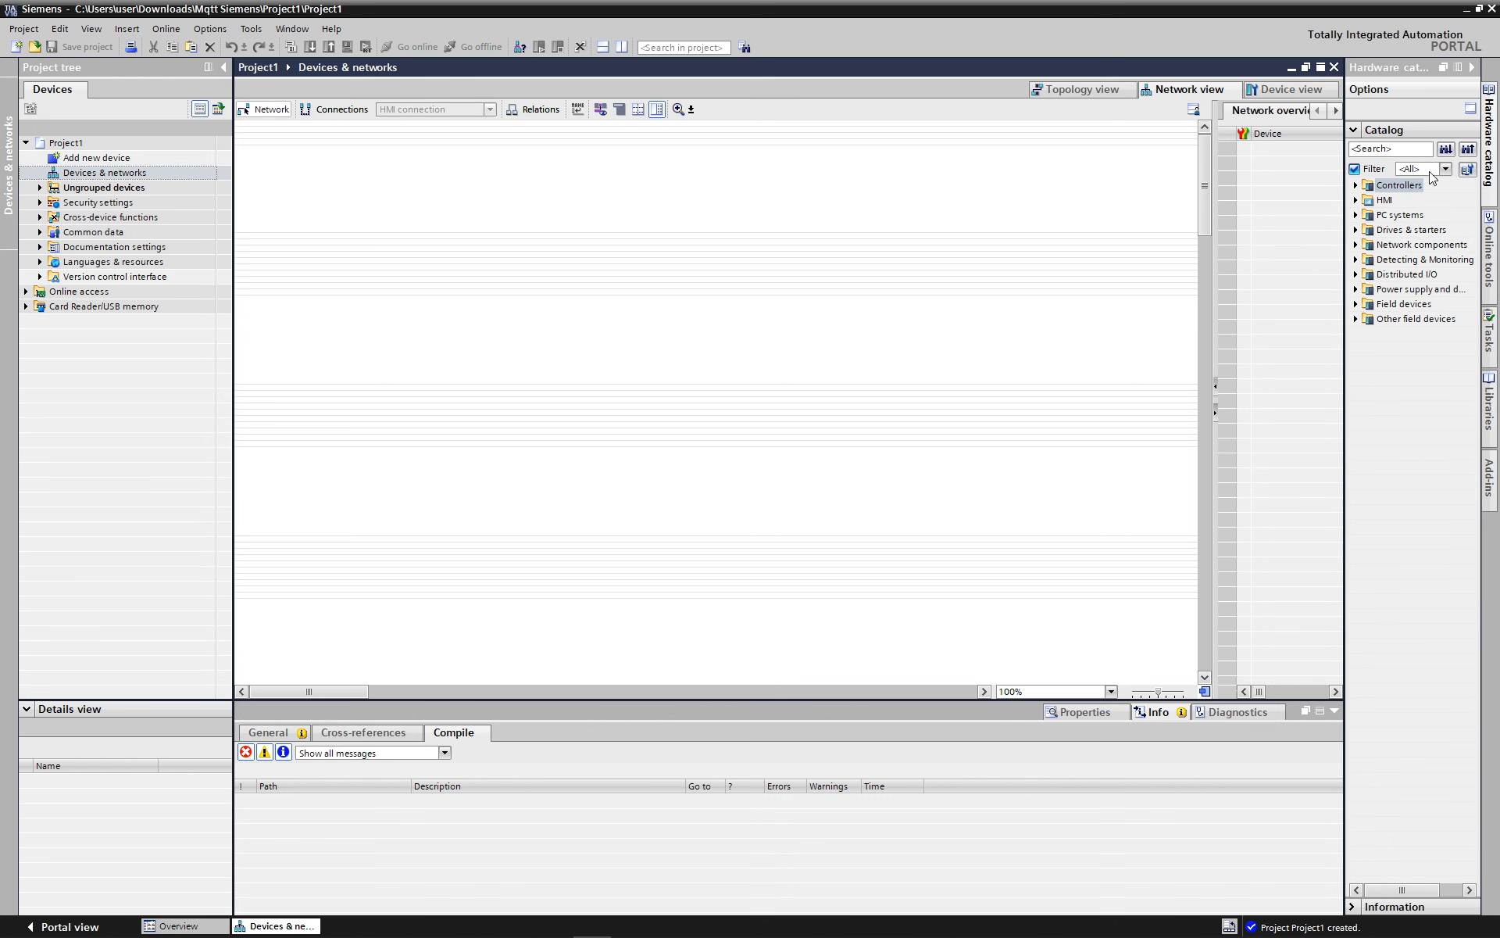
Step: Add a SIMATIC S7-1200 CPU 1214C DC/DC/DC, article 6ES7 214-1AG40-0XB0, to the network
{"action": "double_click", "coordinate": [1361, 187]}
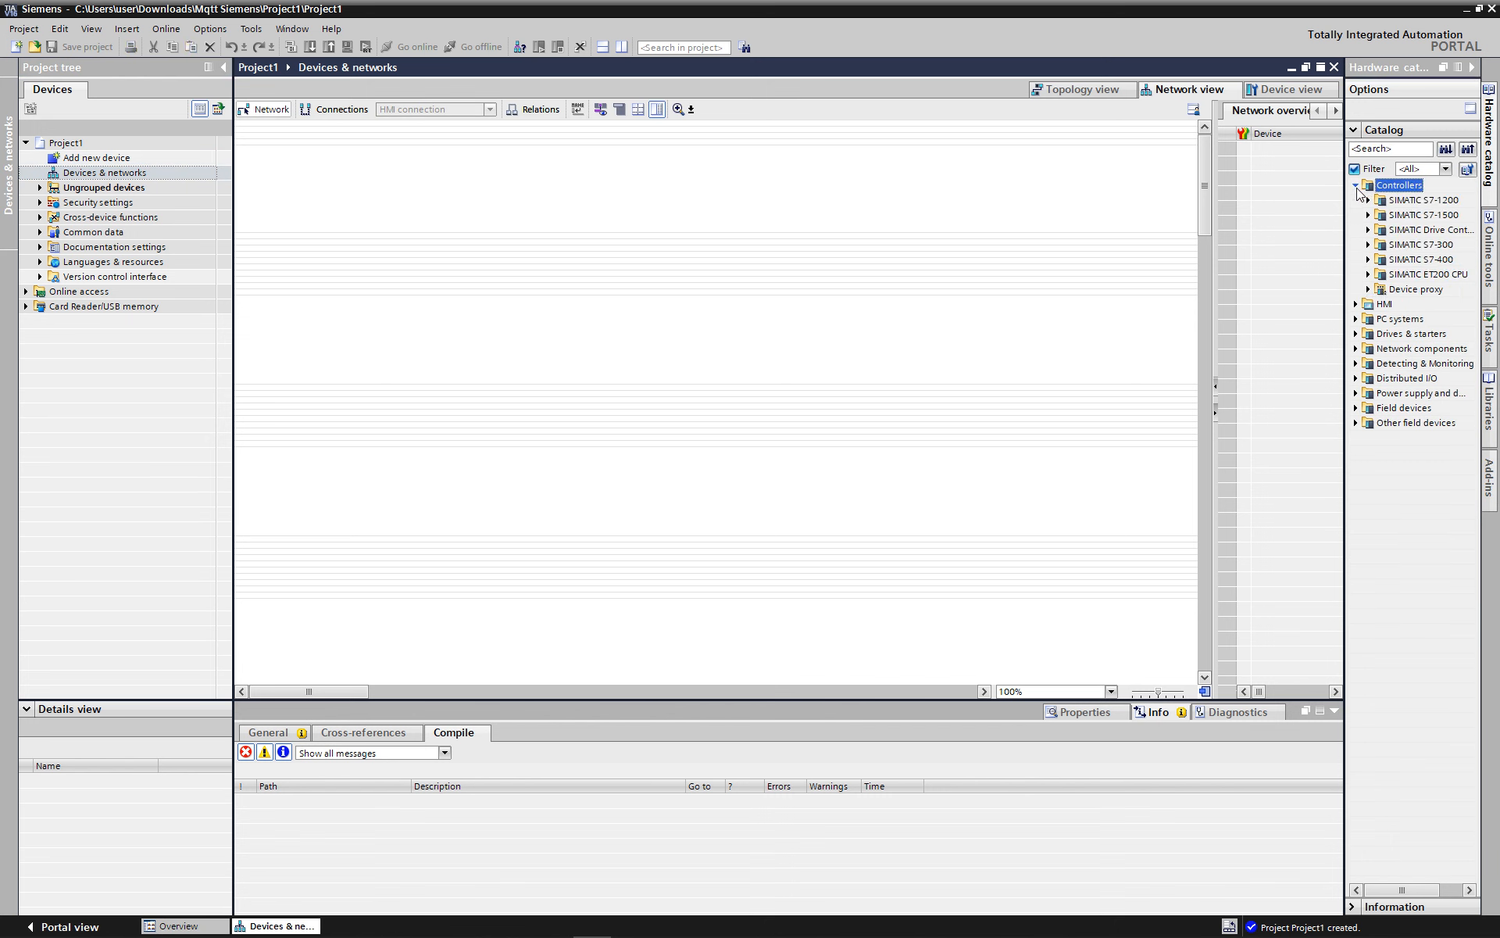
{"action": "left_click", "coordinate": [1368, 200]}
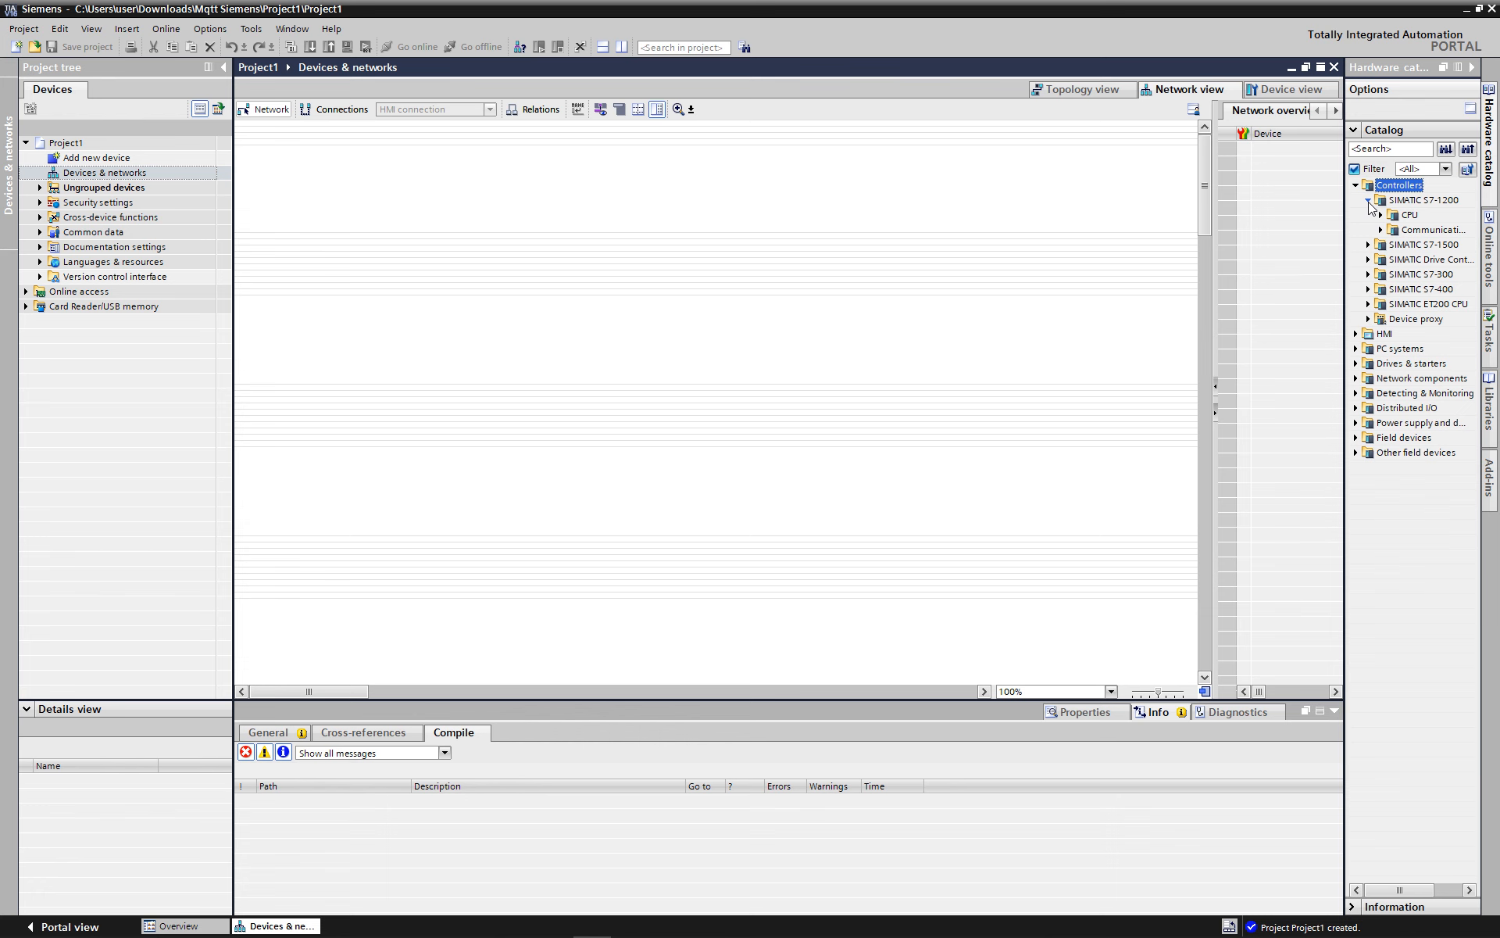
{"action": "left_click", "coordinate": [1381, 216]}
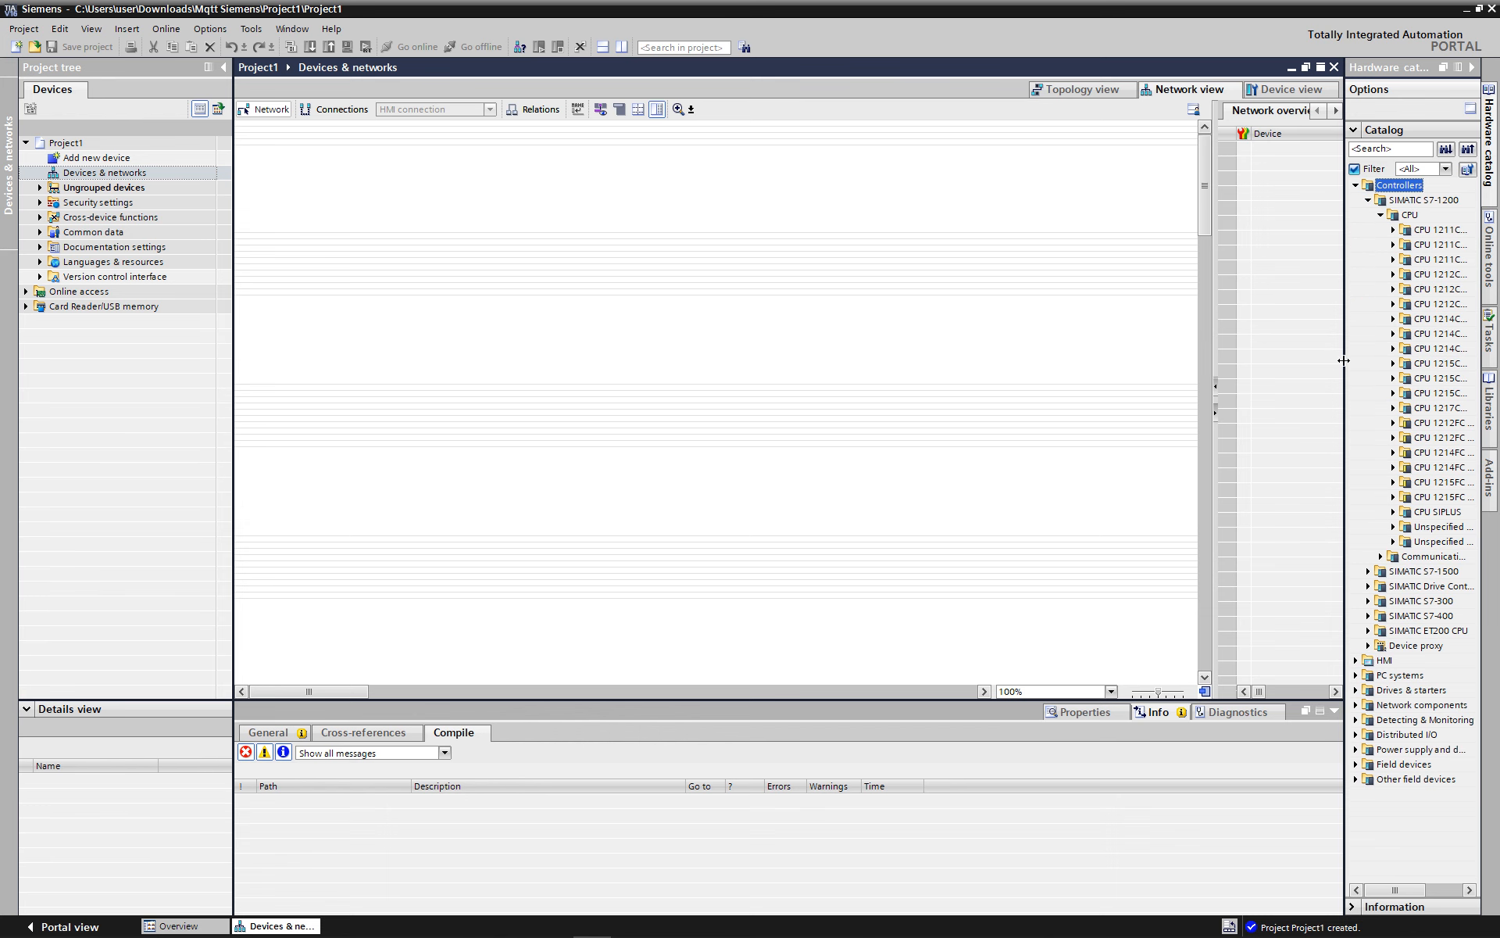
{"action": "left_click_drag", "start_coordinate": [1345, 372], "coordinate": [1223, 365]}
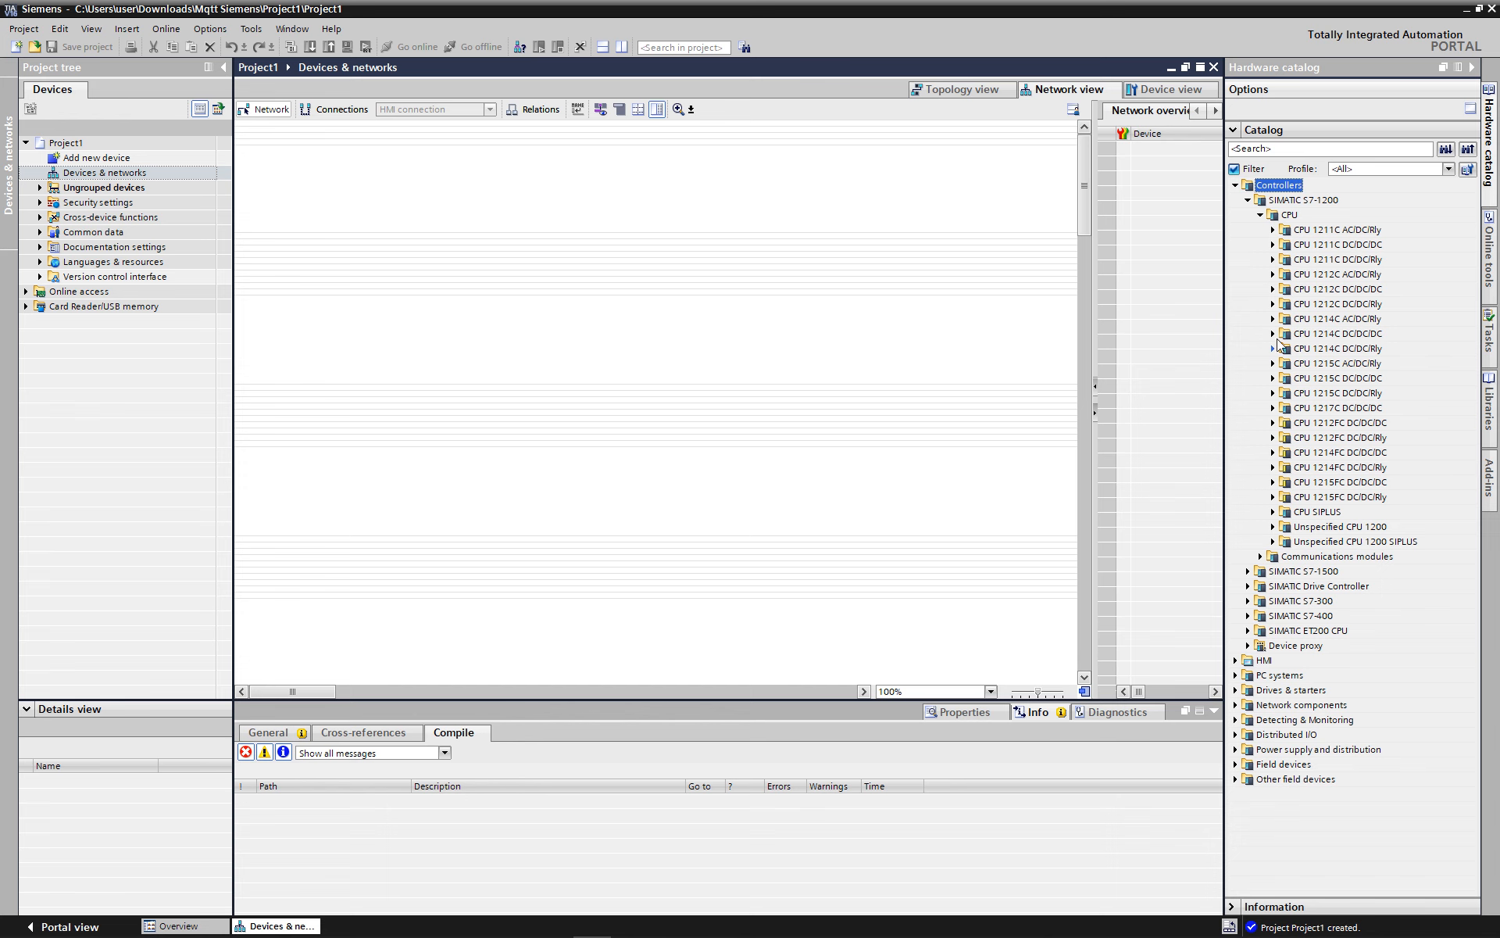
{"action": "left_click", "coordinate": [1273, 334]}
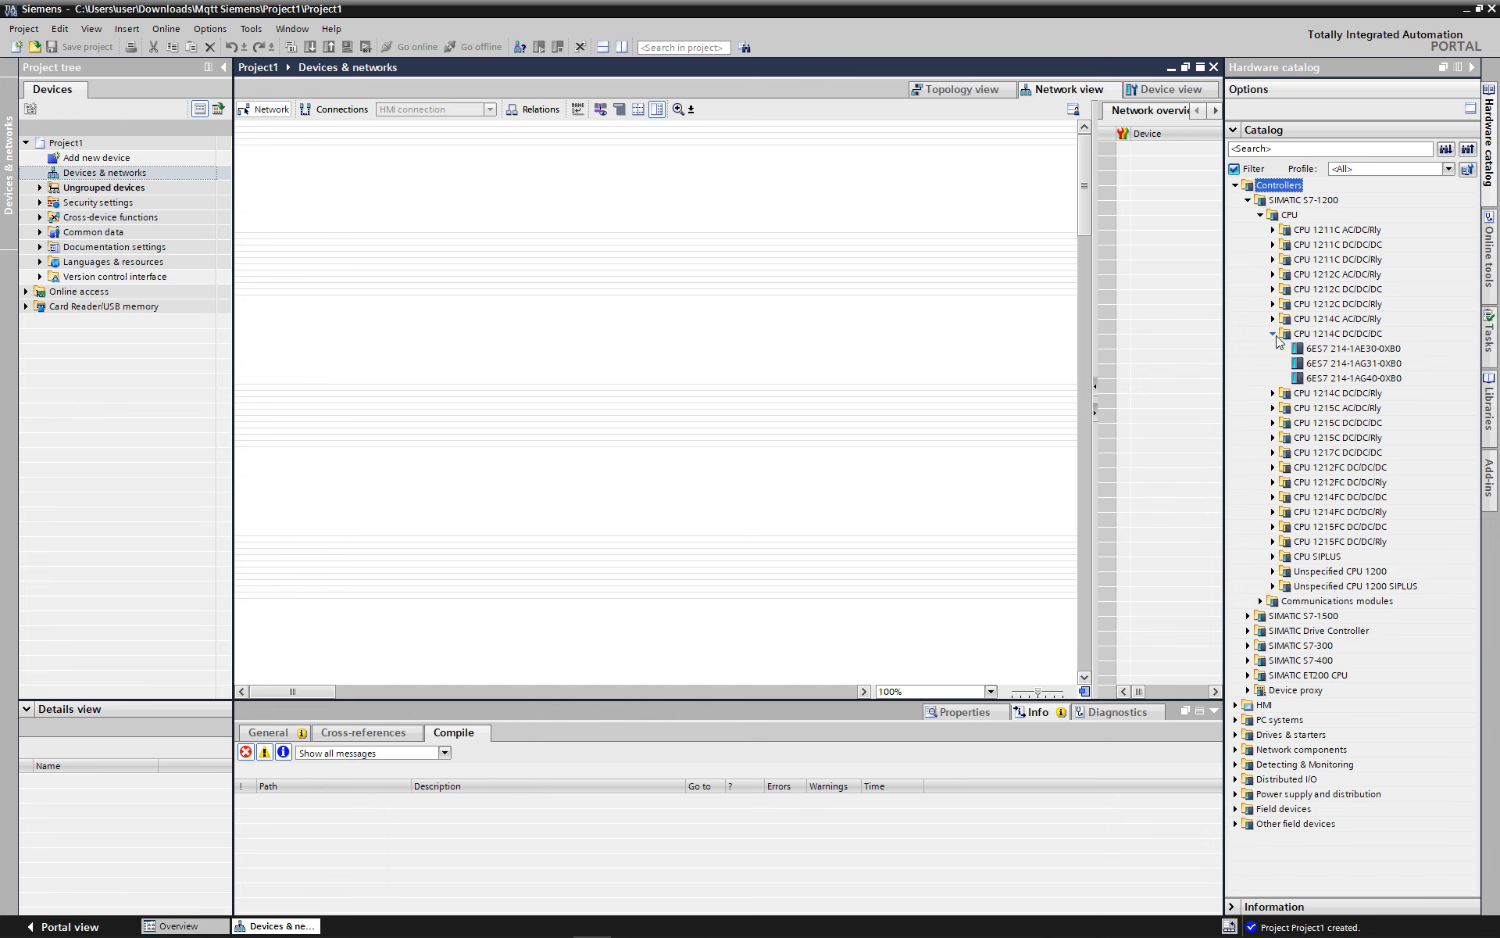
{"action": "left_click", "coordinate": [1370, 379]}
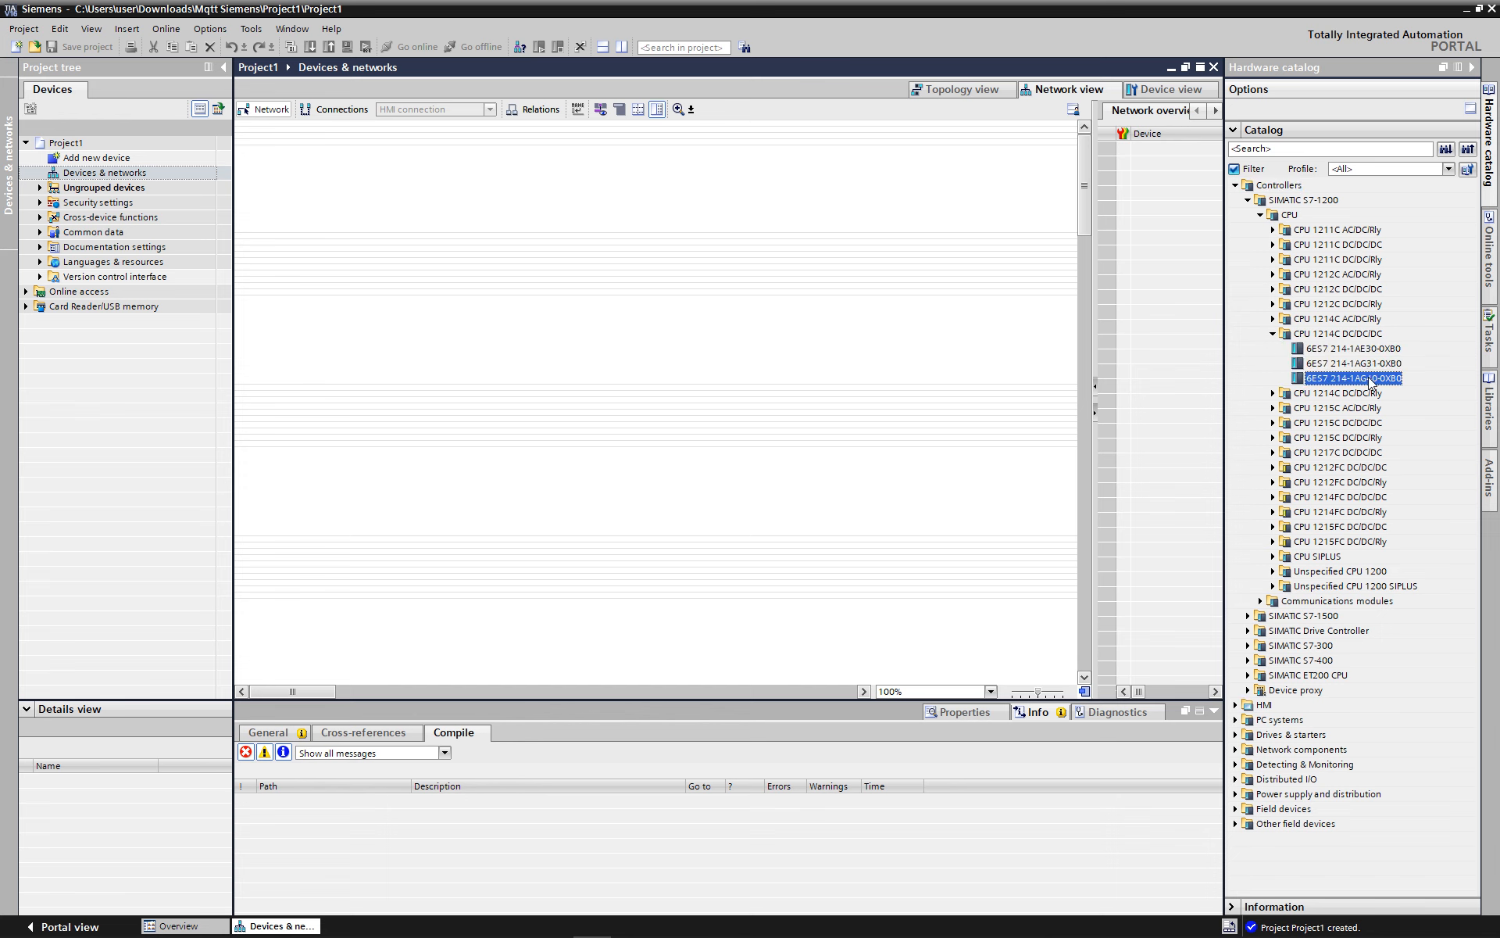
{"action": "left_click_drag", "start_coordinate": [1371, 381], "coordinate": [575, 240]}
{"action": "left_click_drag", "start_coordinate": [575, 240], "coordinate": [576, 247]}
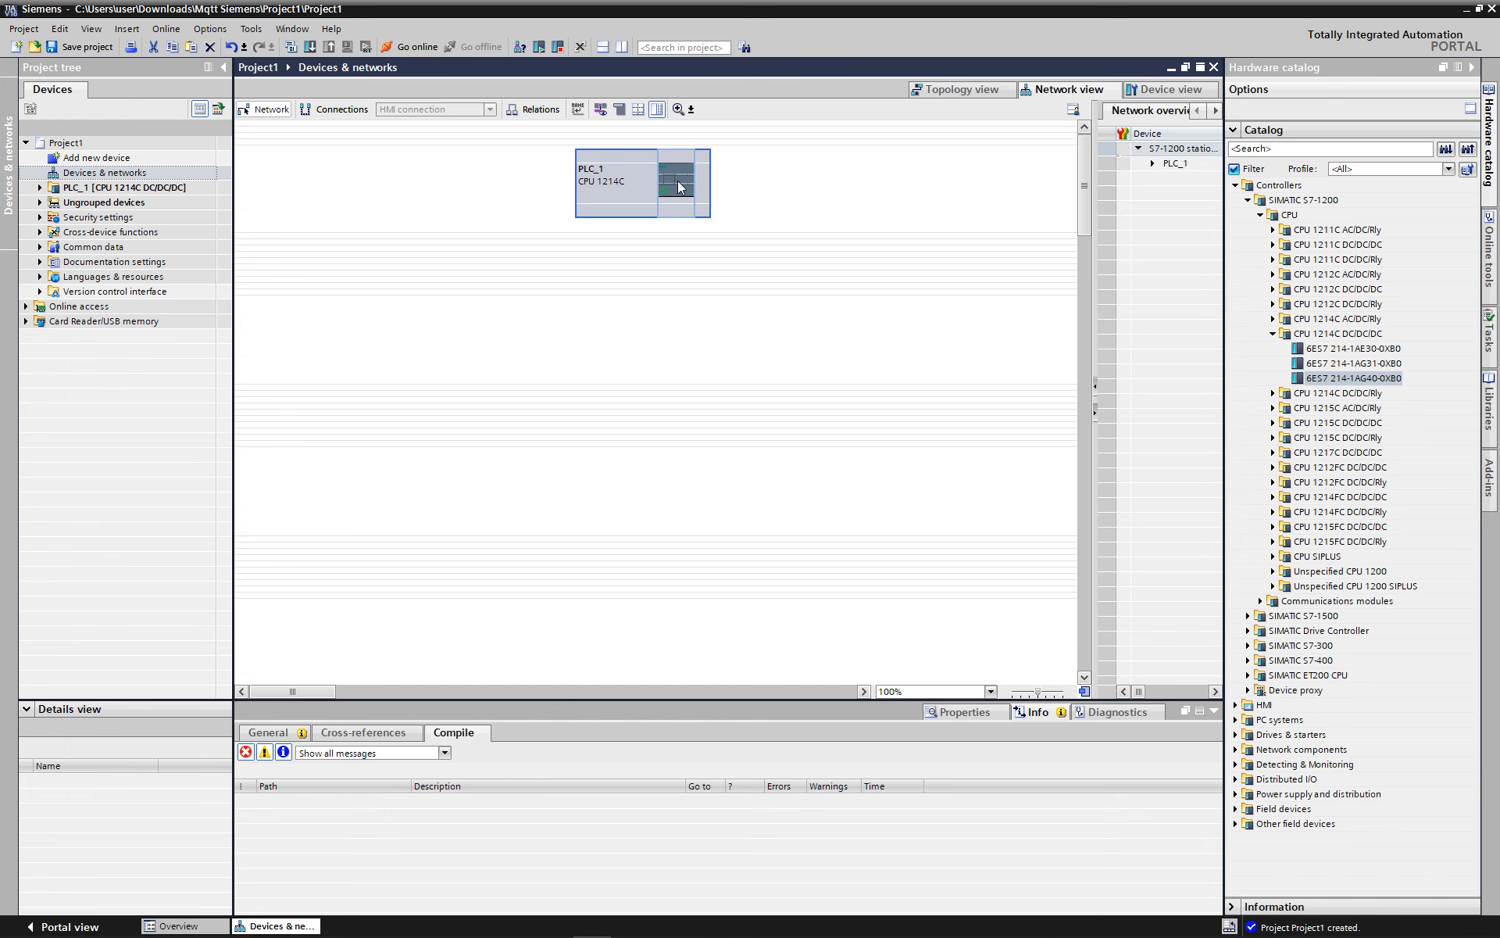
Step: Activate the OPC UA server in the CPU 1214C's properties and accept the security note
{"action": "double_click", "coordinate": [679, 180]}
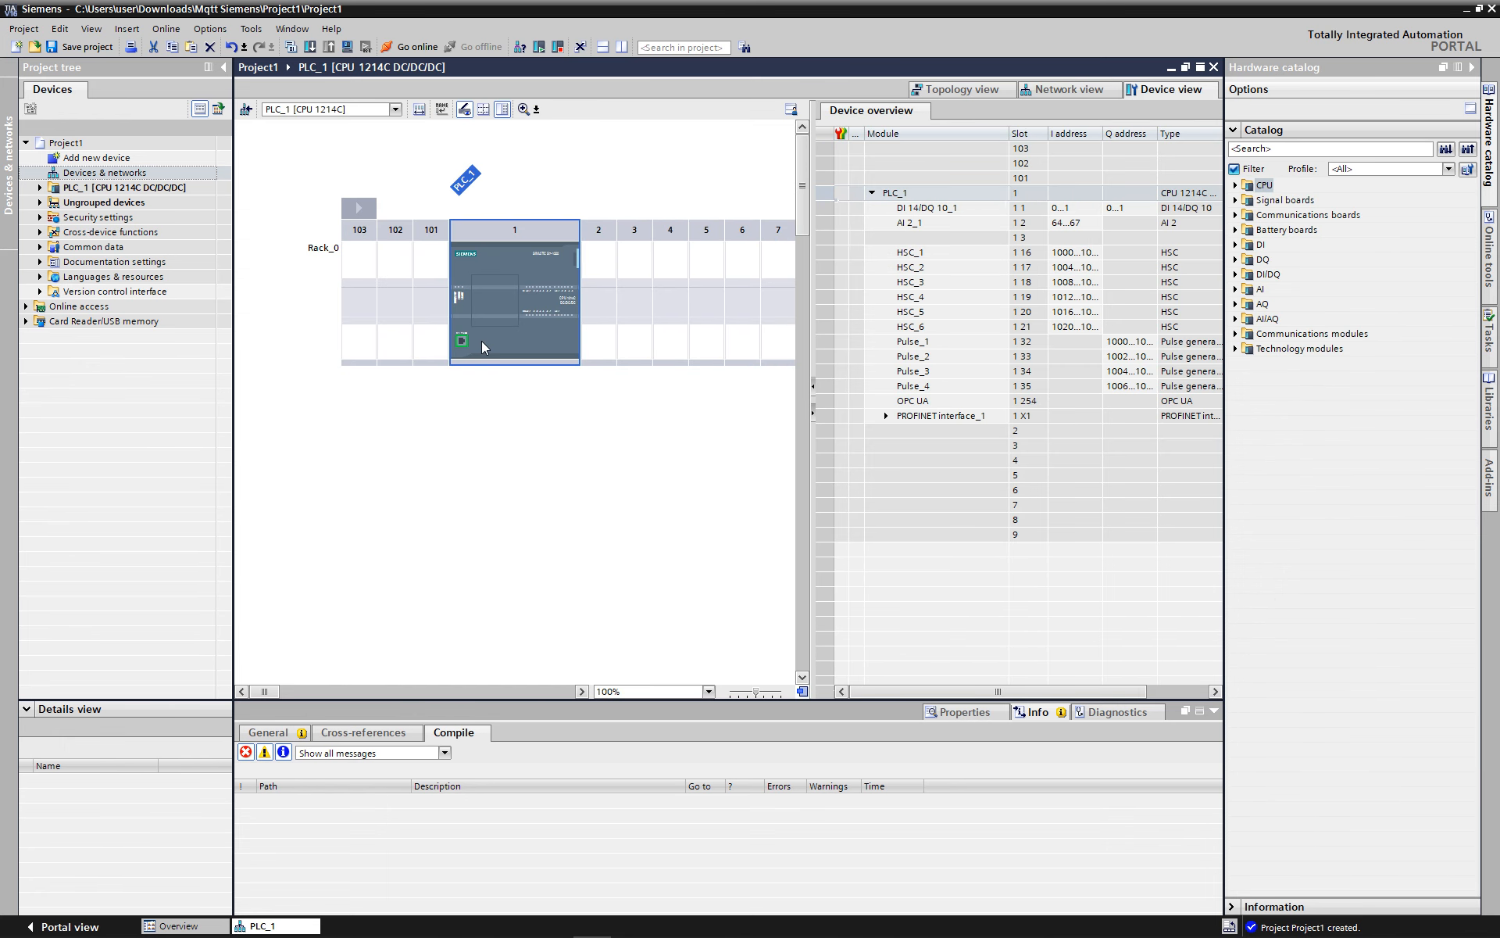
{"action": "left_click", "coordinate": [942, 711]}
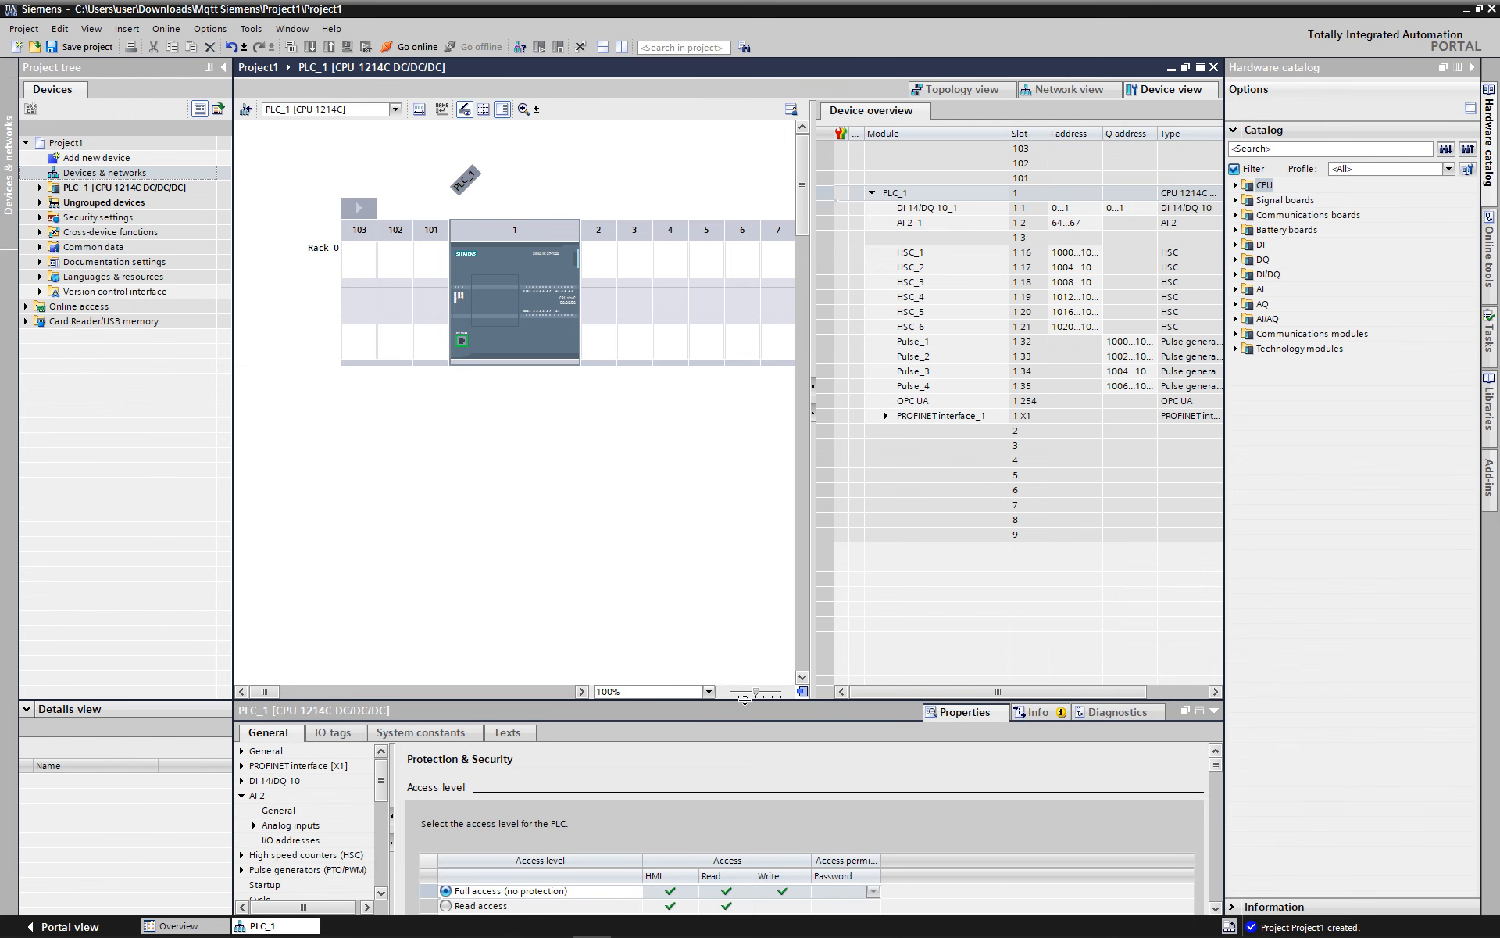
{"action": "left_click_drag", "start_coordinate": [746, 702], "coordinate": [756, 442]}
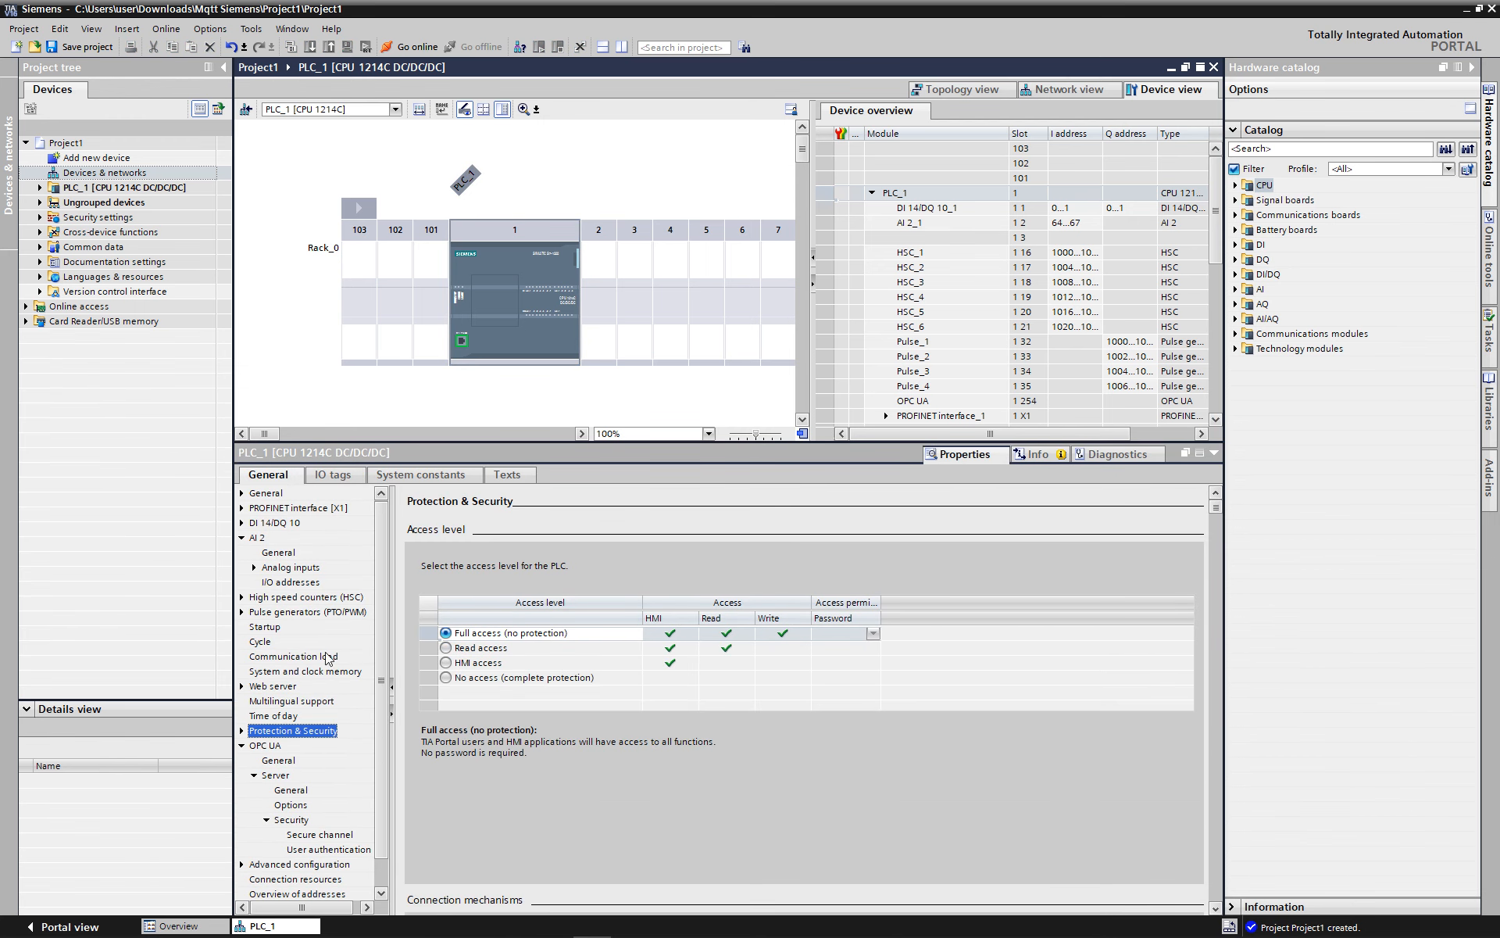
{"action": "scroll", "coordinate": [329, 660], "scroll_direction": "down", "scroll_amount": 1}
{"action": "left_click", "coordinate": [263, 716]}
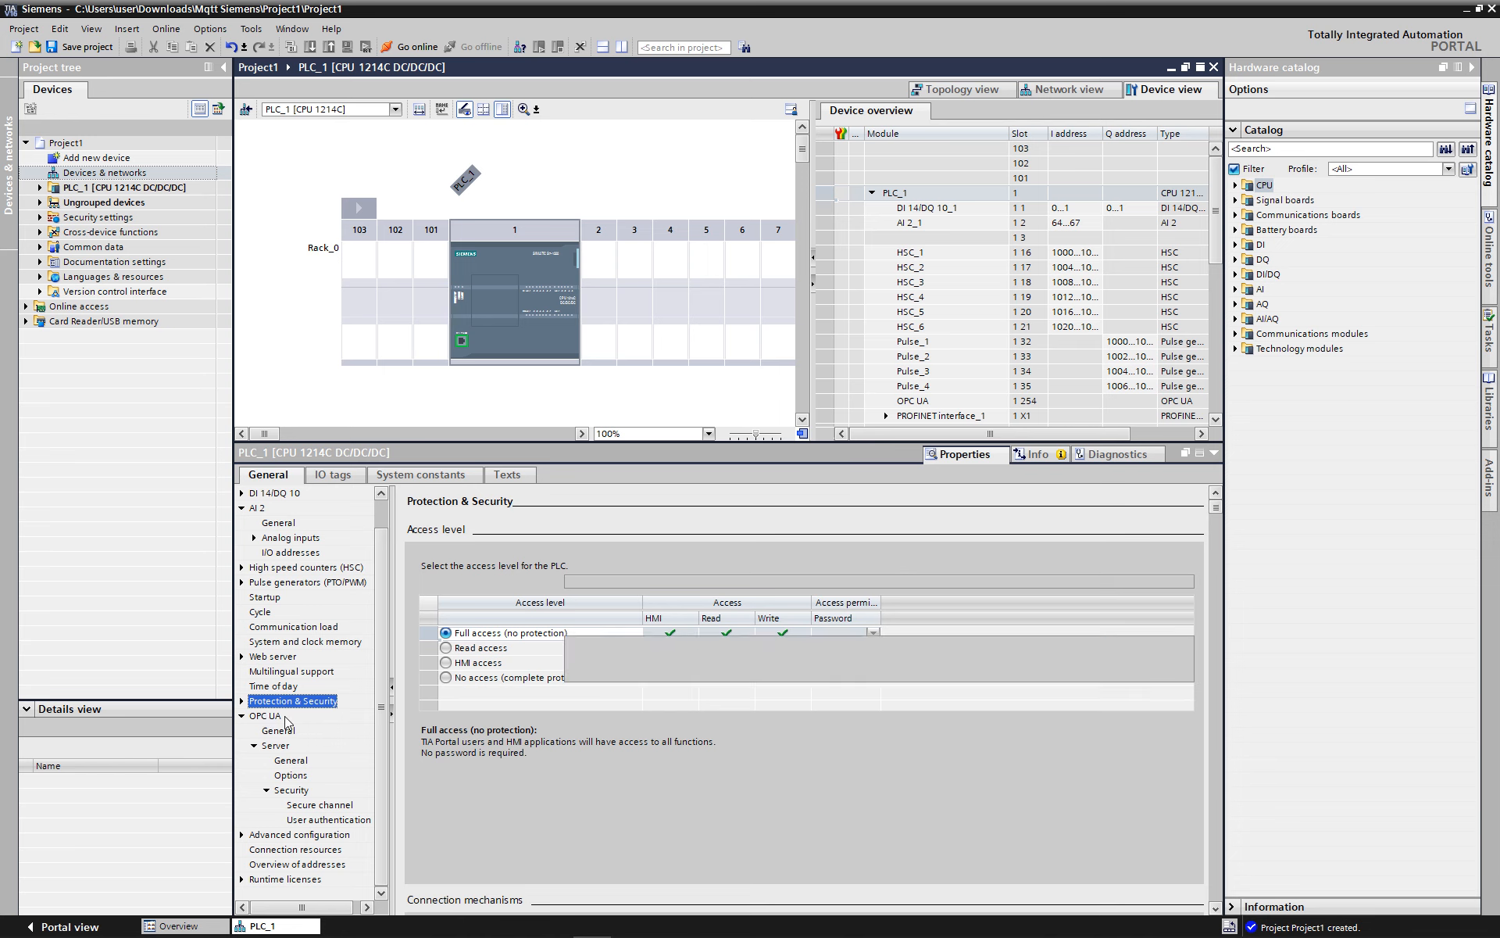
{"action": "scroll", "coordinate": [724, 686], "scroll_direction": "down", "scroll_amount": 5}
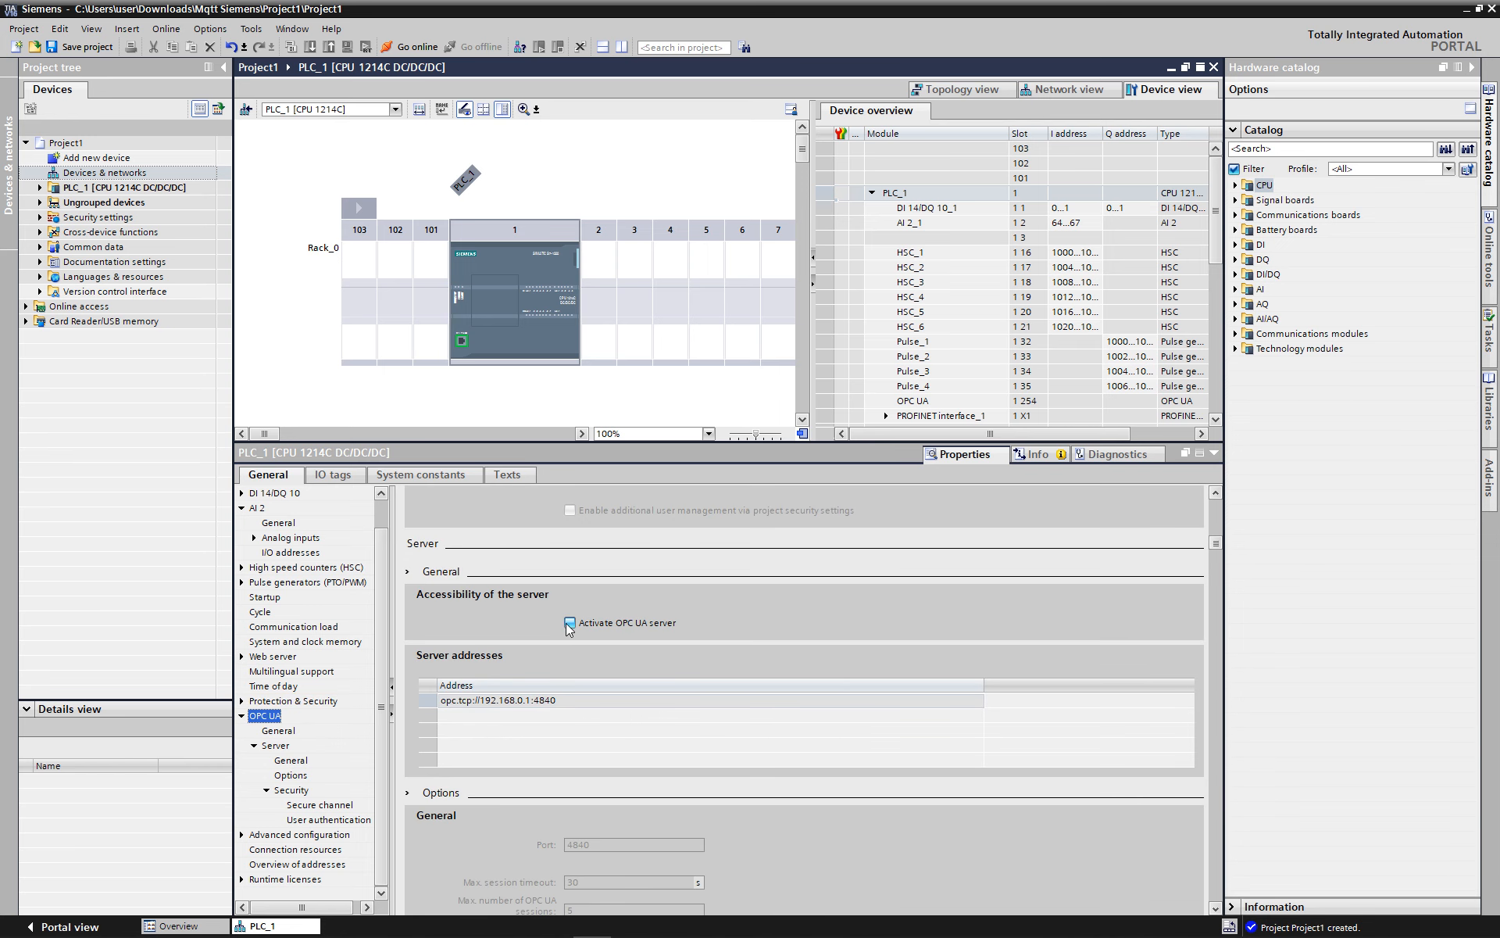
{"action": "left_click", "coordinate": [570, 623]}
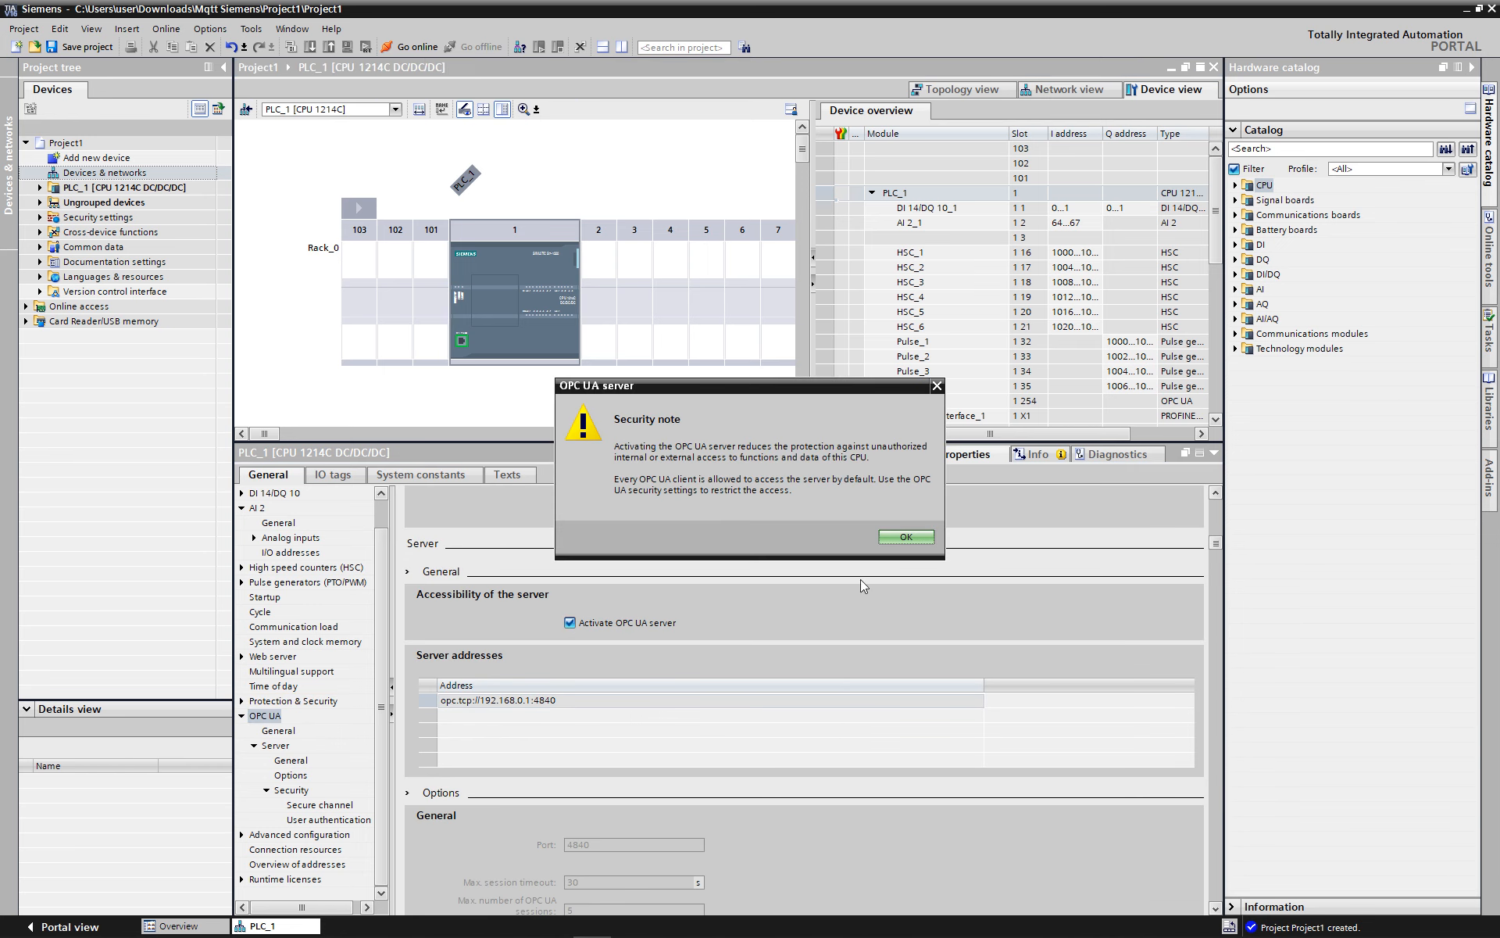
{"action": "left_click", "coordinate": [906, 538]}
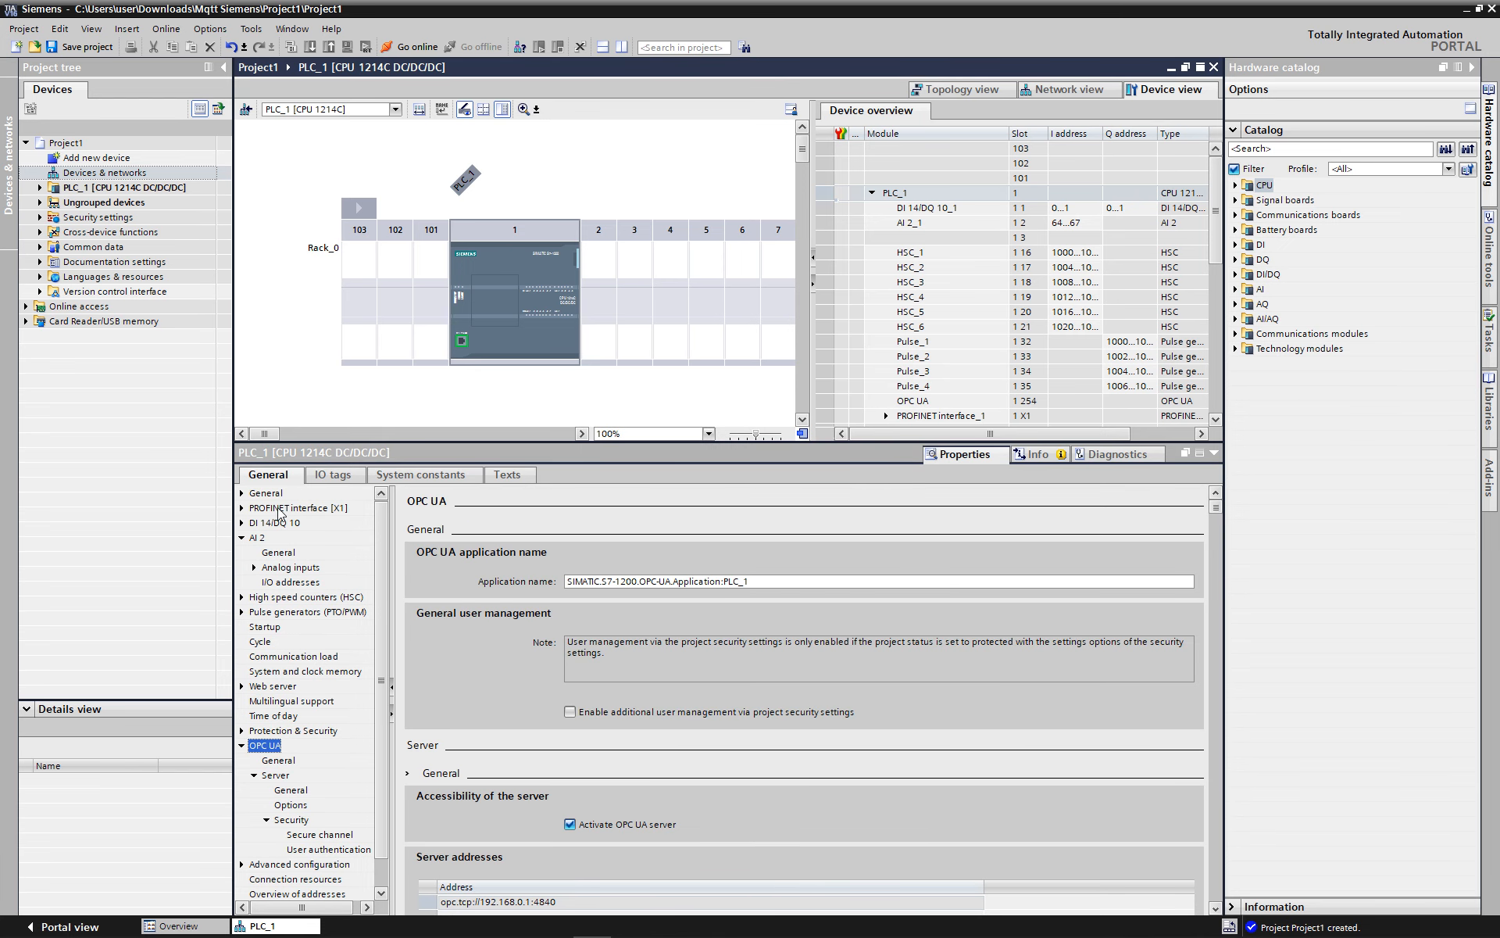
Step: Set the IP address of the CPU's PROFINET interface [X1] to 192.168.0.200
{"action": "left_click", "coordinate": [313, 508]}
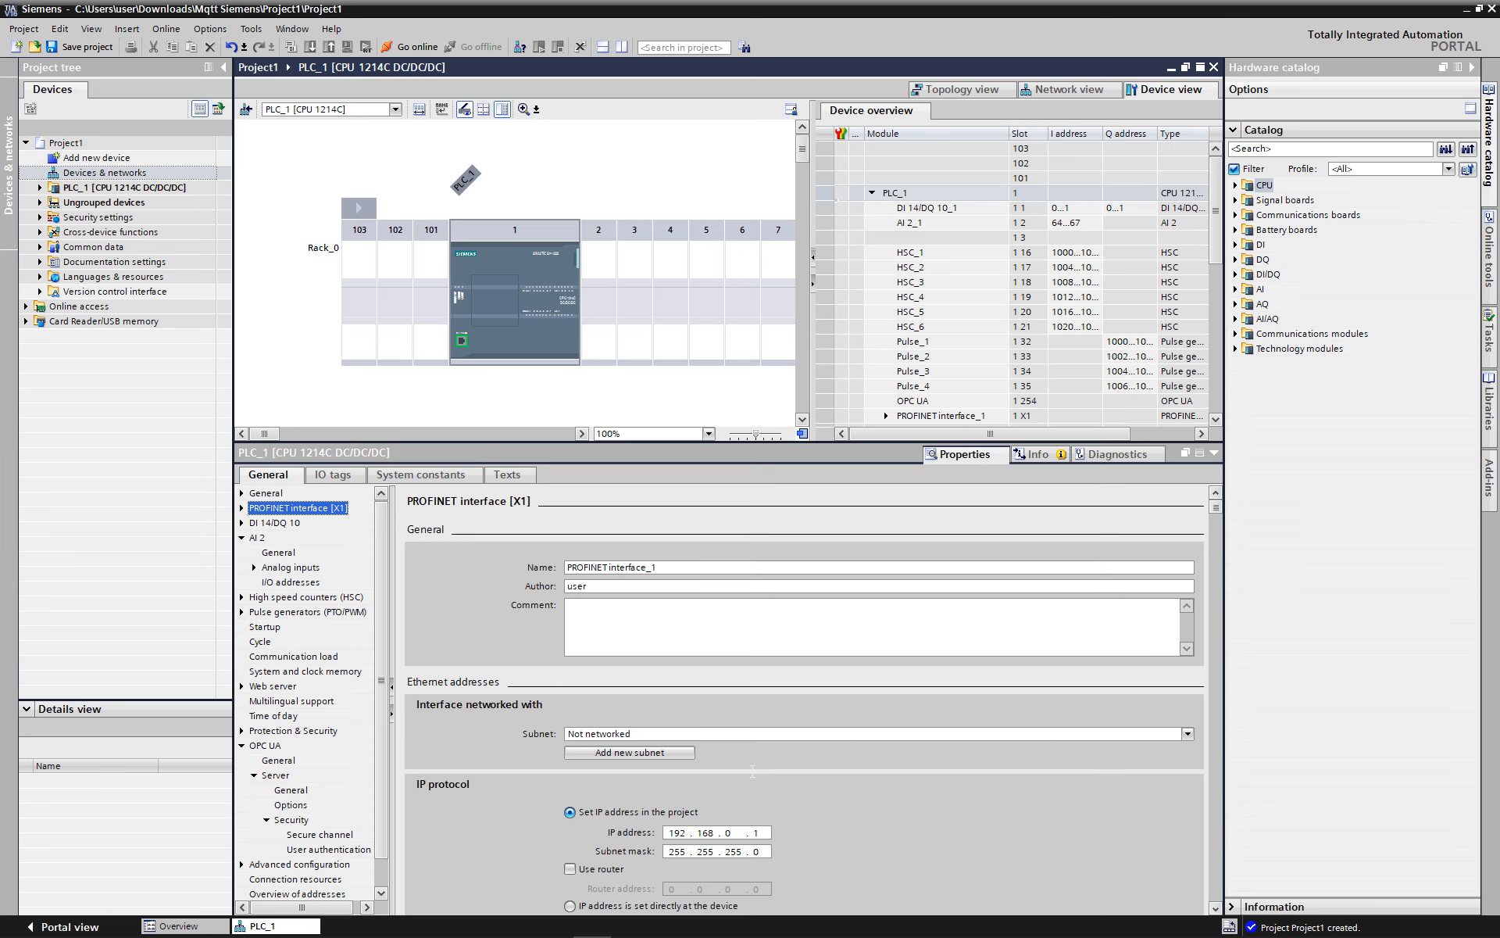
{"action": "scroll", "coordinate": [753, 771], "scroll_direction": "down", "scroll_amount": 1}
{"action": "left_click", "coordinate": [755, 795]}
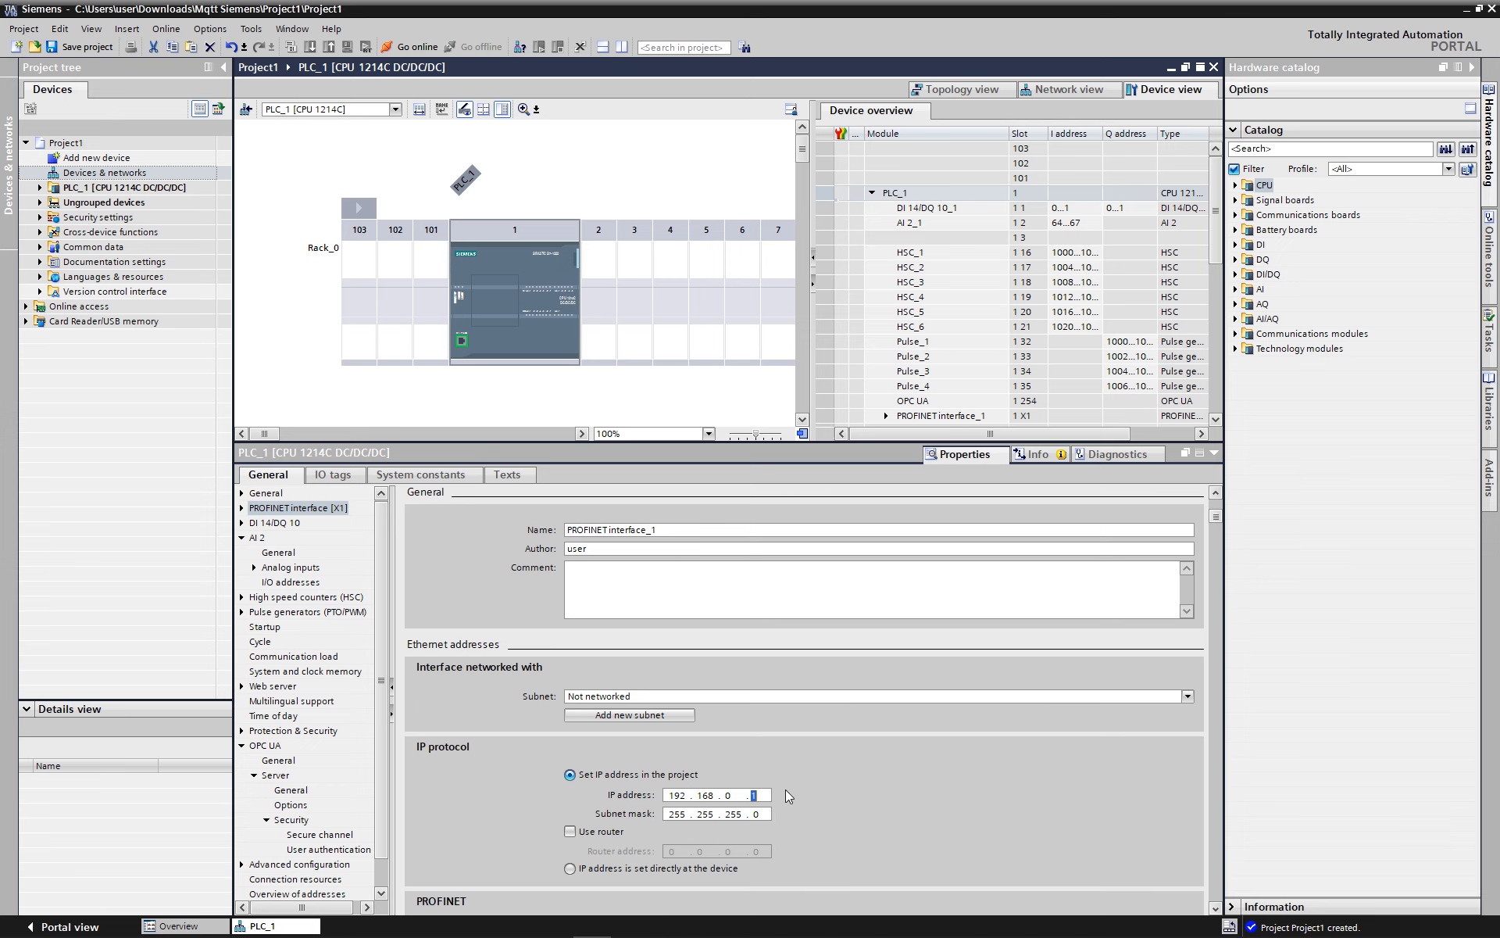
{"action": "type", "text": "200"}
Step: Review the OPC UA settings, including server address, port, subscriptions, certificate, security policies, trusted clients and user authentication
{"action": "left_click", "coordinate": [266, 746]}
{"action": "scroll", "coordinate": [817, 694], "scroll_direction": "down", "scroll_amount": 1}
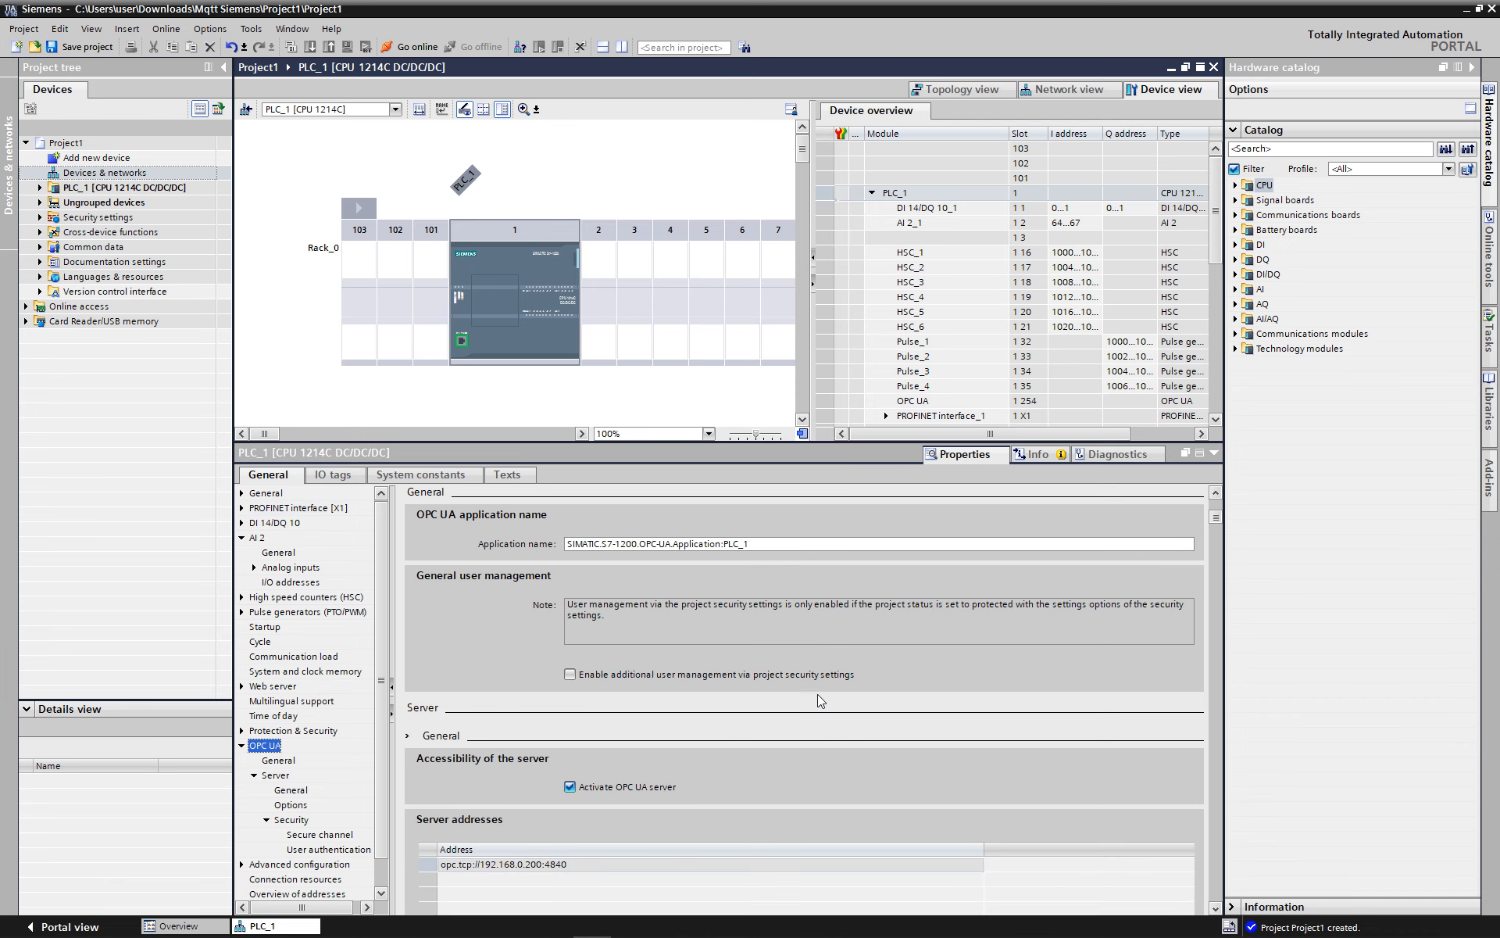
{"action": "scroll", "coordinate": [822, 694], "scroll_direction": "down", "scroll_amount": 4}
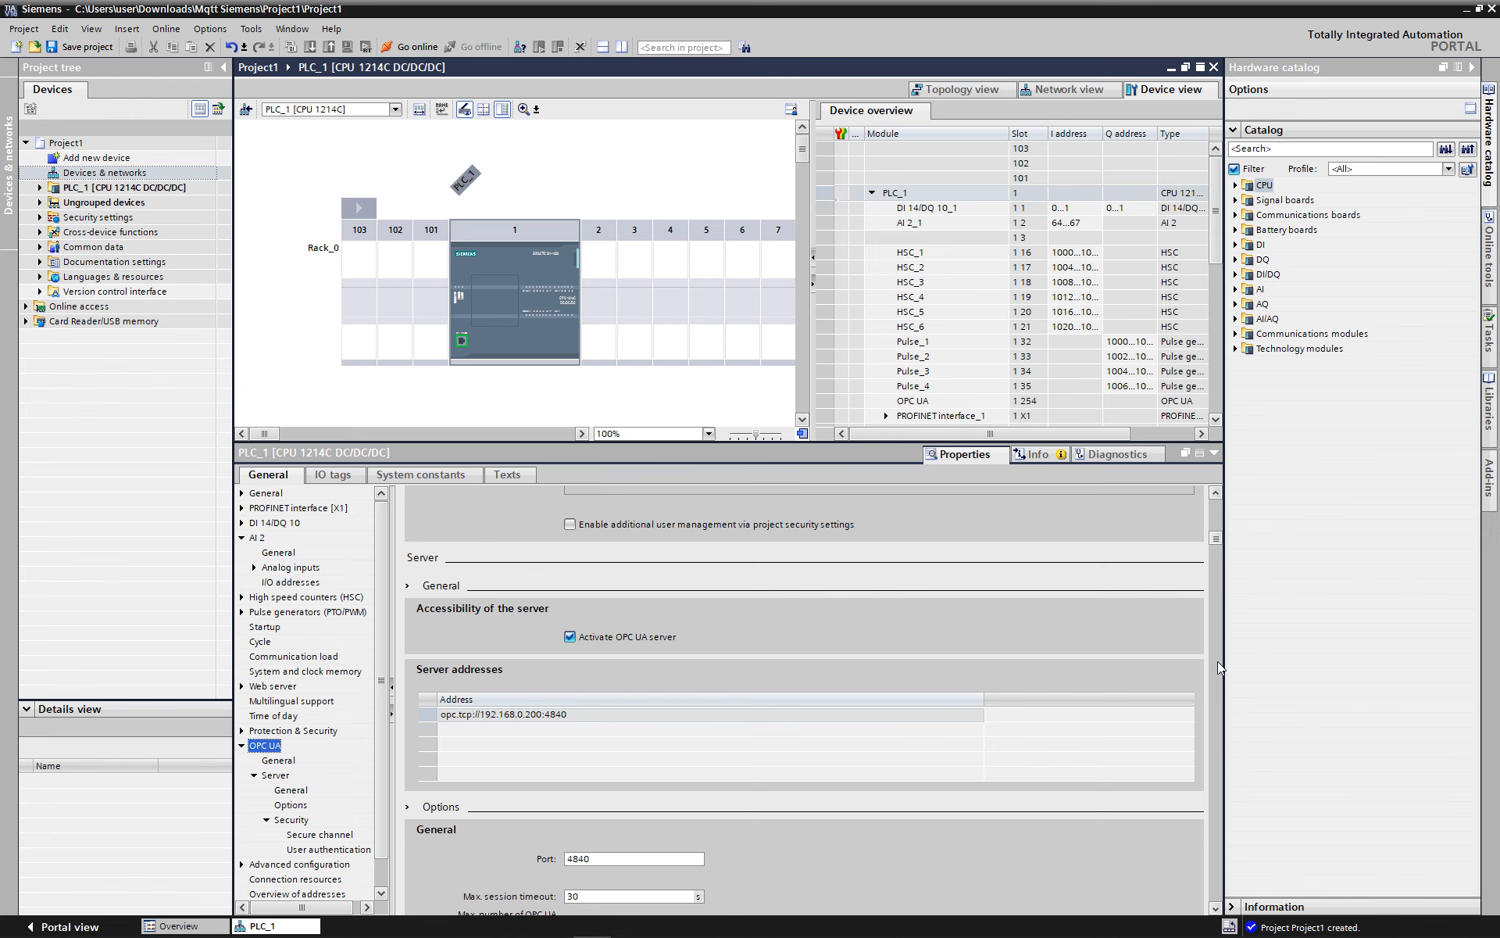
{"action": "scroll", "coordinate": [1217, 661], "scroll_direction": "down", "scroll_amount": 5}
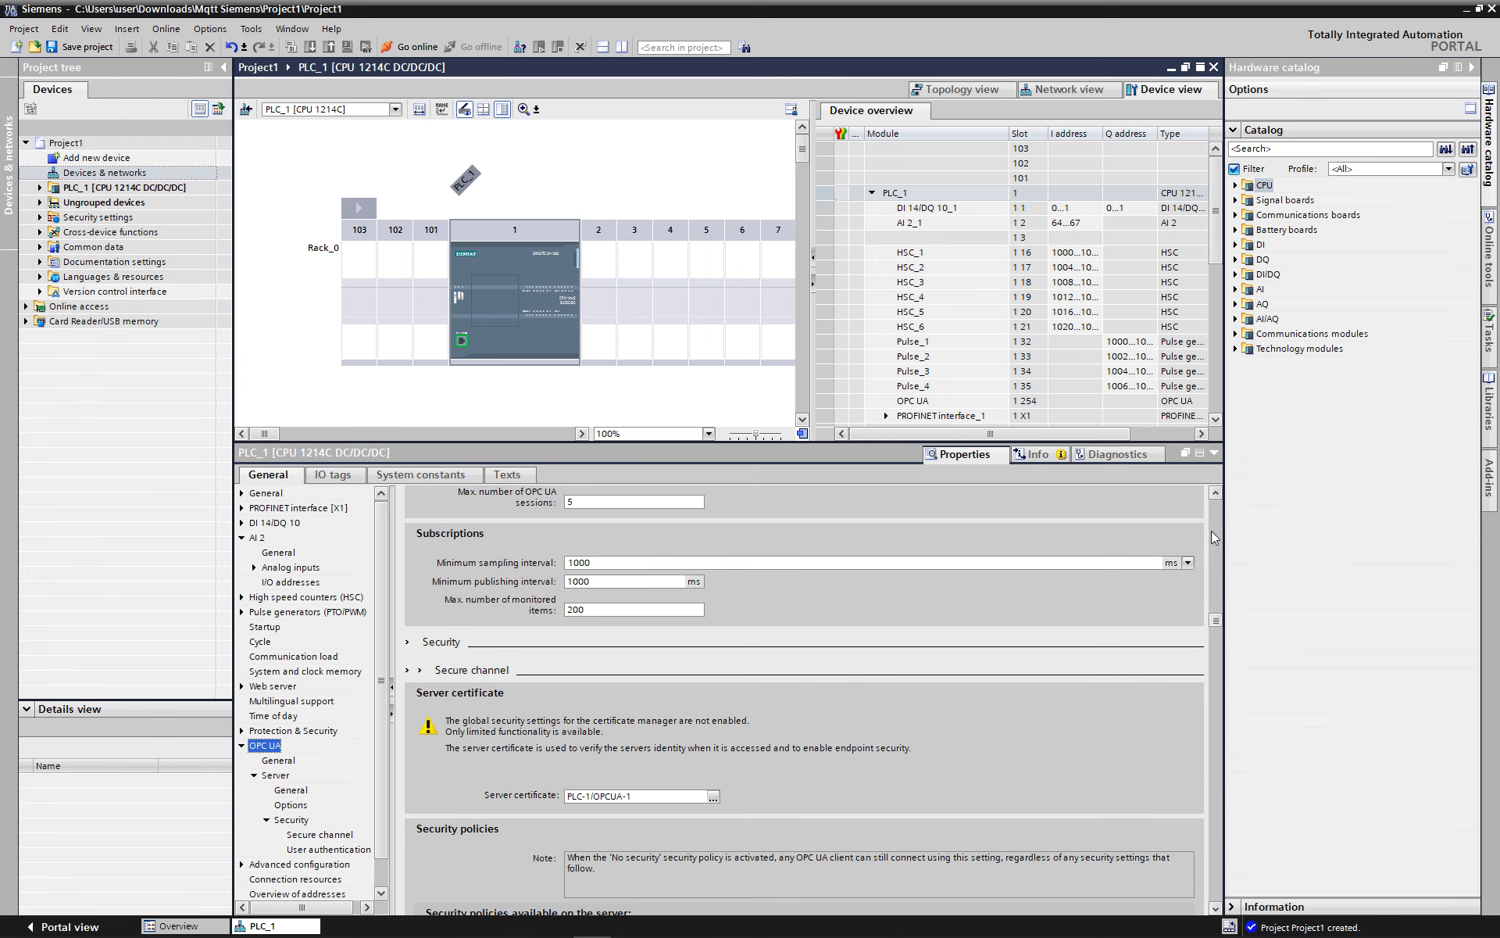
{"action": "left_click", "coordinate": [1219, 494]}
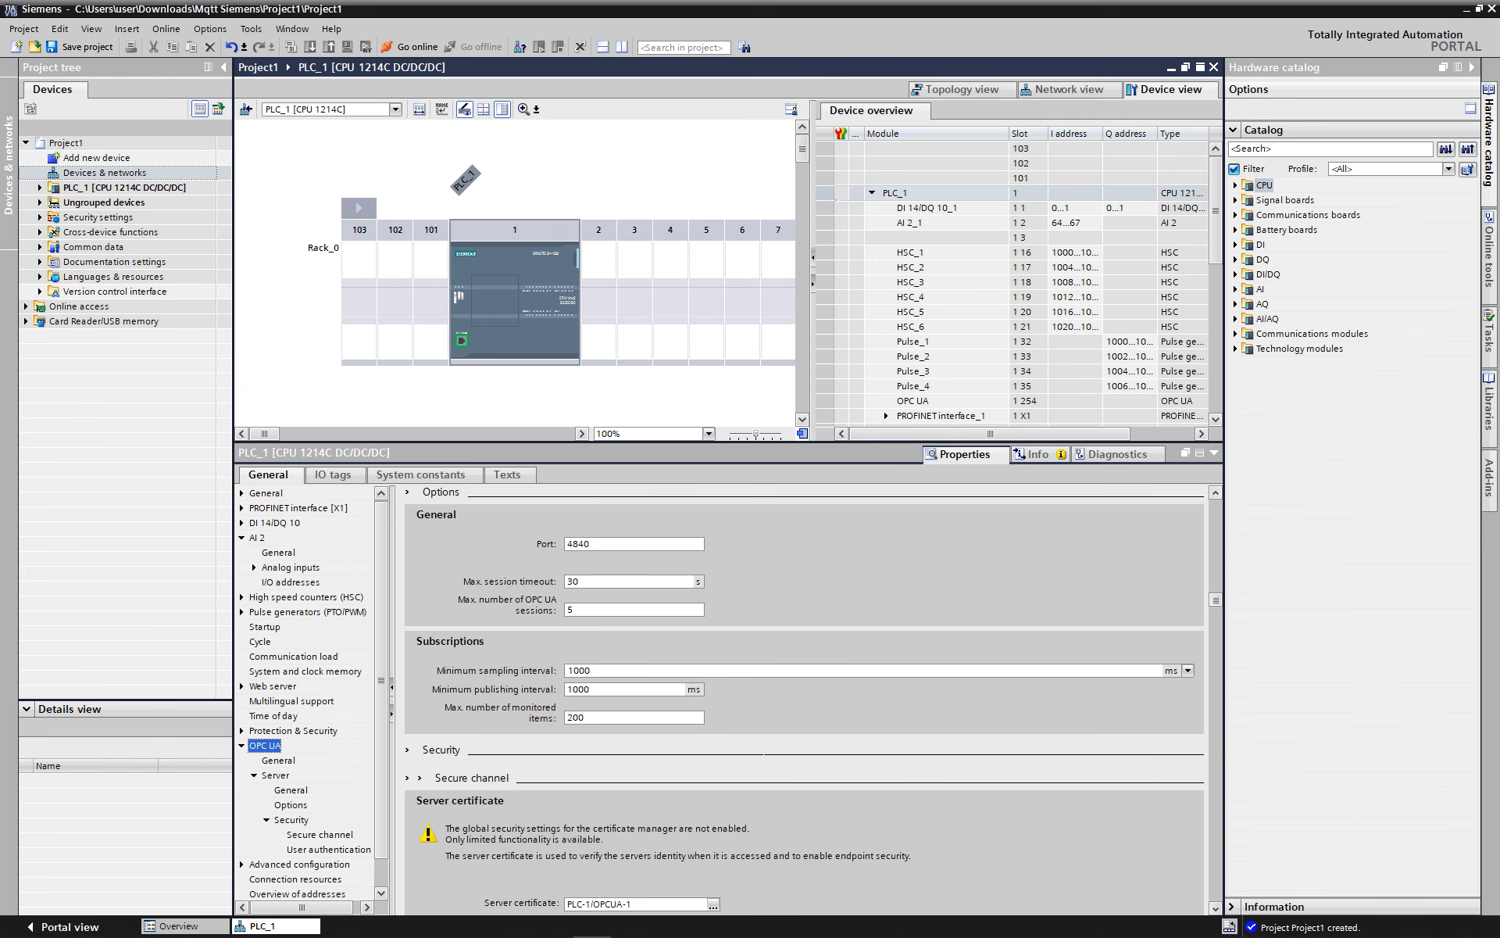
{"action": "left_click", "coordinate": [1216, 909]}
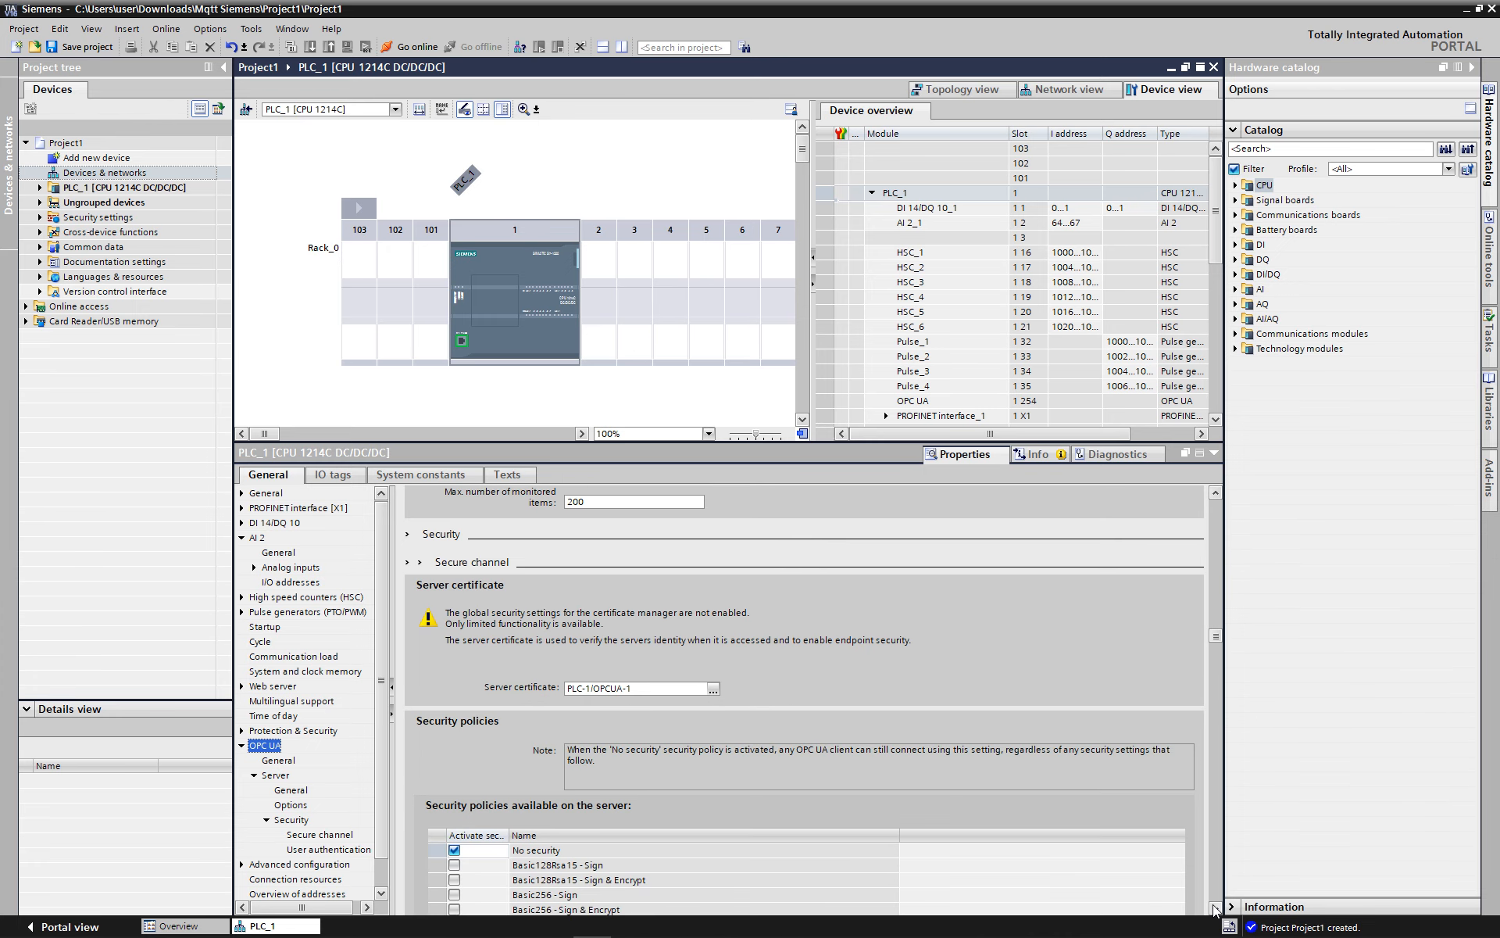
{"action": "left_click", "coordinate": [1216, 909]}
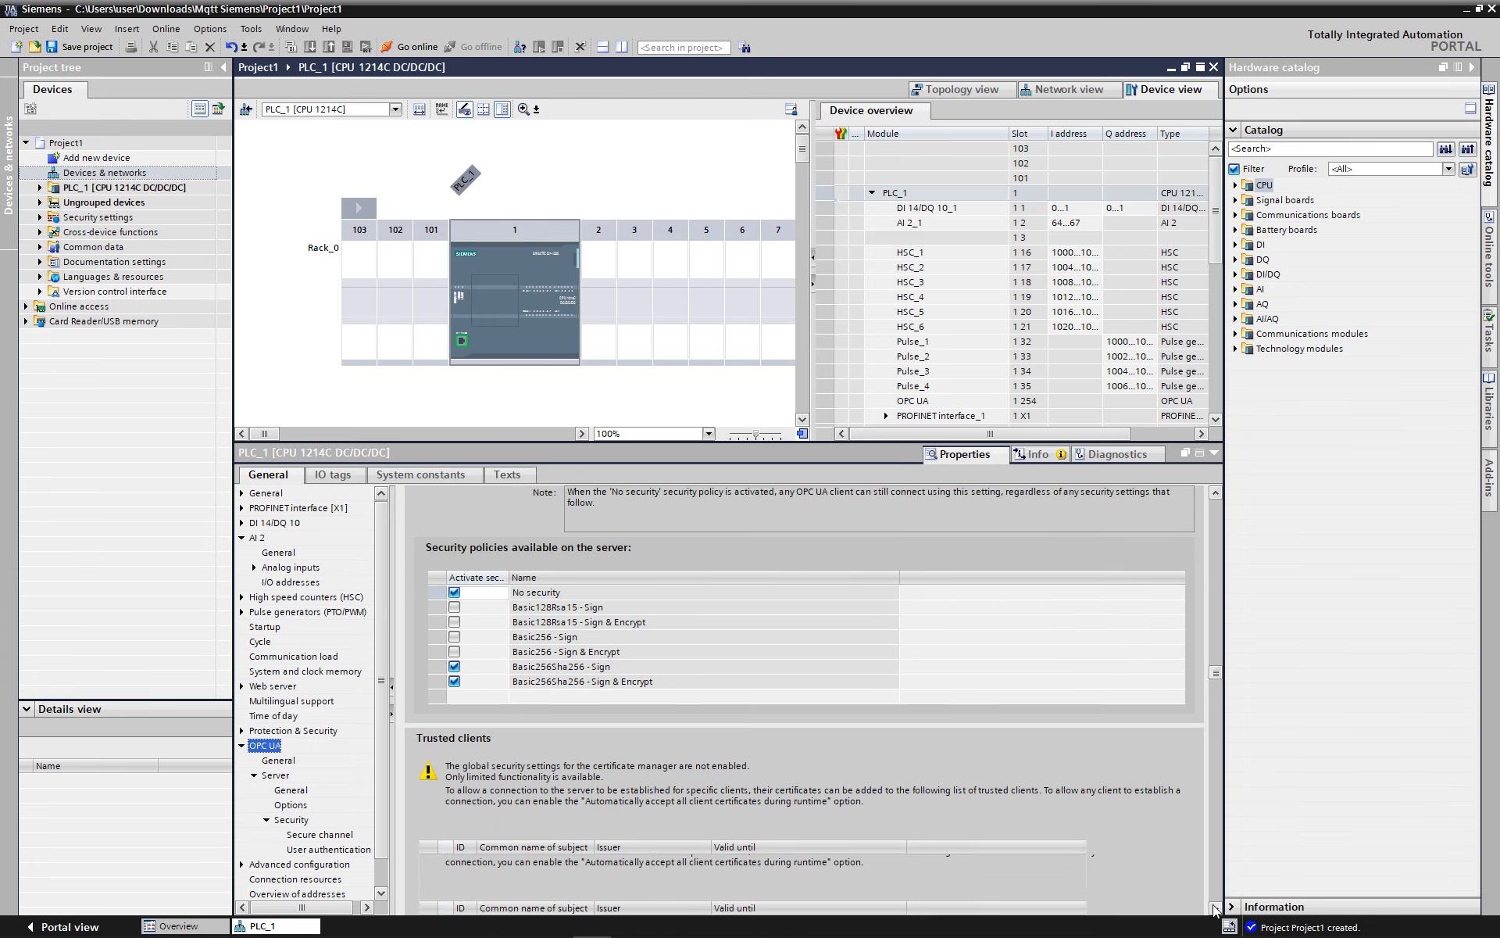
{"action": "left_click", "coordinate": [1216, 908]}
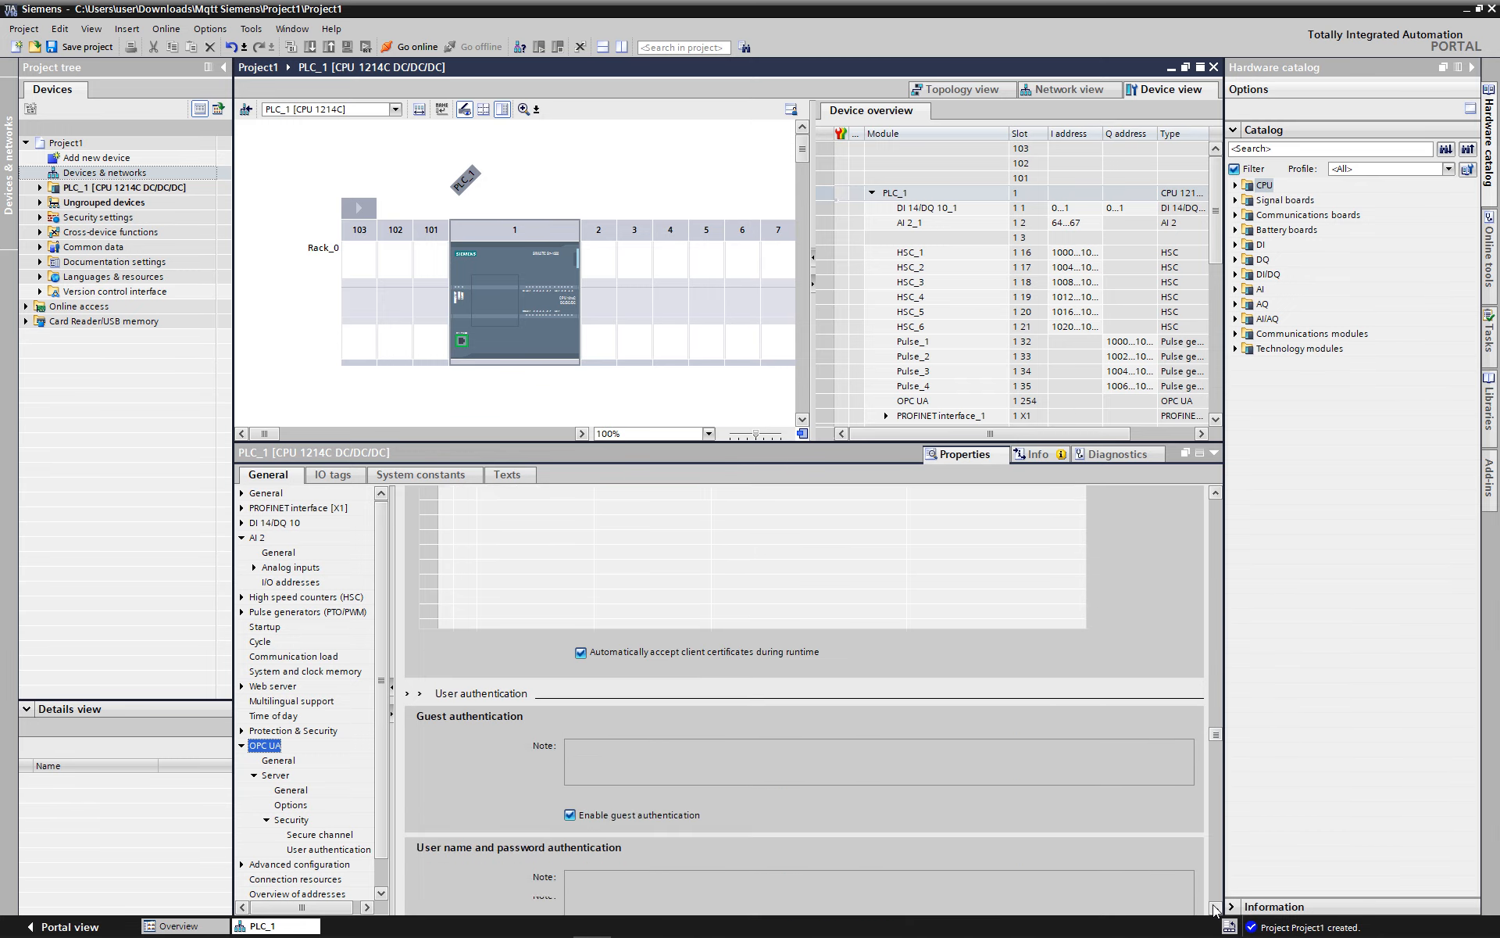
{"action": "left_click", "coordinate": [1216, 909]}
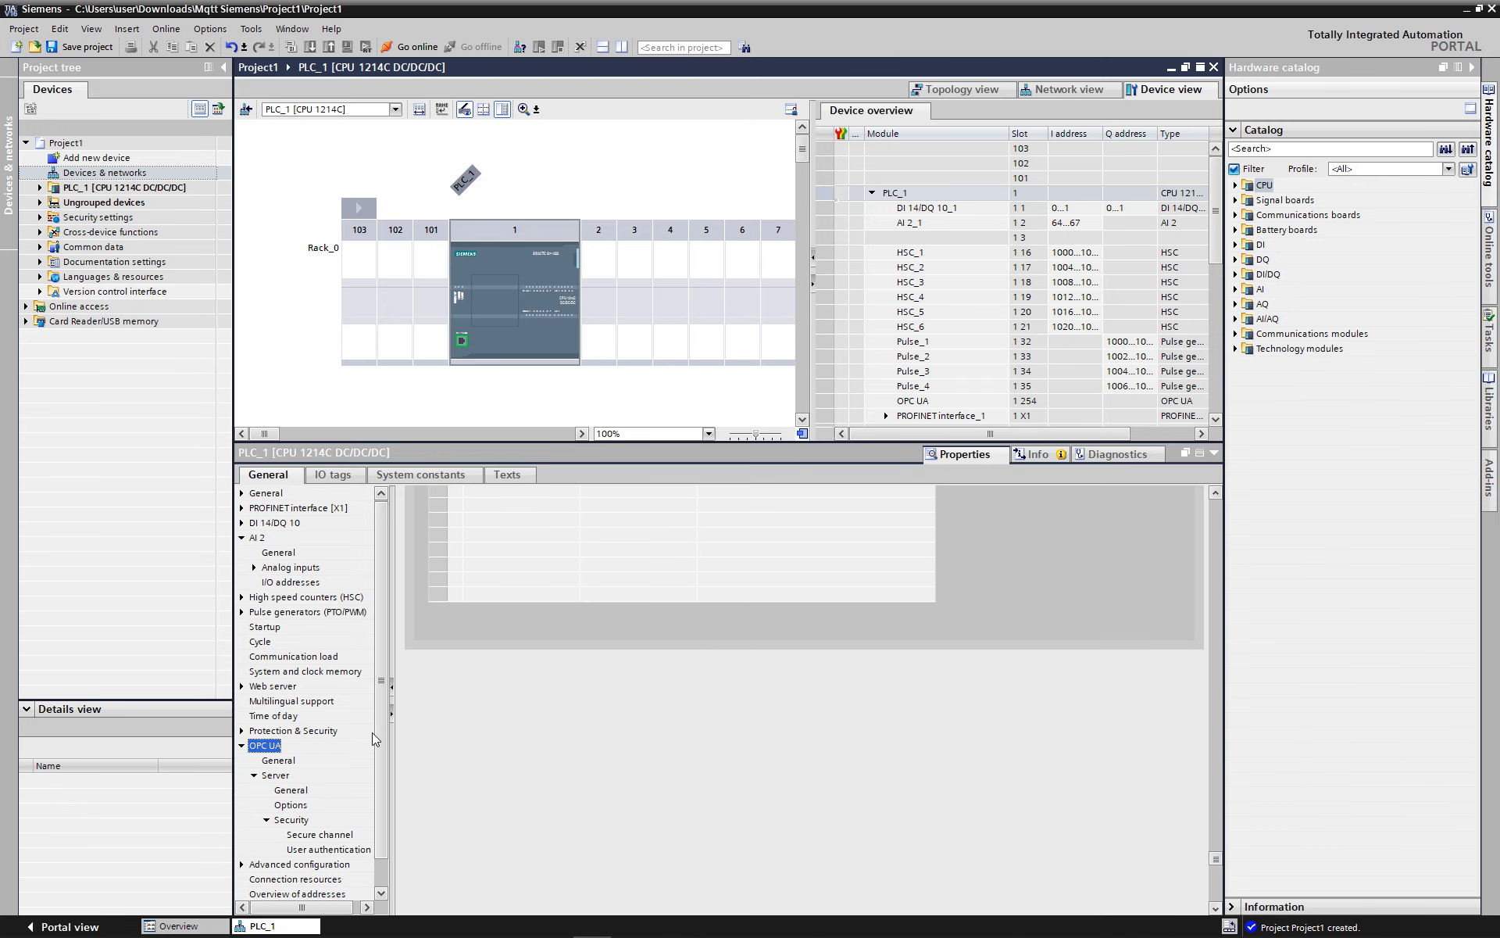
Step: Set the type of purchased OPC UA runtime license to SIMATIC OPC UA S7-1200 basic and save the project
{"action": "scroll", "coordinate": [368, 750], "scroll_direction": "down", "scroll_amount": 1}
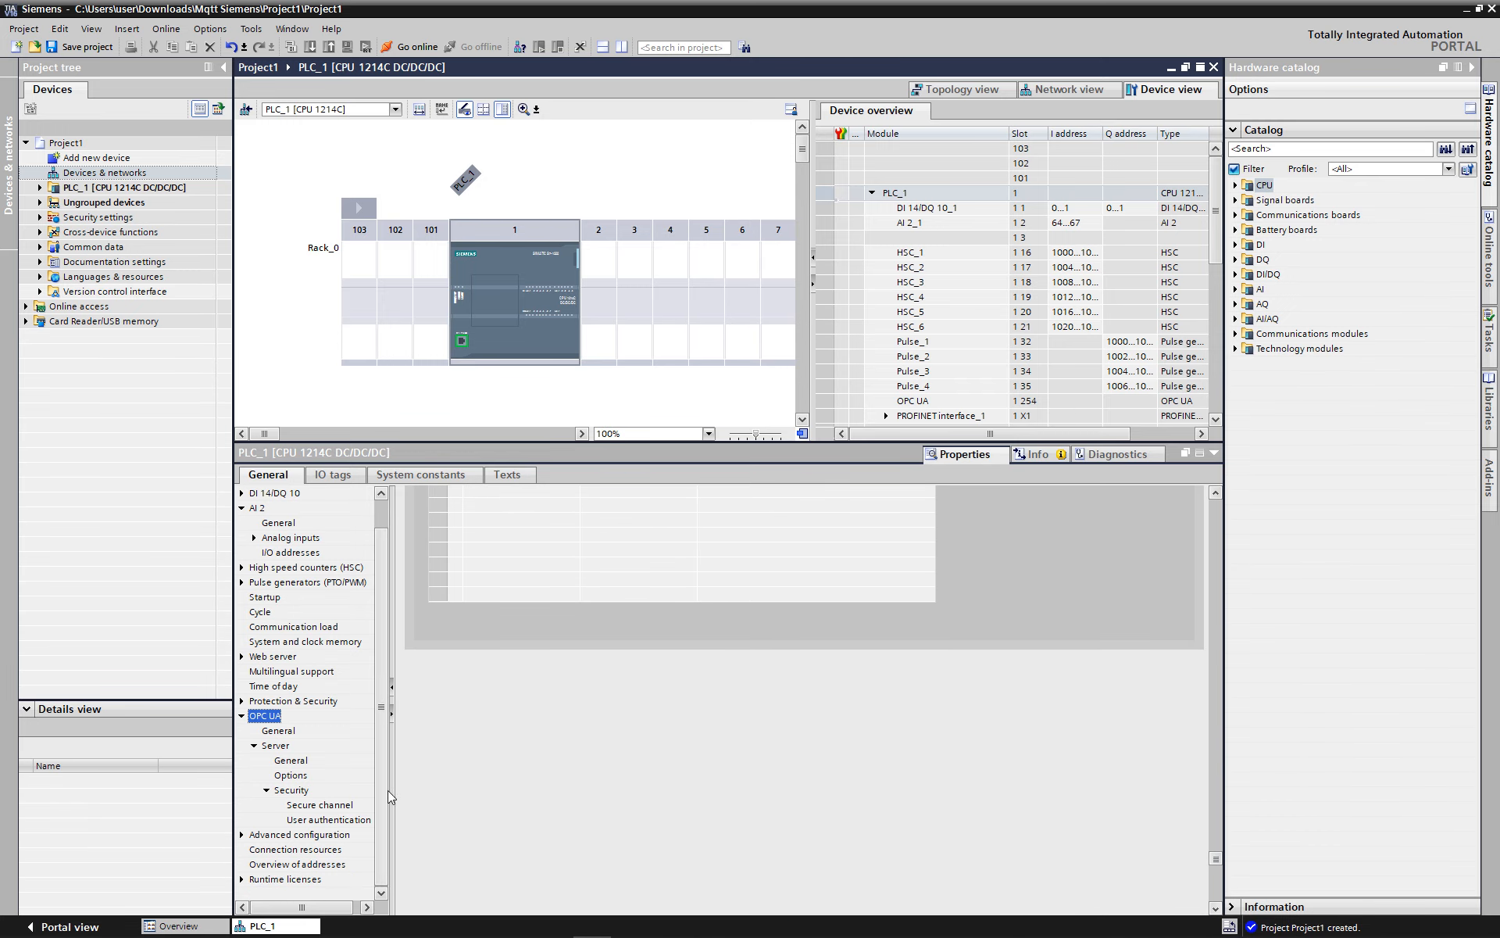
{"action": "left_click", "coordinate": [302, 880]}
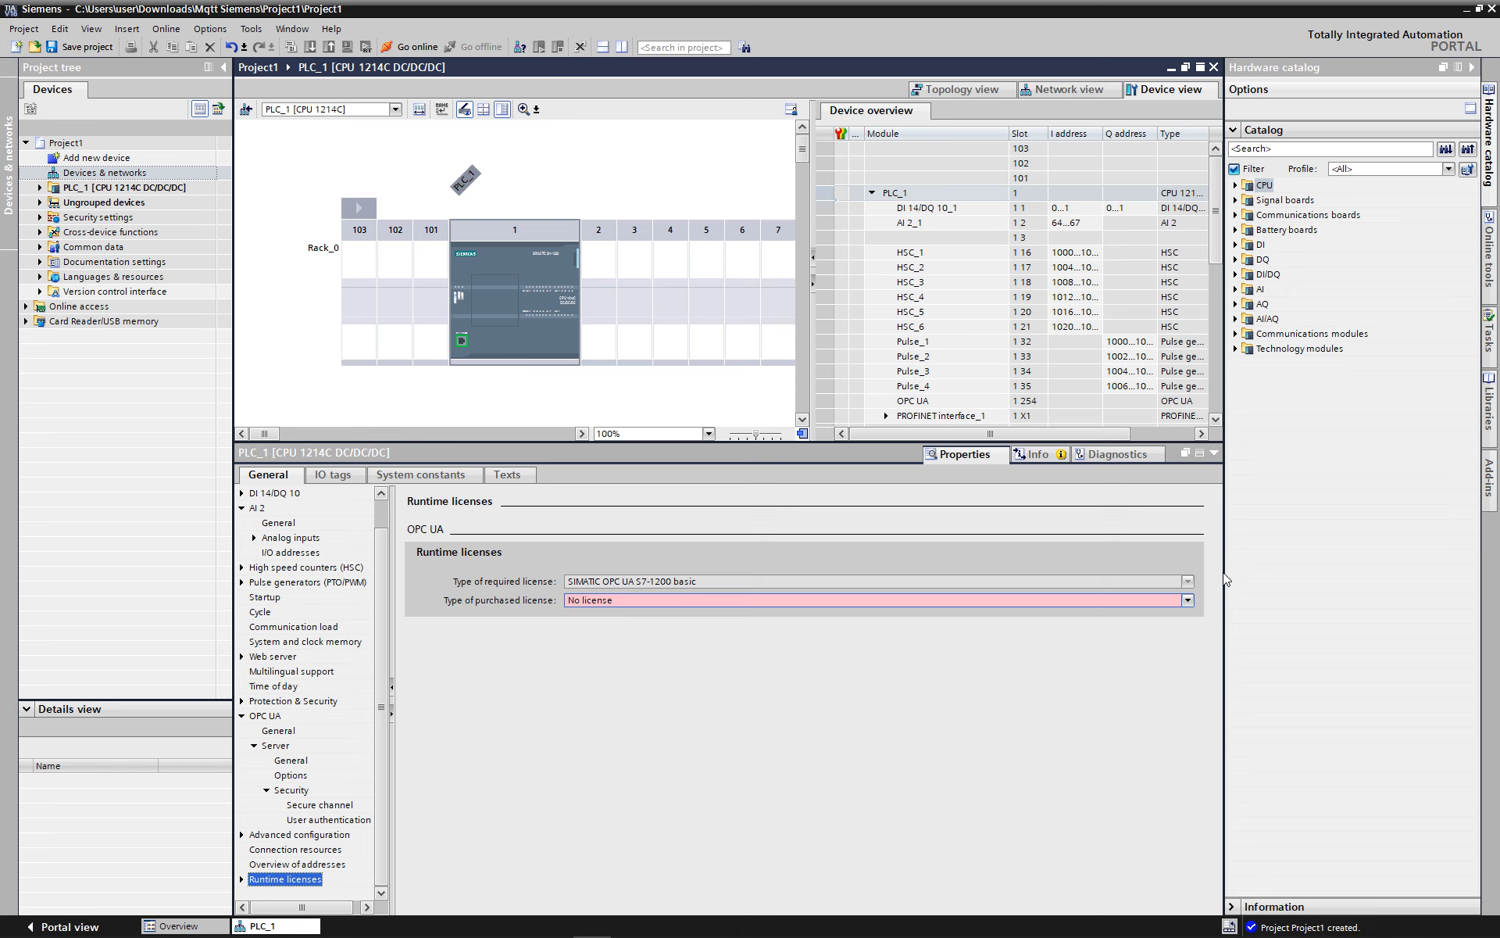
{"action": "left_click", "coordinate": [1188, 600]}
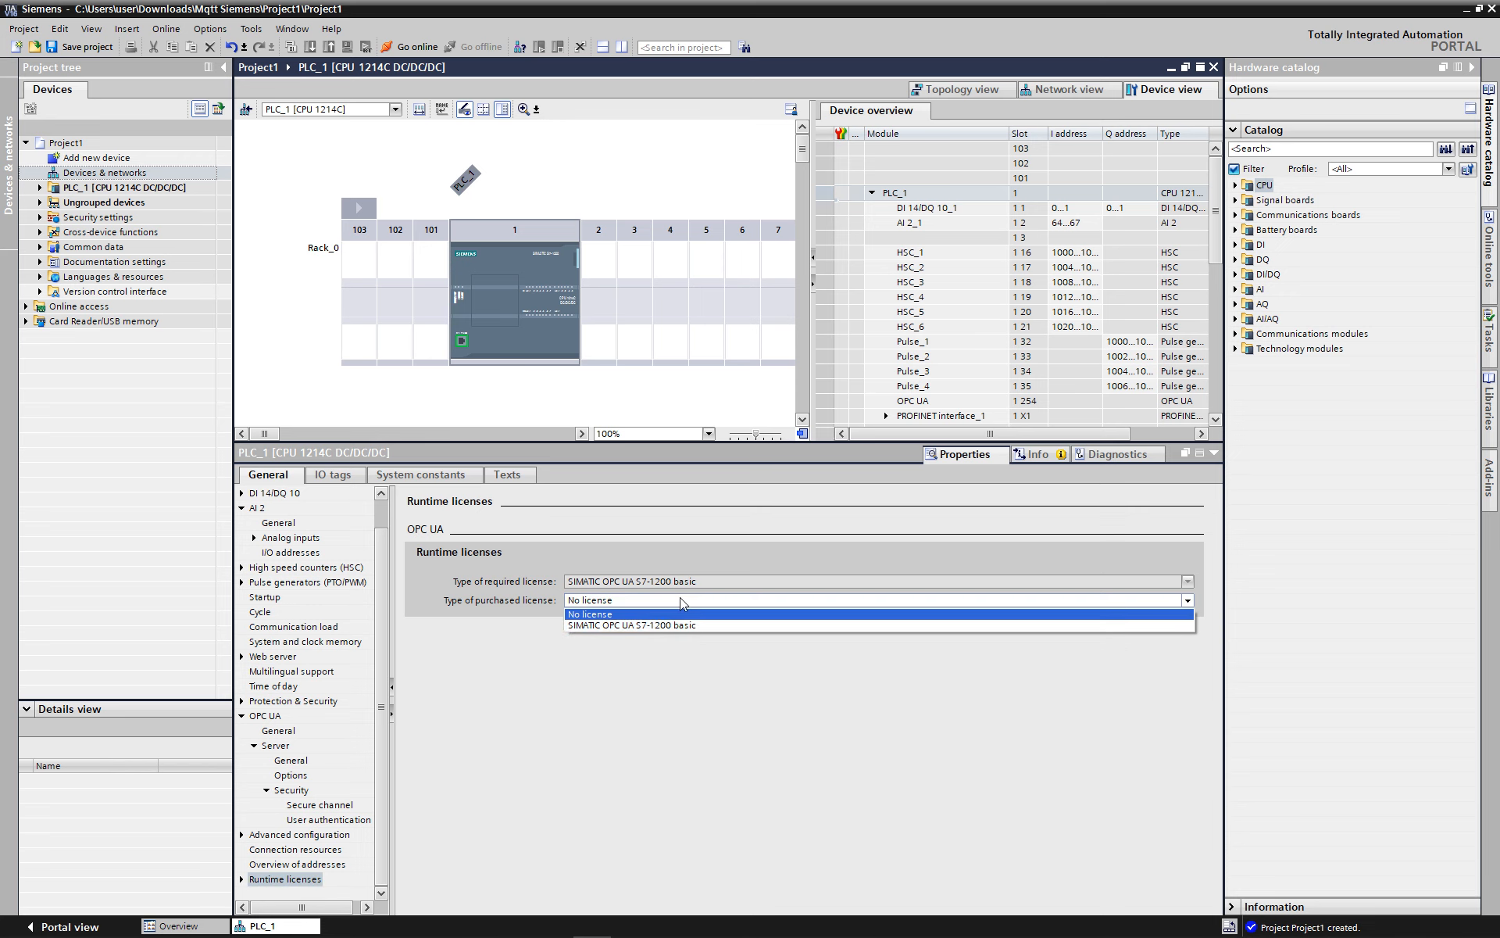
{"action": "left_click", "coordinate": [679, 621]}
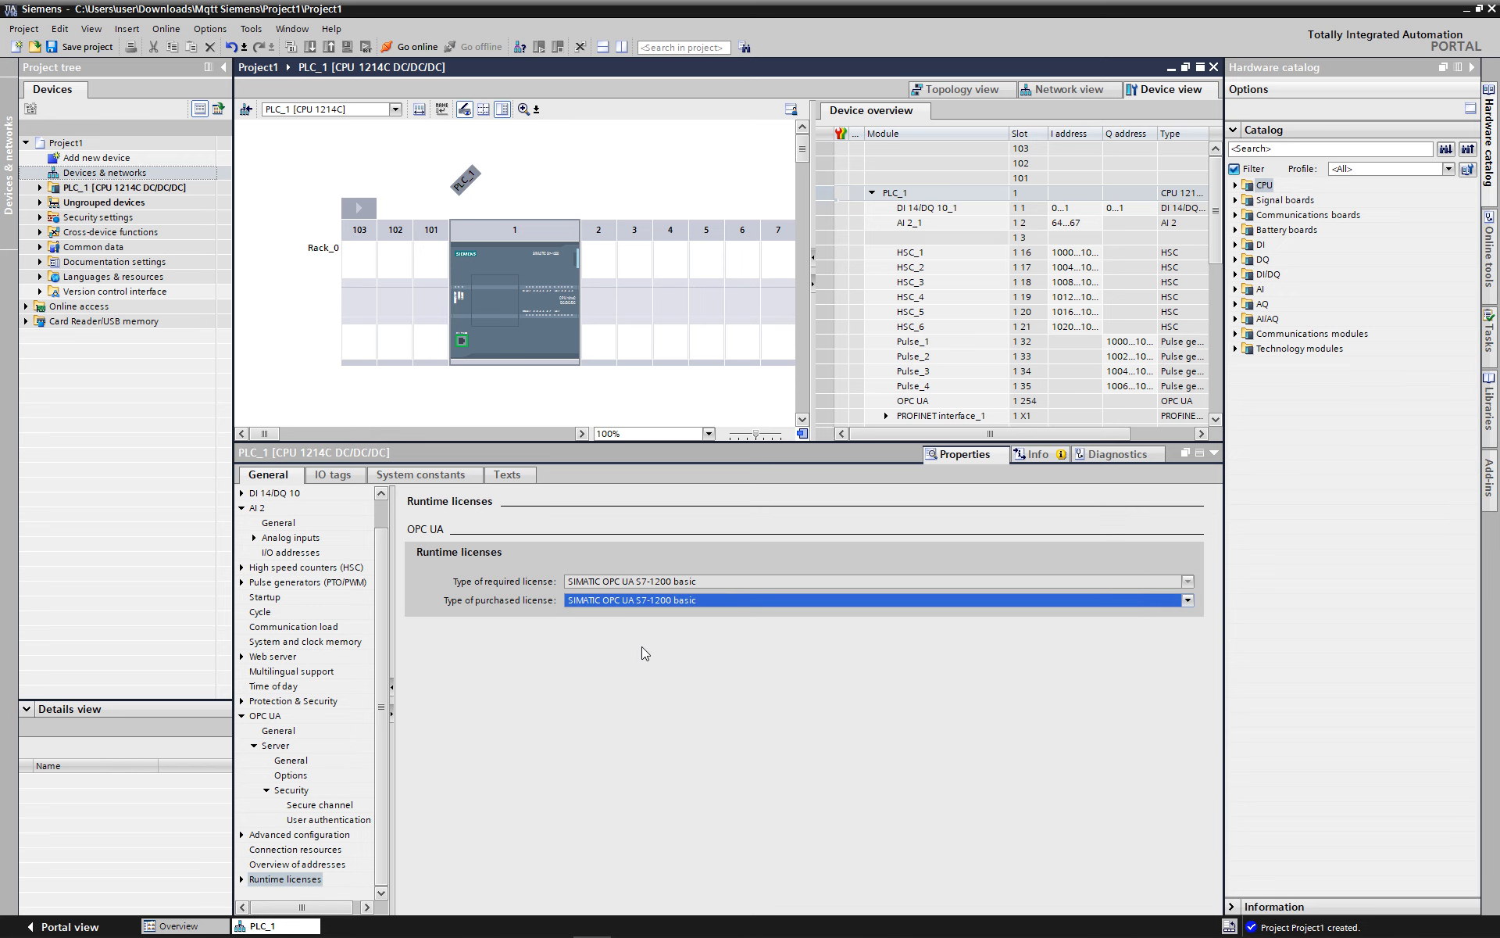
{"action": "left_click", "coordinate": [91, 47]}
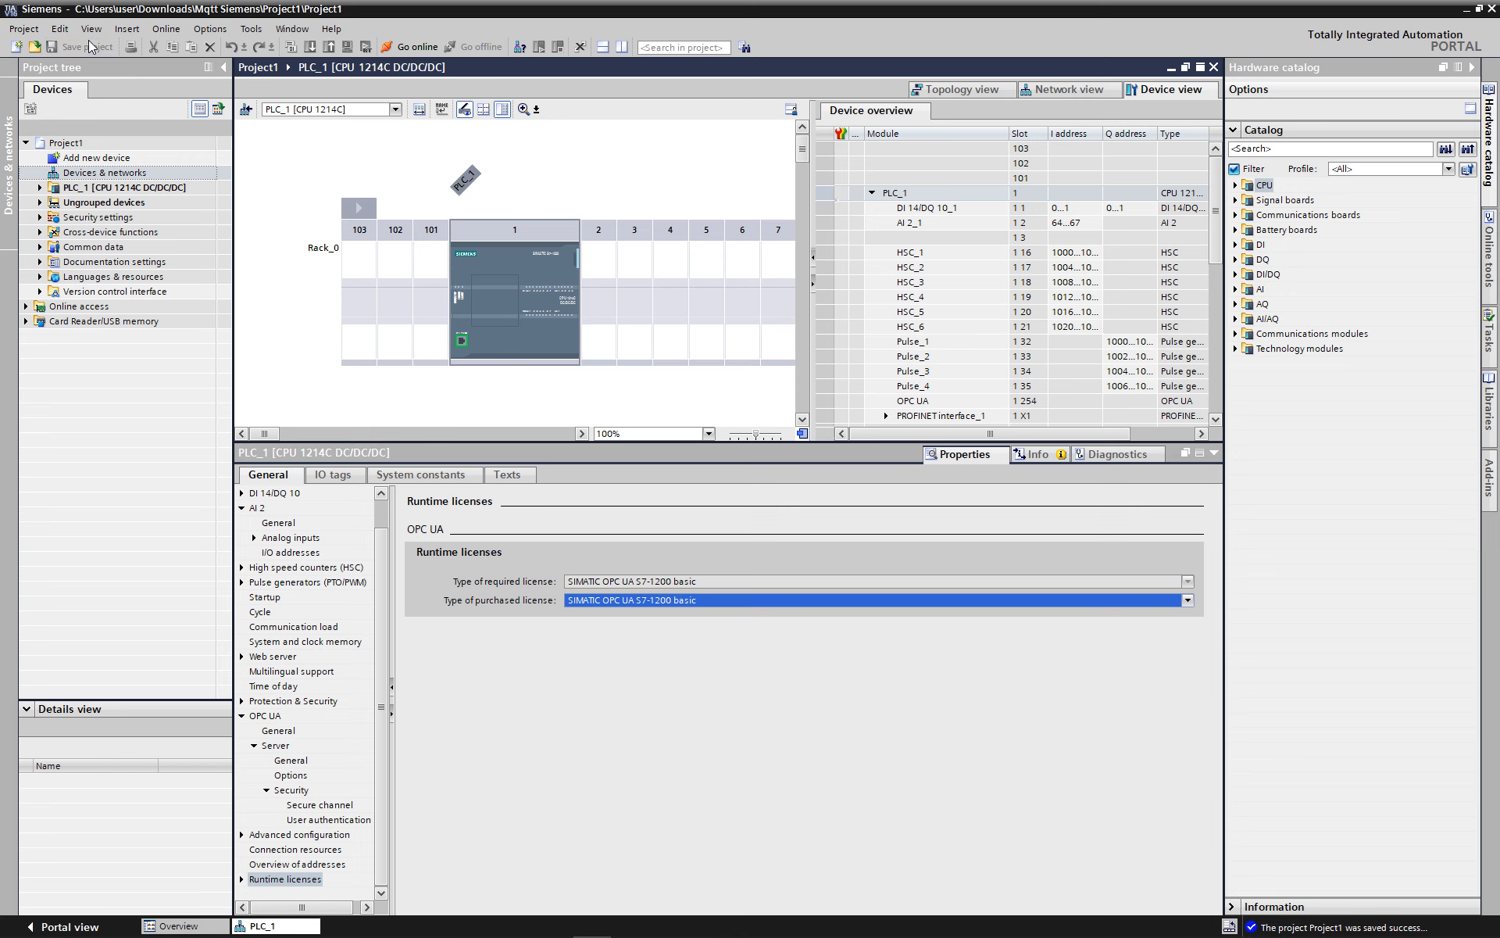
Step: Start downloading PLC_1 to the device, searching for compatible targets and loading to the CPU 1214C found at 192.168.0.200
{"action": "left_click", "coordinate": [119, 188]}
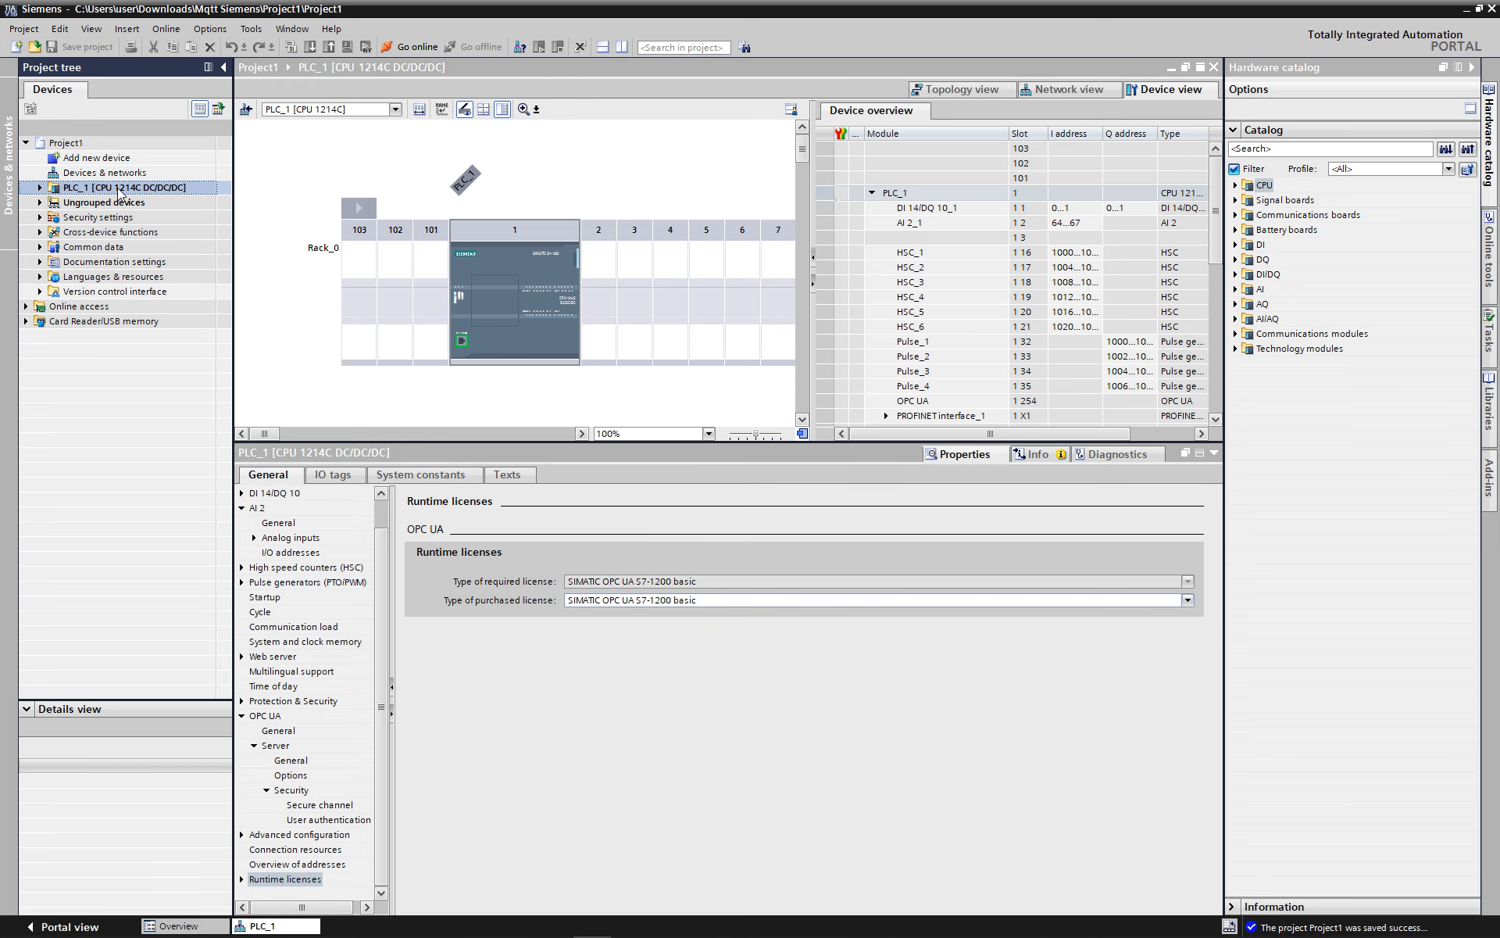
{"action": "left_click", "coordinate": [309, 47]}
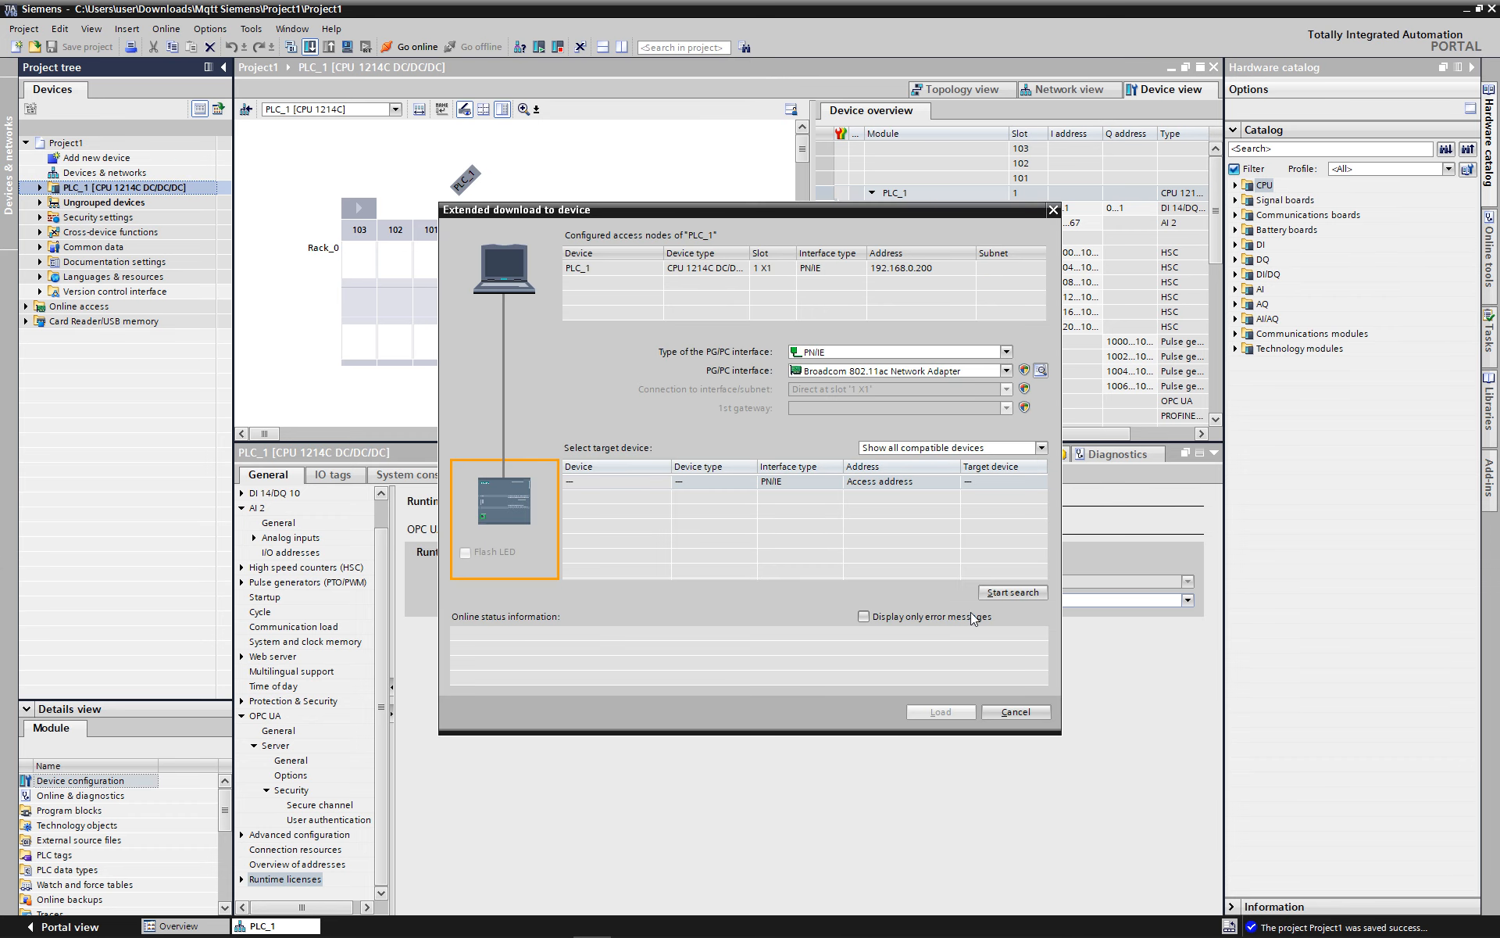
{"action": "left_click", "coordinate": [1010, 592]}
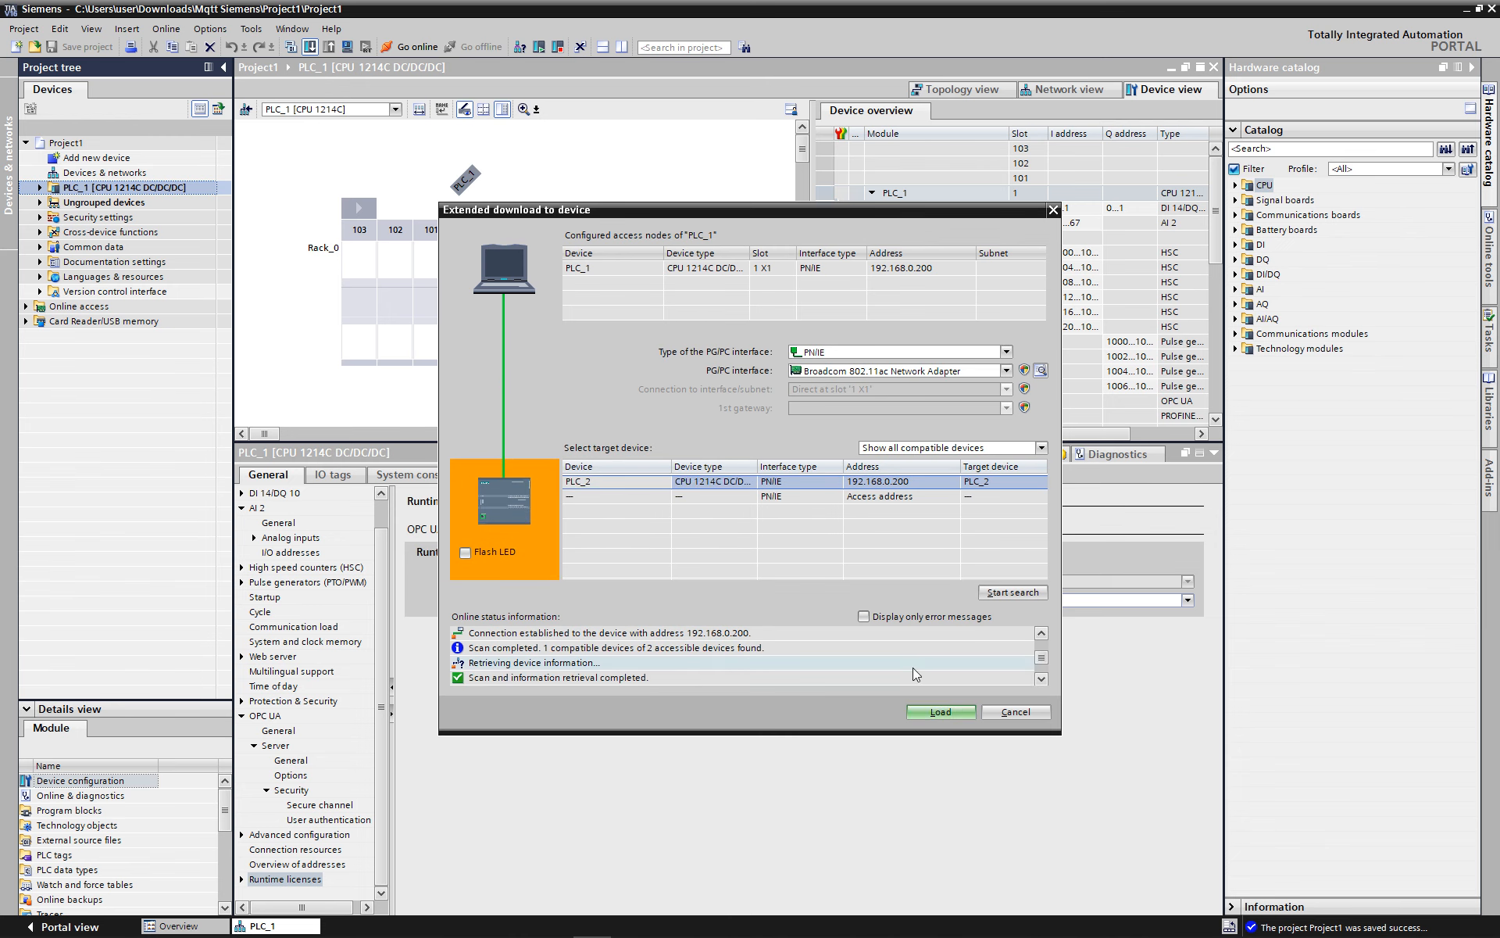
{"action": "left_click", "coordinate": [941, 712]}
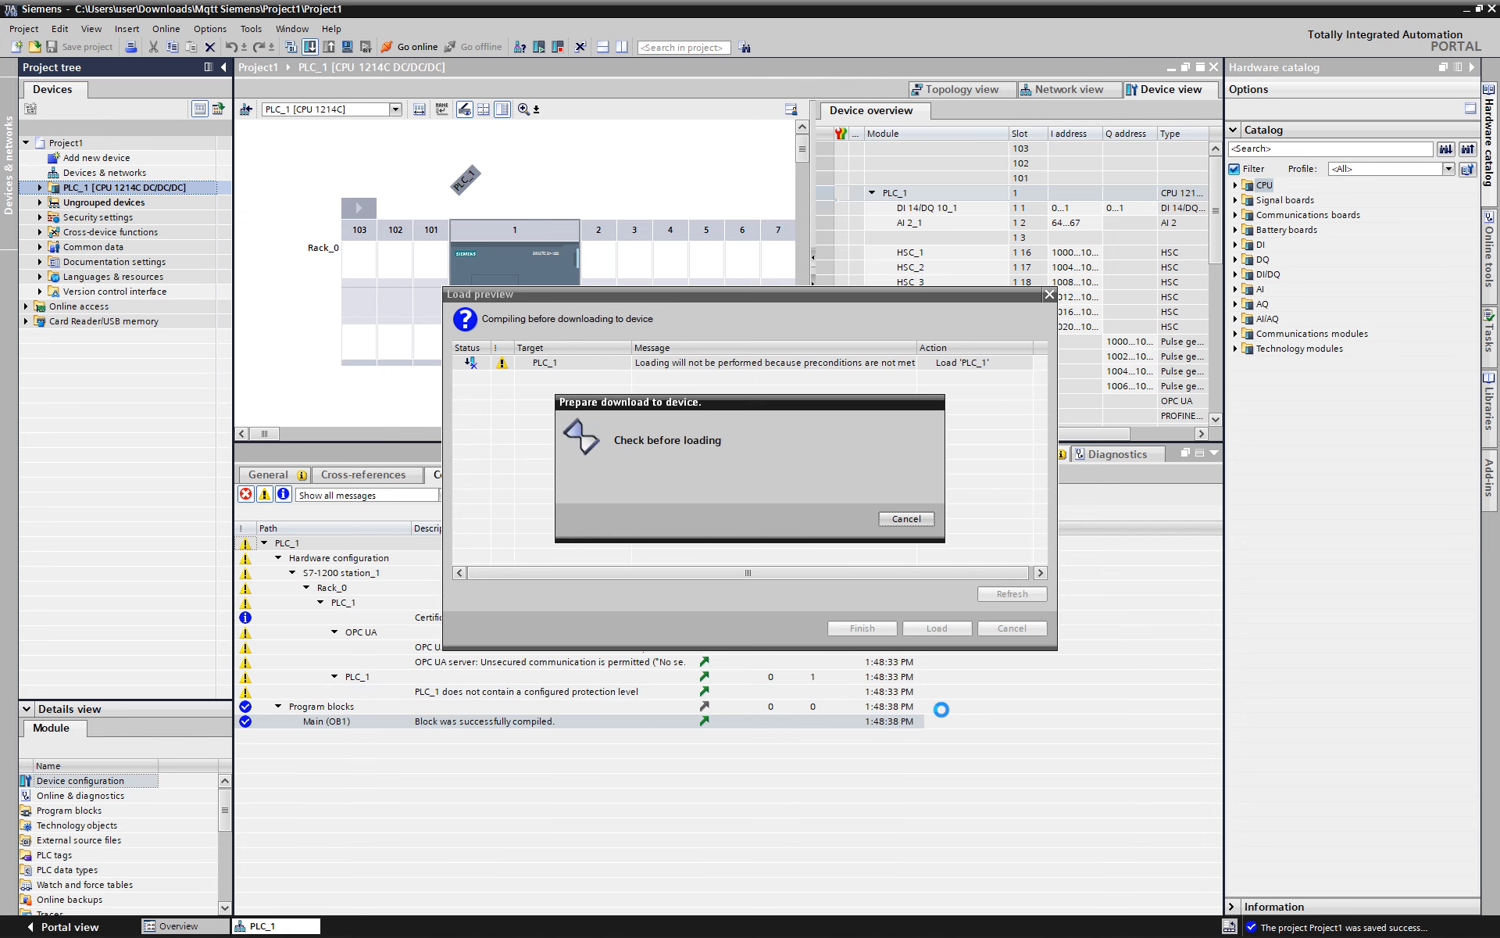
Step: Set the stop modules action to Stop all, load the configuration and finish the download with the module started
{"action": "left_click", "coordinate": [898, 629]}
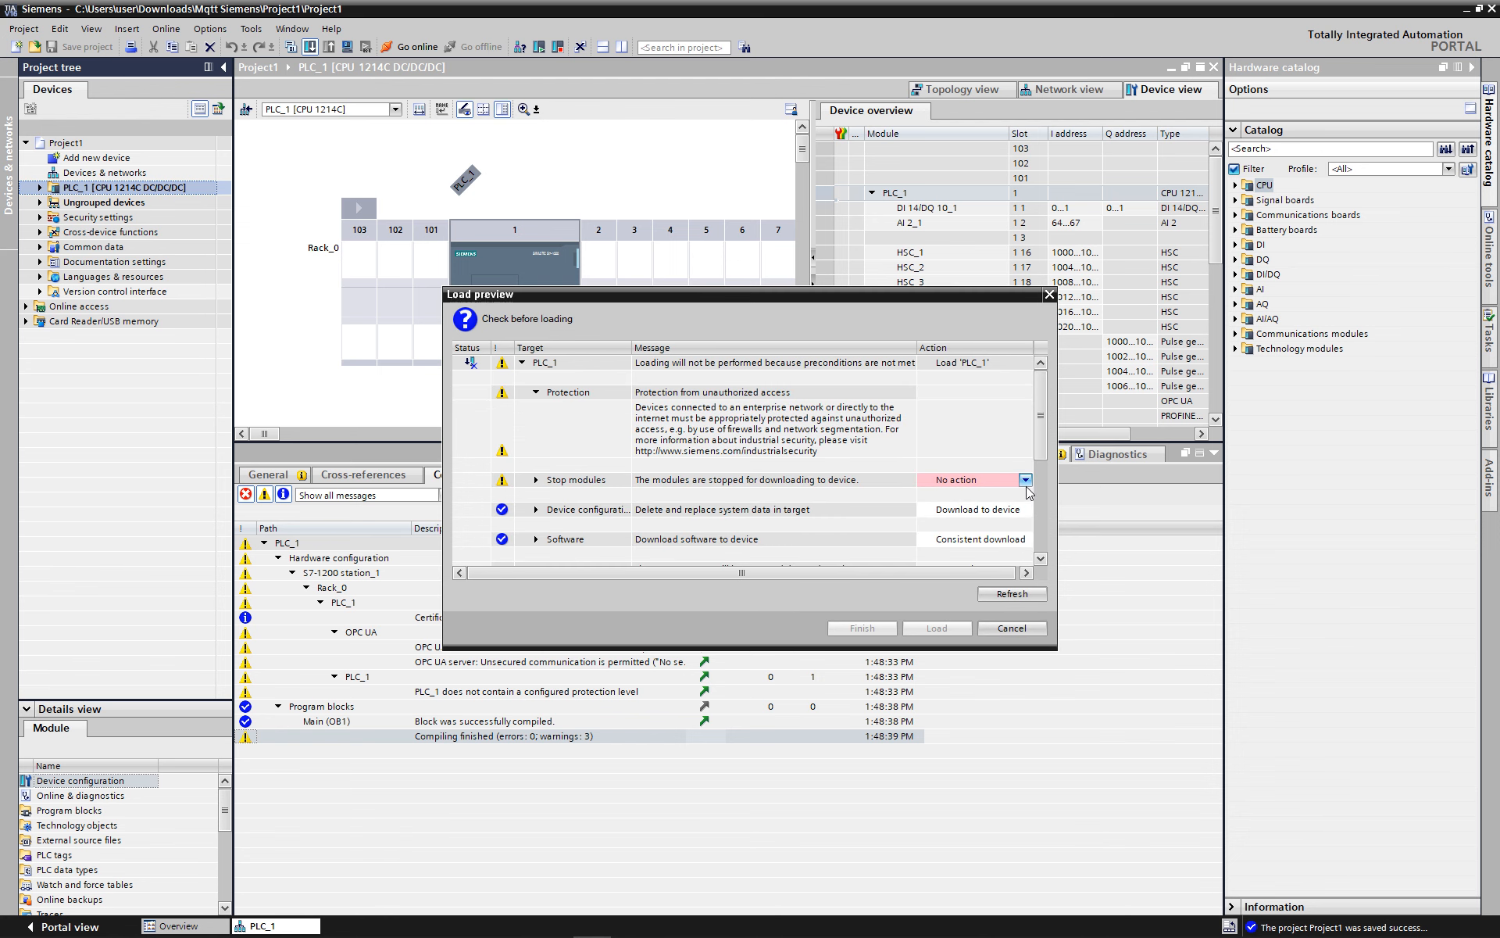
{"action": "left_click", "coordinate": [1021, 482]}
{"action": "left_click", "coordinate": [1022, 484]}
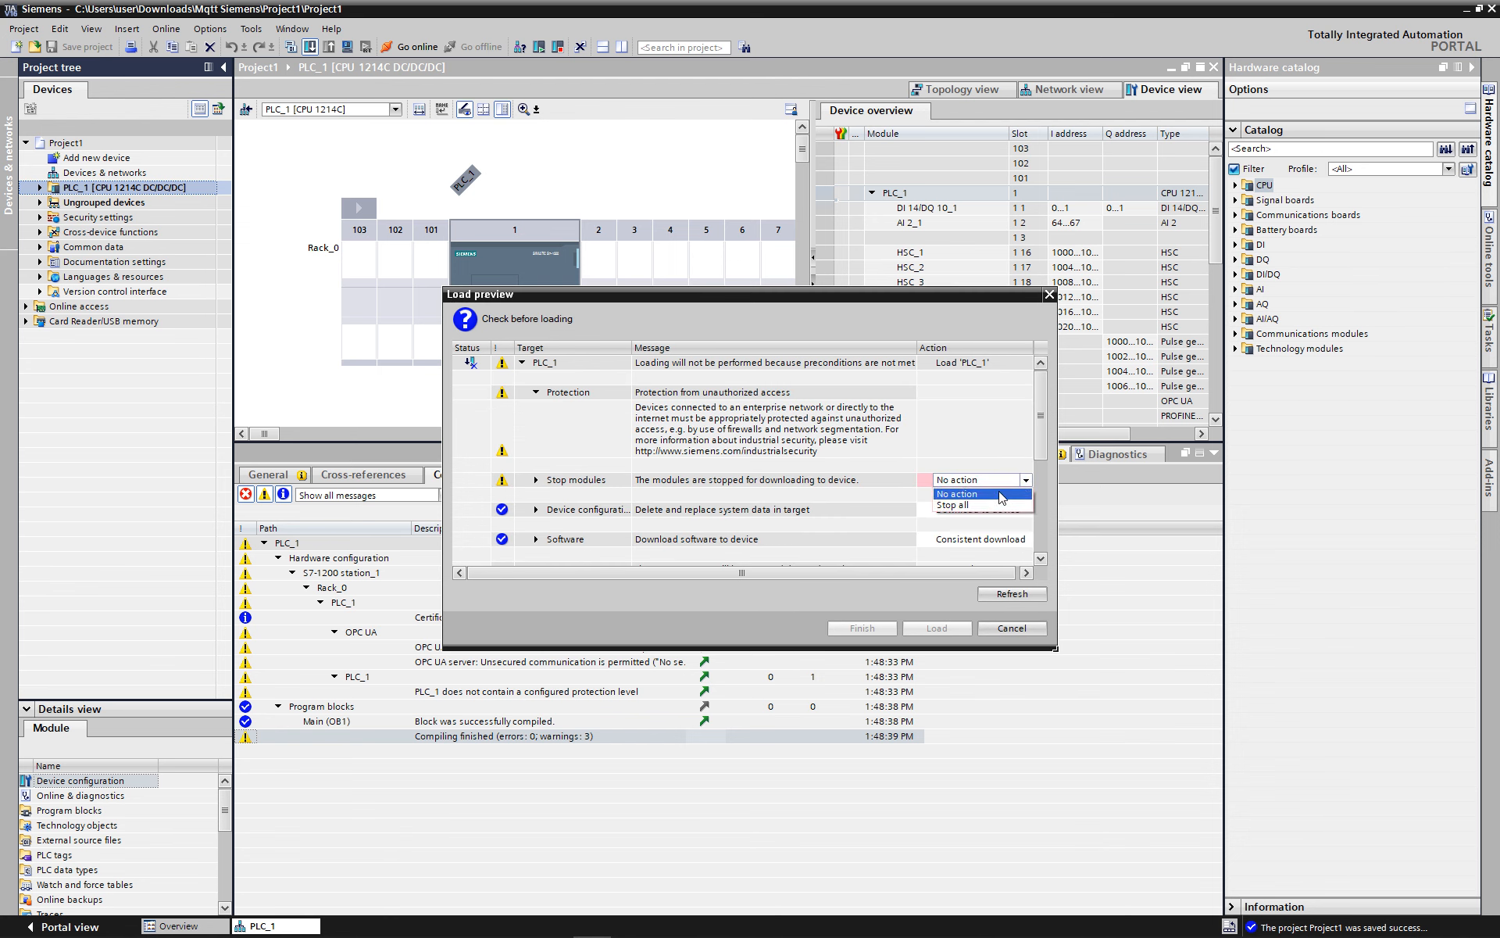
{"action": "left_click", "coordinate": [996, 508]}
{"action": "left_click", "coordinate": [944, 629]}
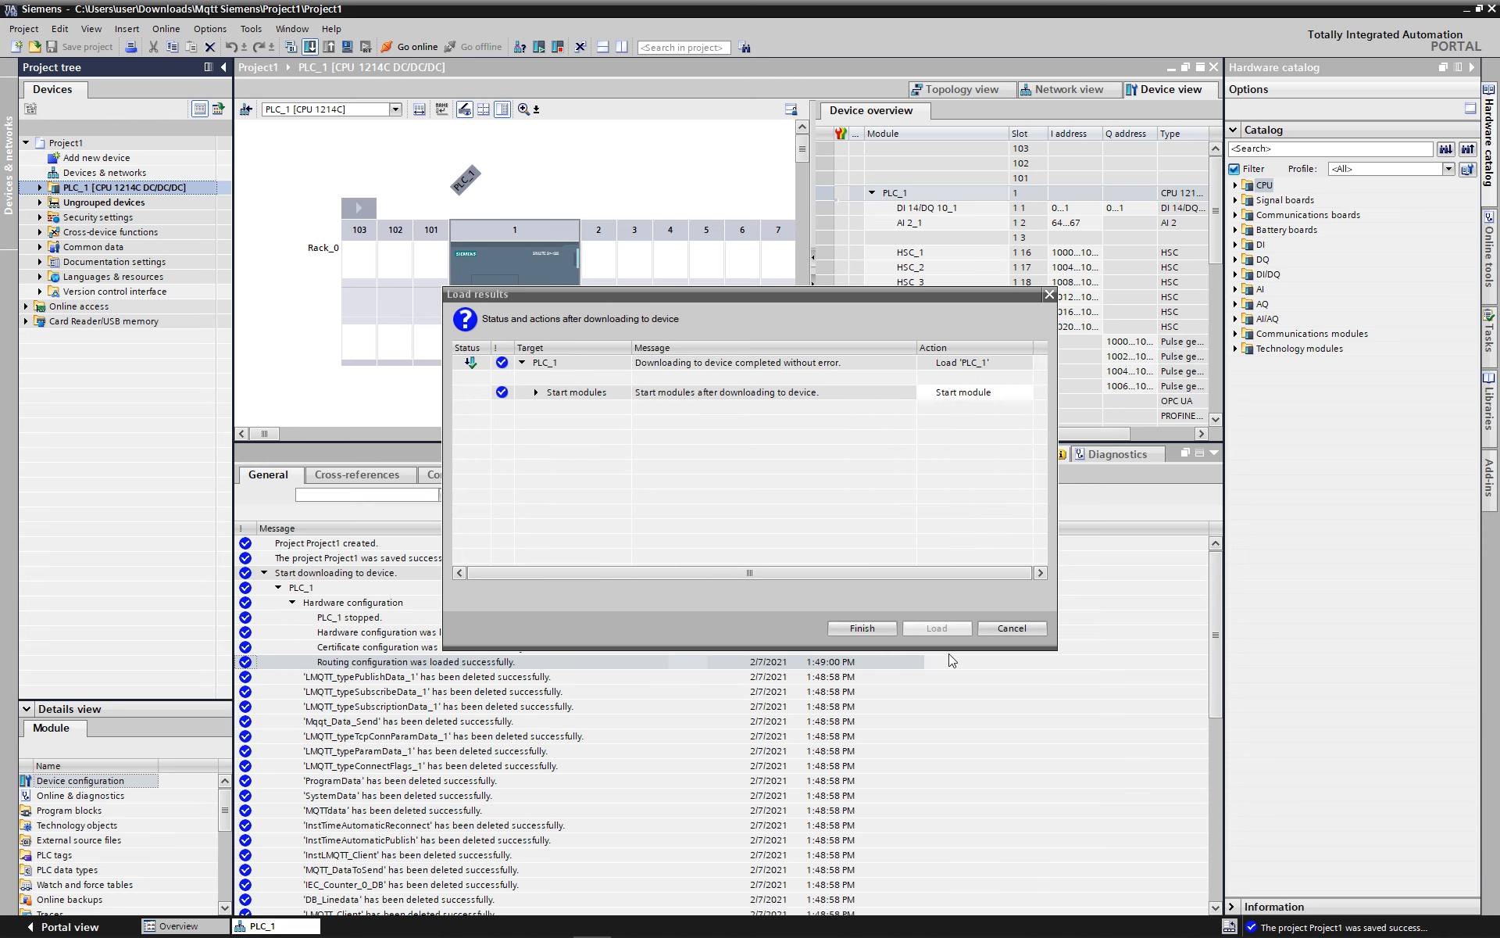
{"action": "left_click", "coordinate": [874, 633]}
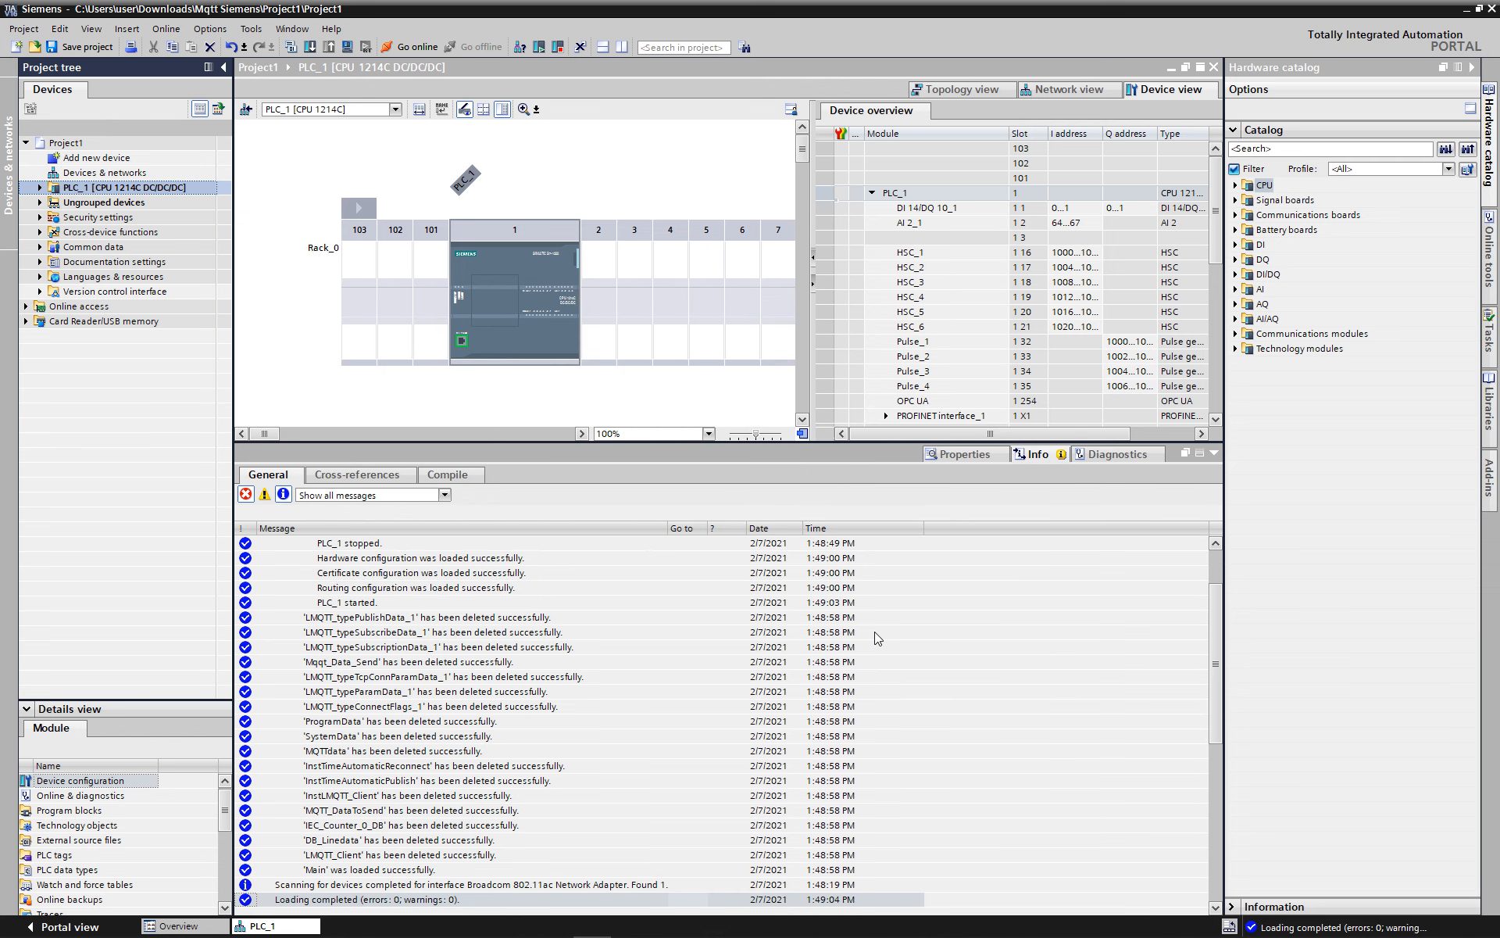
Step: Switch to UaExpert and add the recently used S7 server with endpoint URL opc.tcp://192.168.0.200:4840
{"action": "left_click", "coordinate": [1466, 10]}
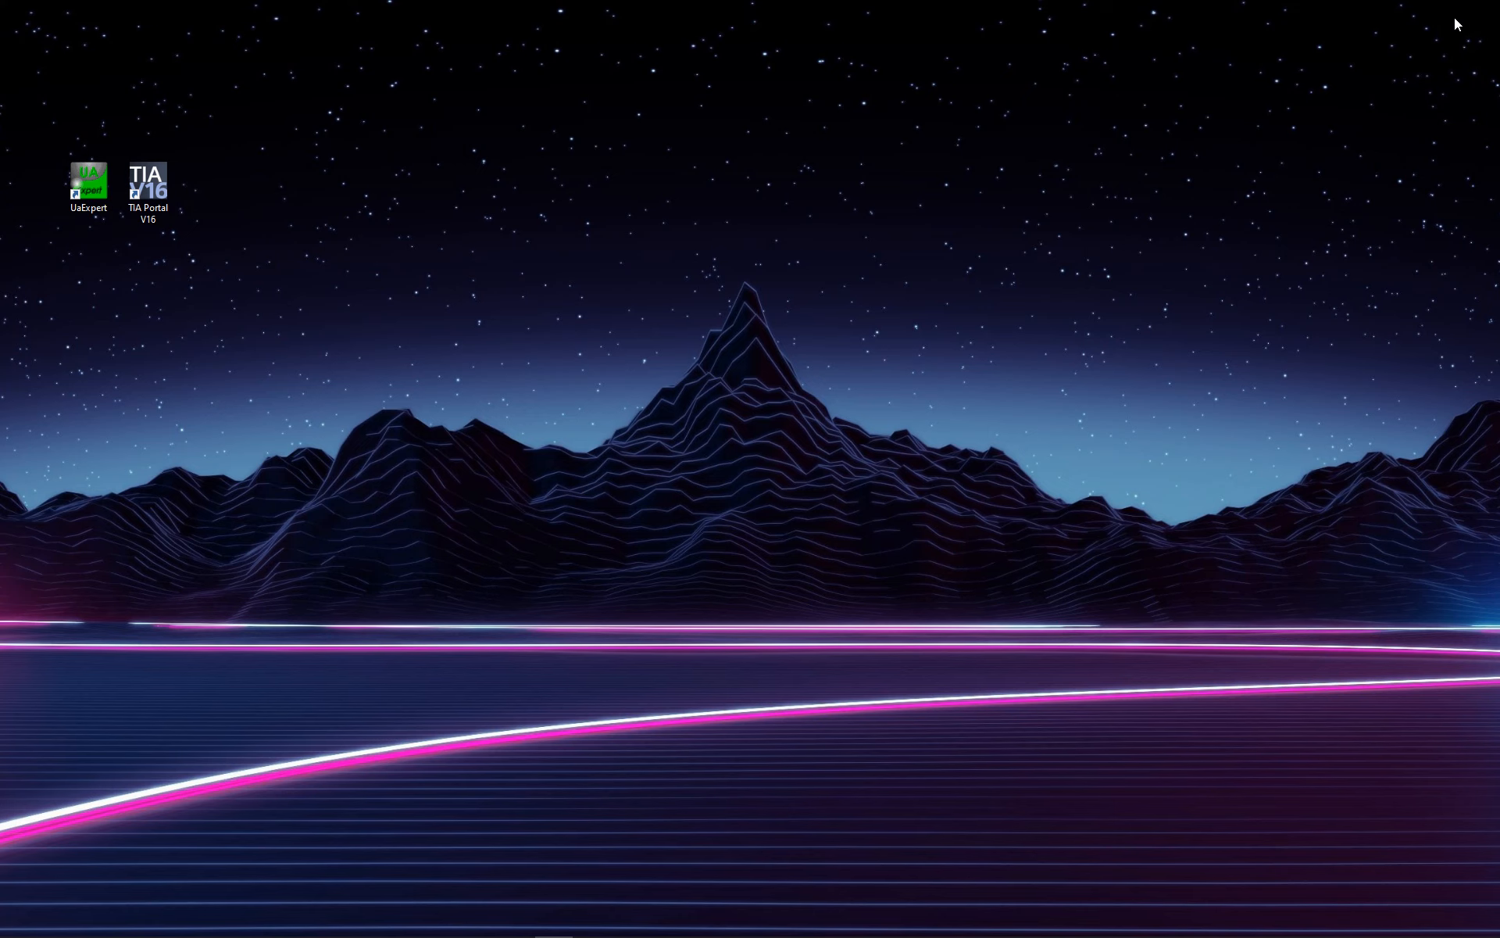
{"action": "double_click", "coordinate": [88, 182]}
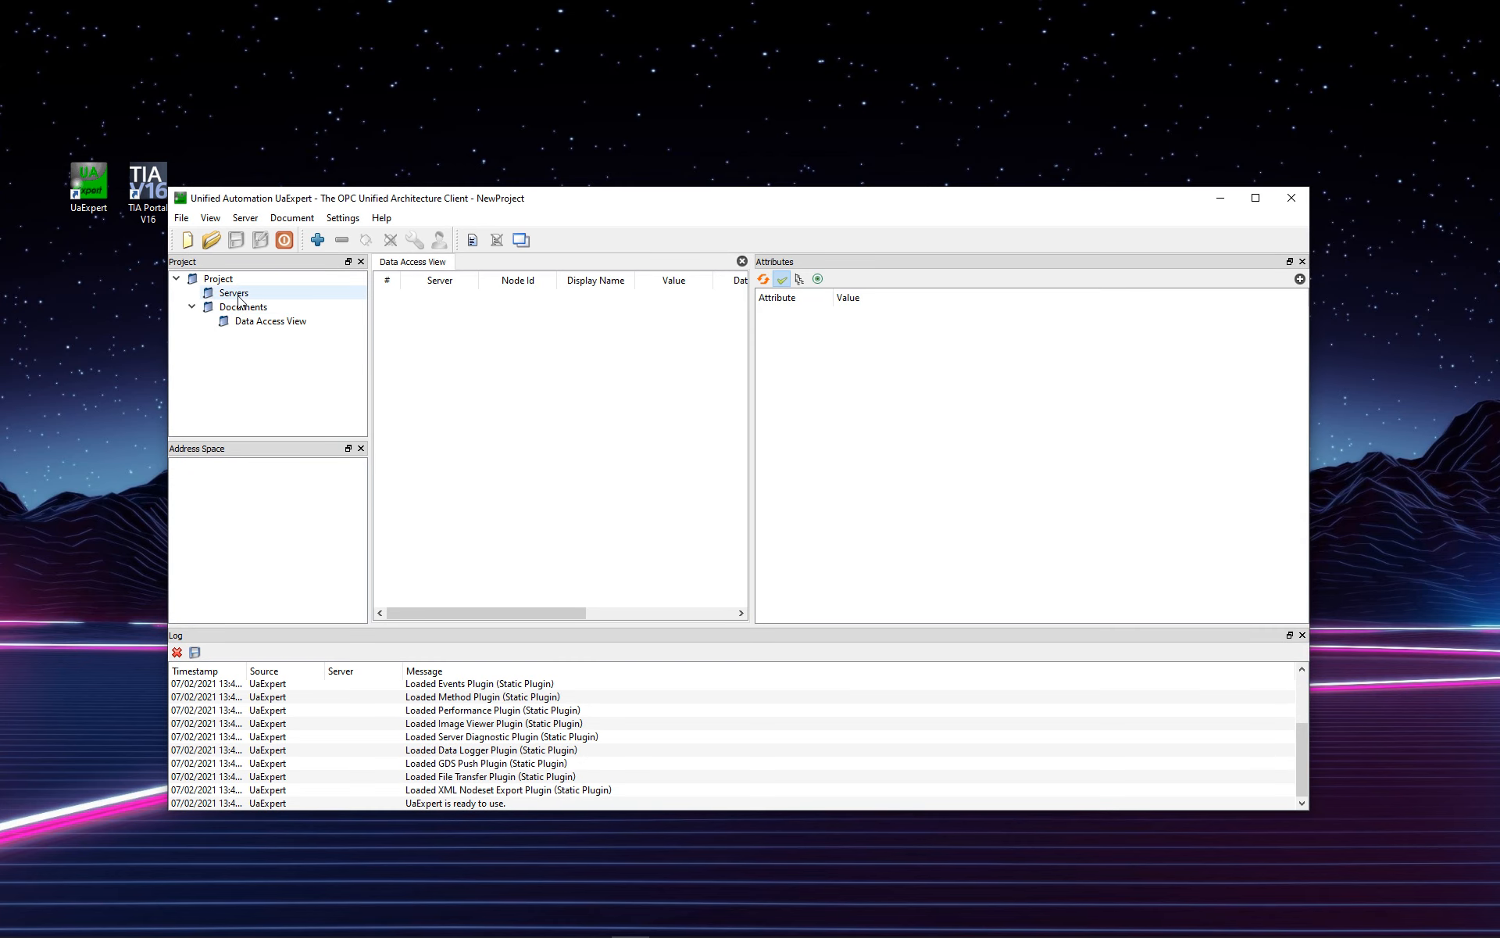
{"action": "right_click", "coordinate": [238, 295]}
{"action": "left_click", "coordinate": [278, 305]}
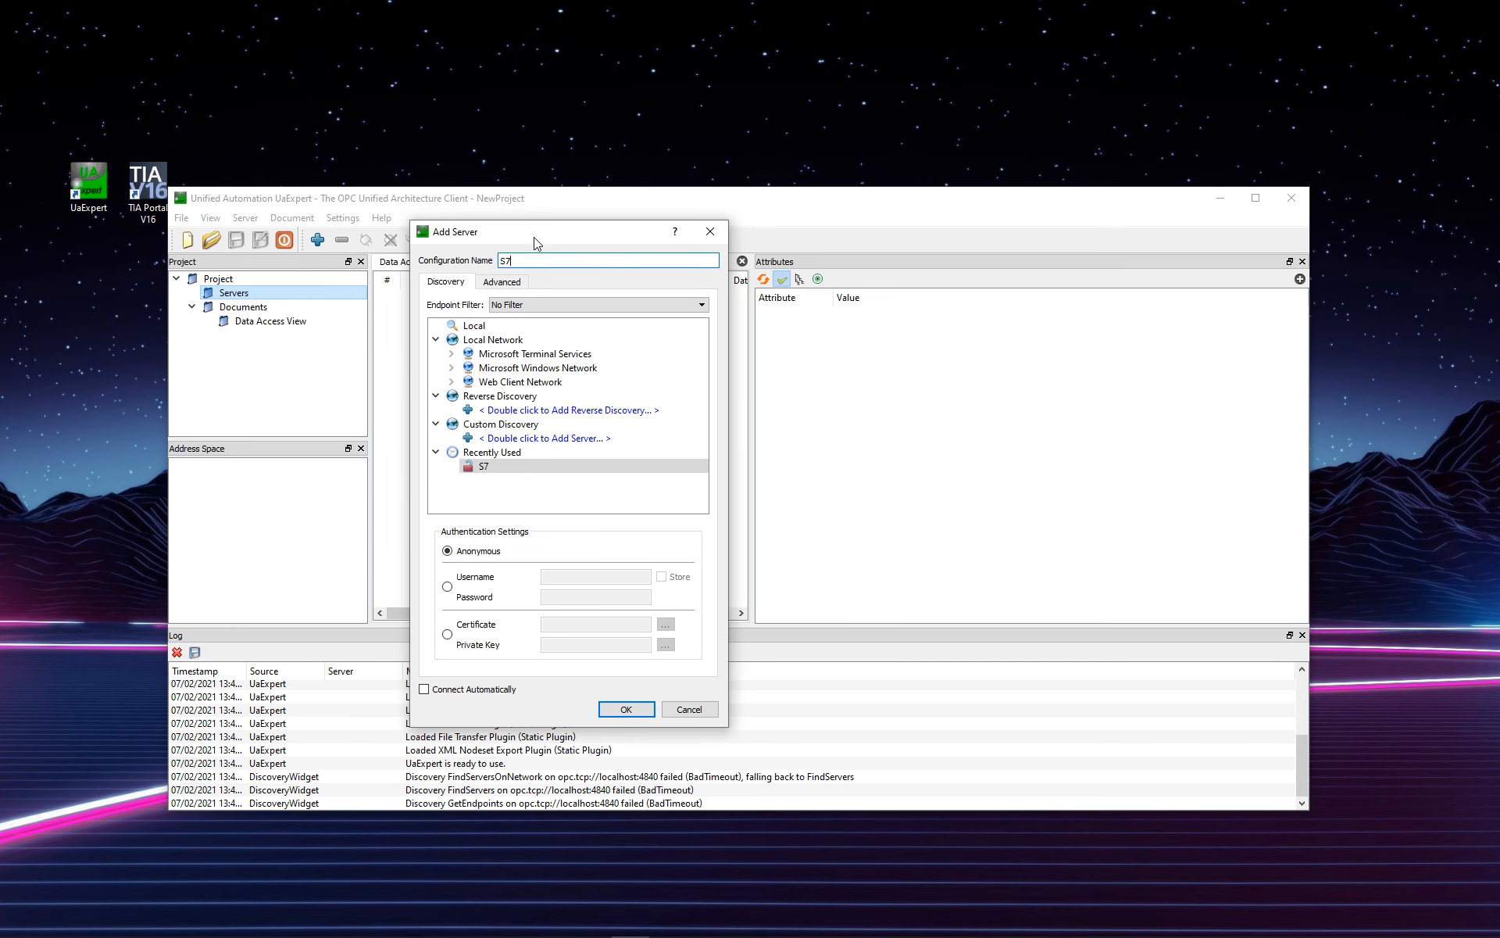
{"action": "left_click", "coordinate": [508, 289]}
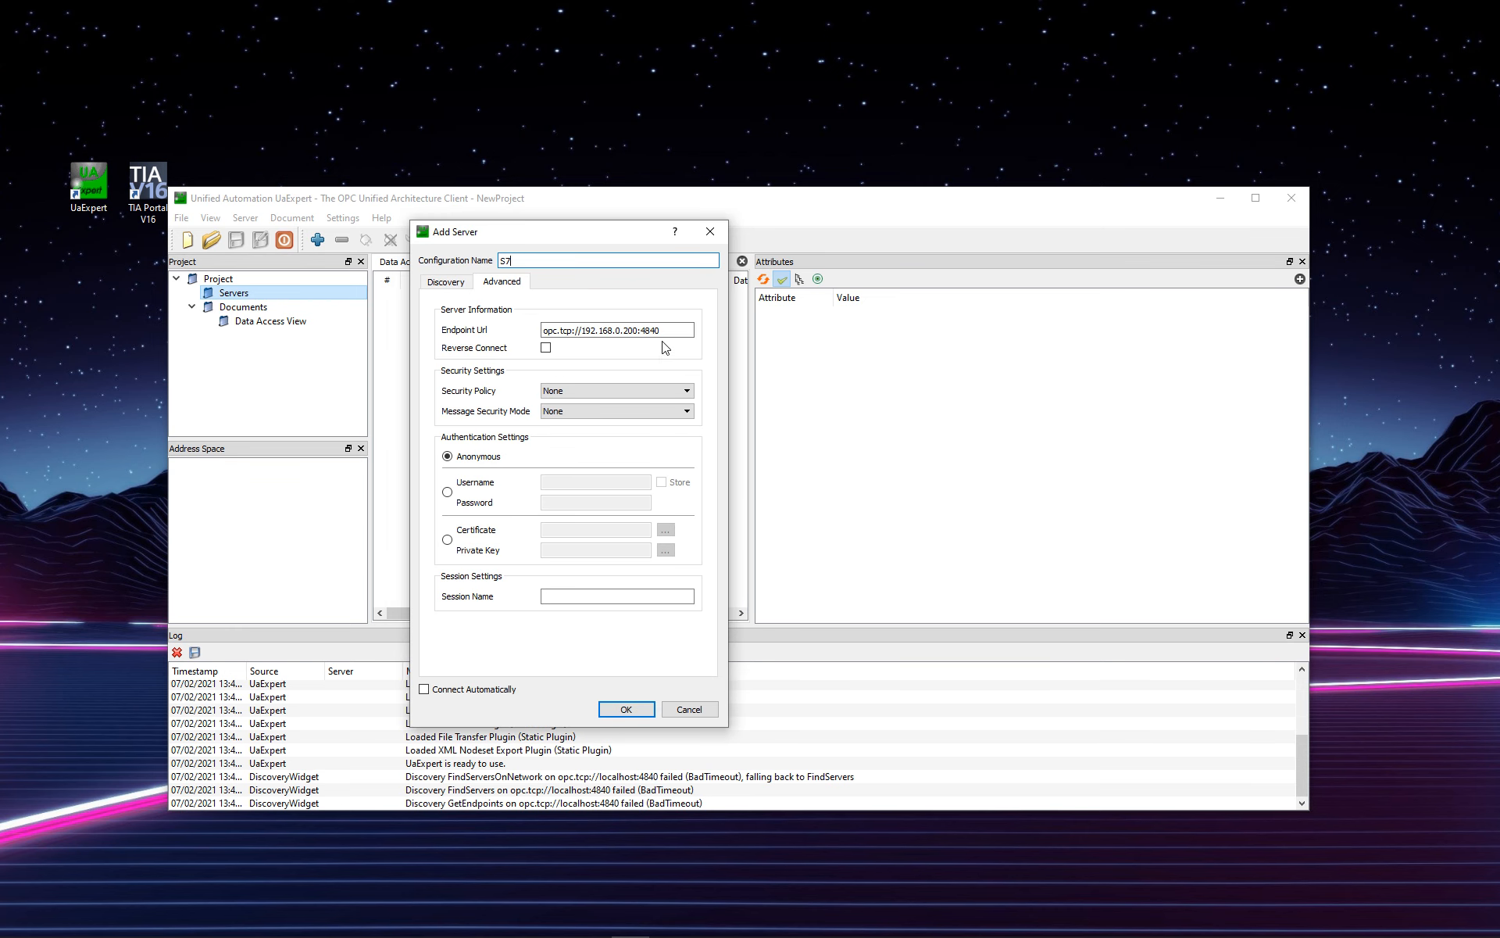
{"action": "left_click_drag", "start_coordinate": [581, 330], "coordinate": [671, 330]}
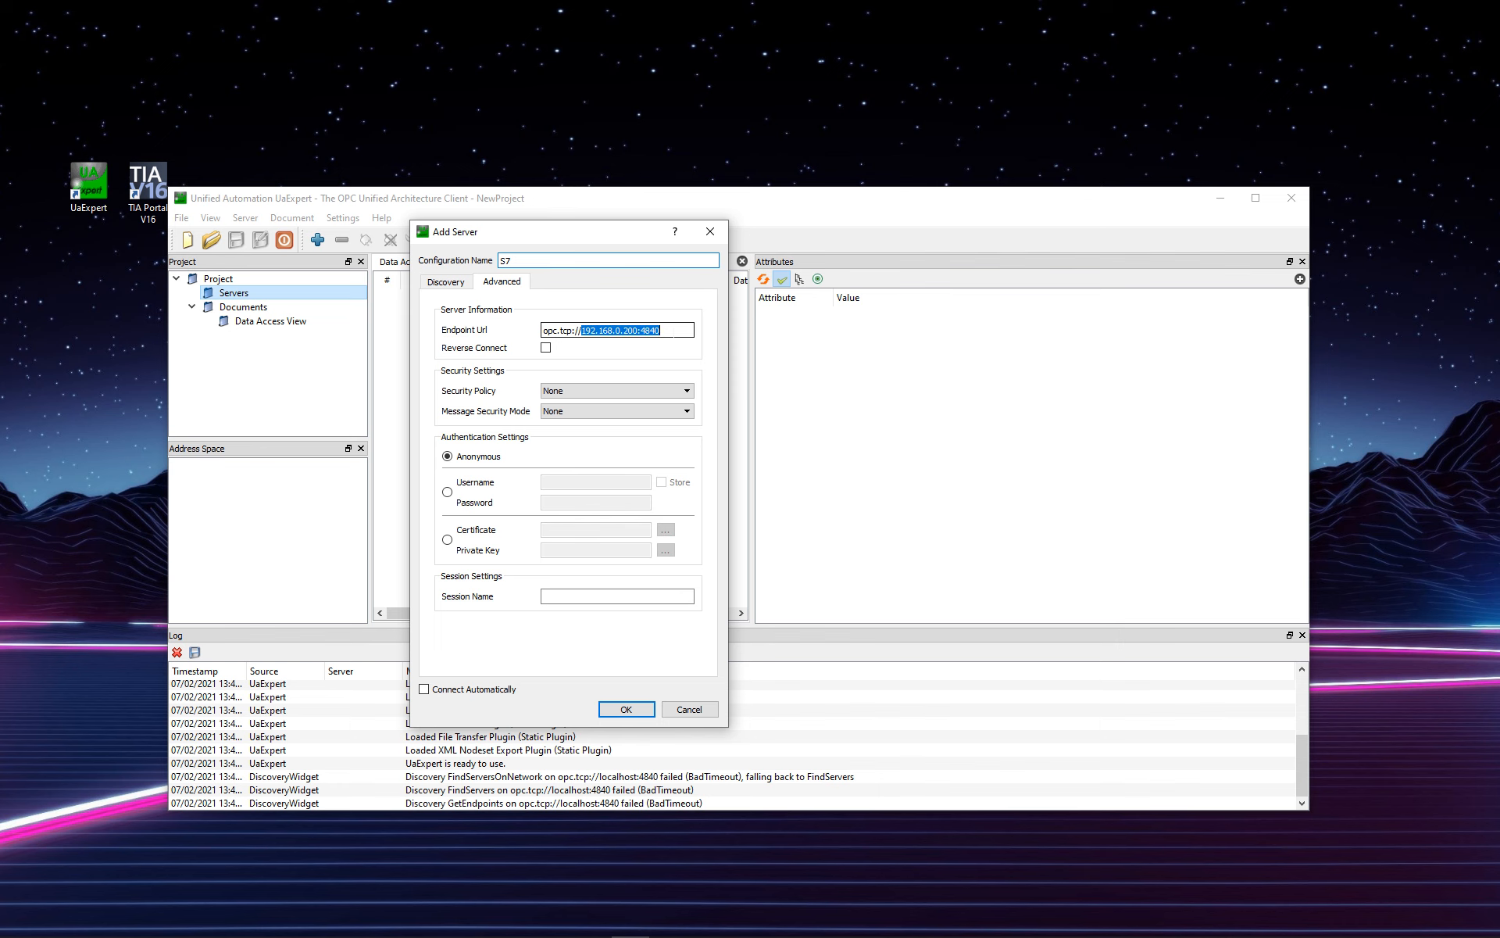
{"action": "left_click", "coordinate": [625, 709]}
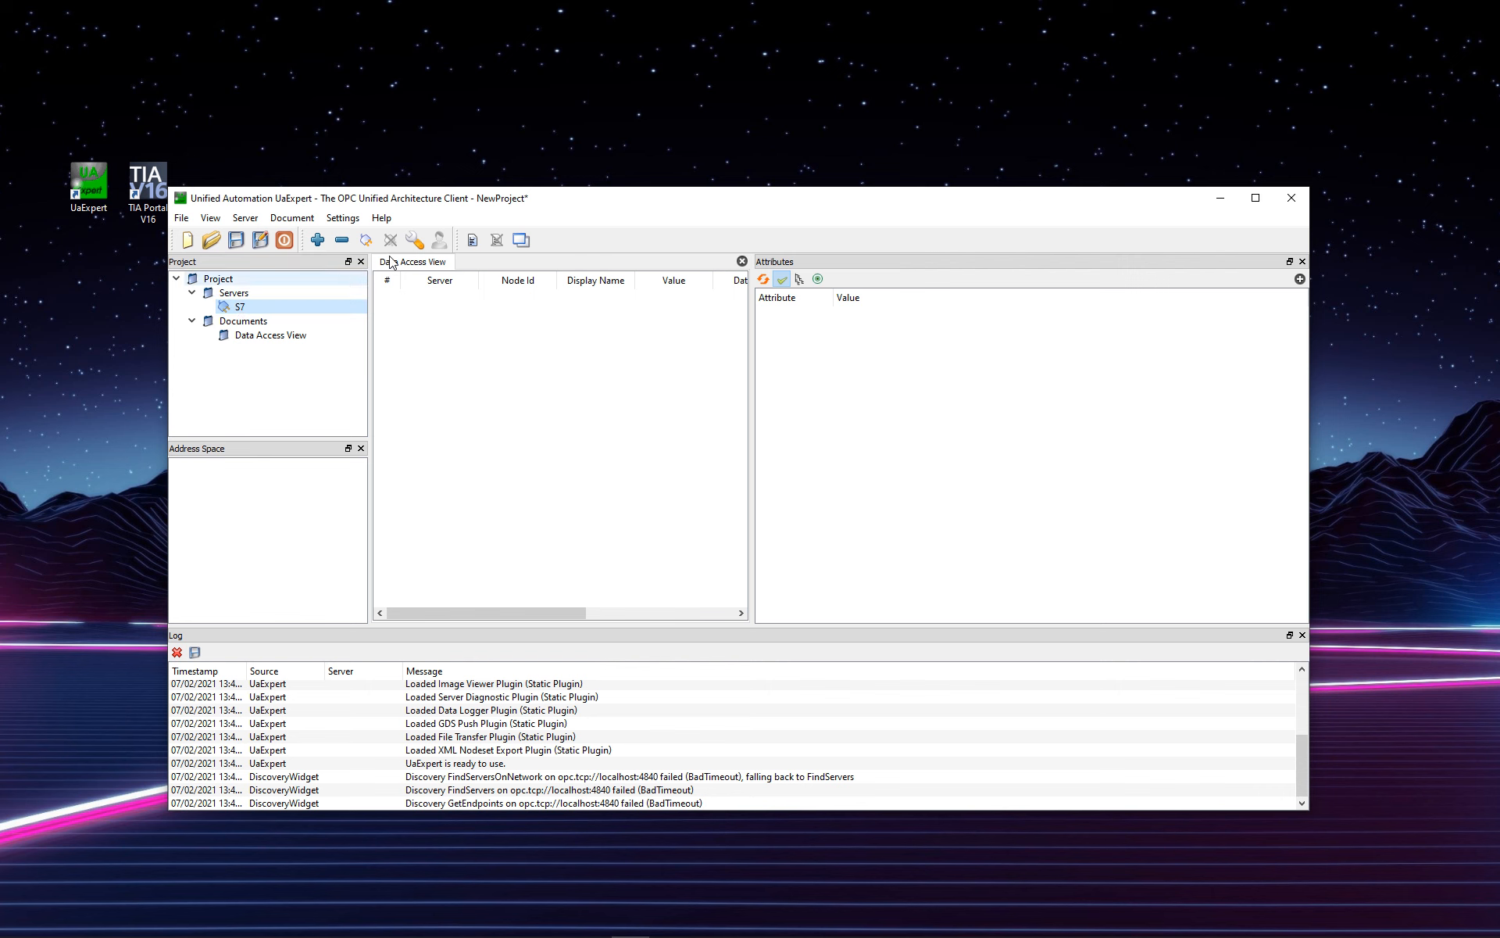
Step: Connect to the S7 server, trust its certificate and continue with the connection
{"action": "left_click", "coordinate": [364, 244]}
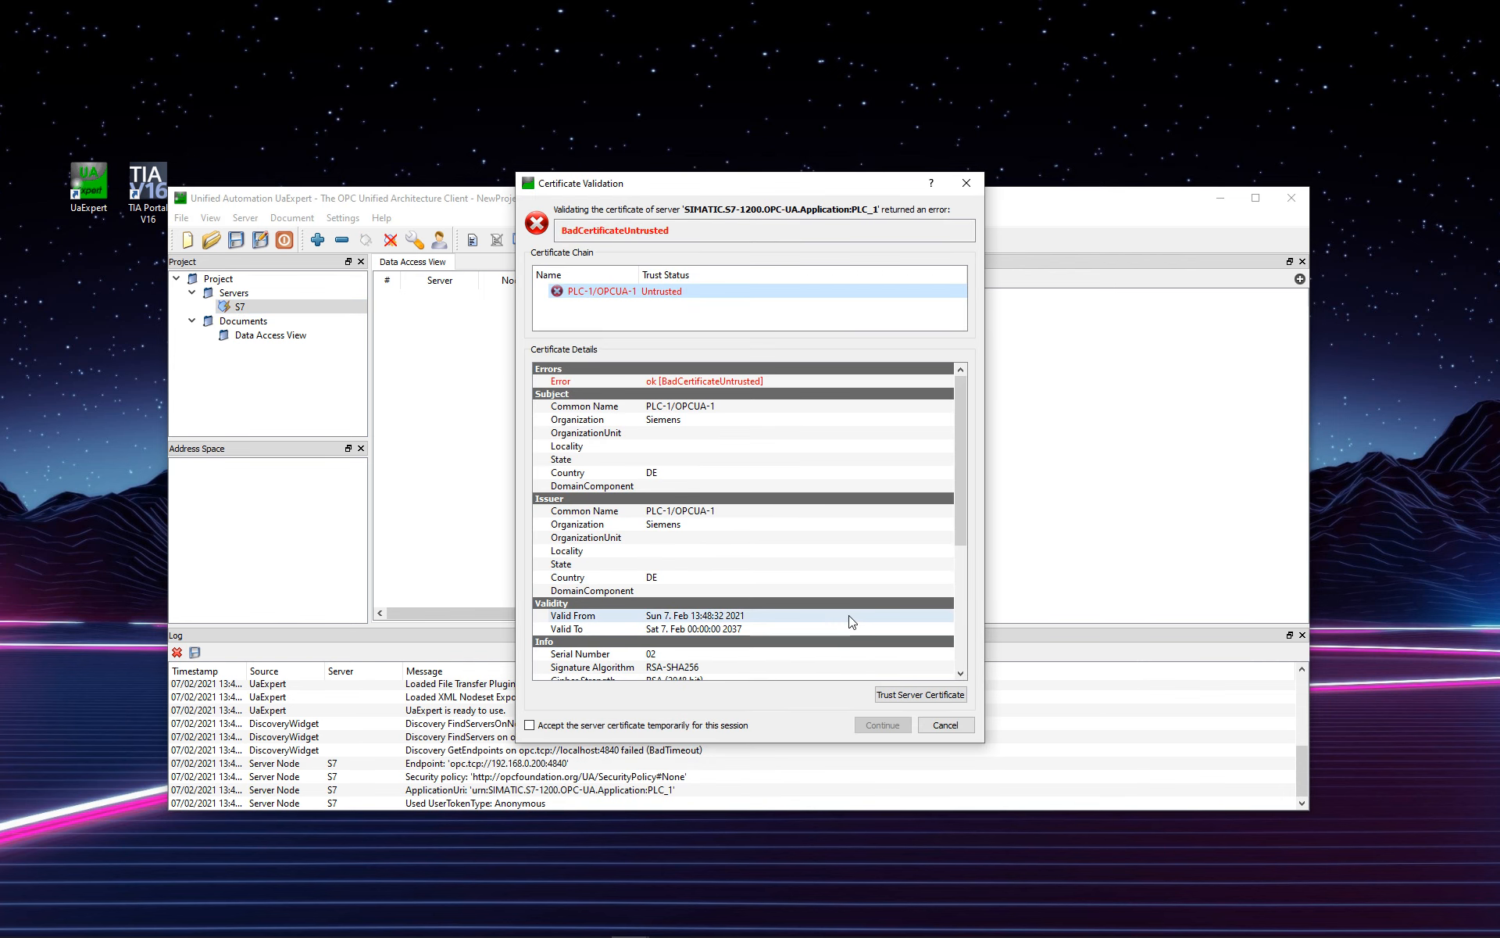
{"action": "left_click", "coordinate": [930, 695]}
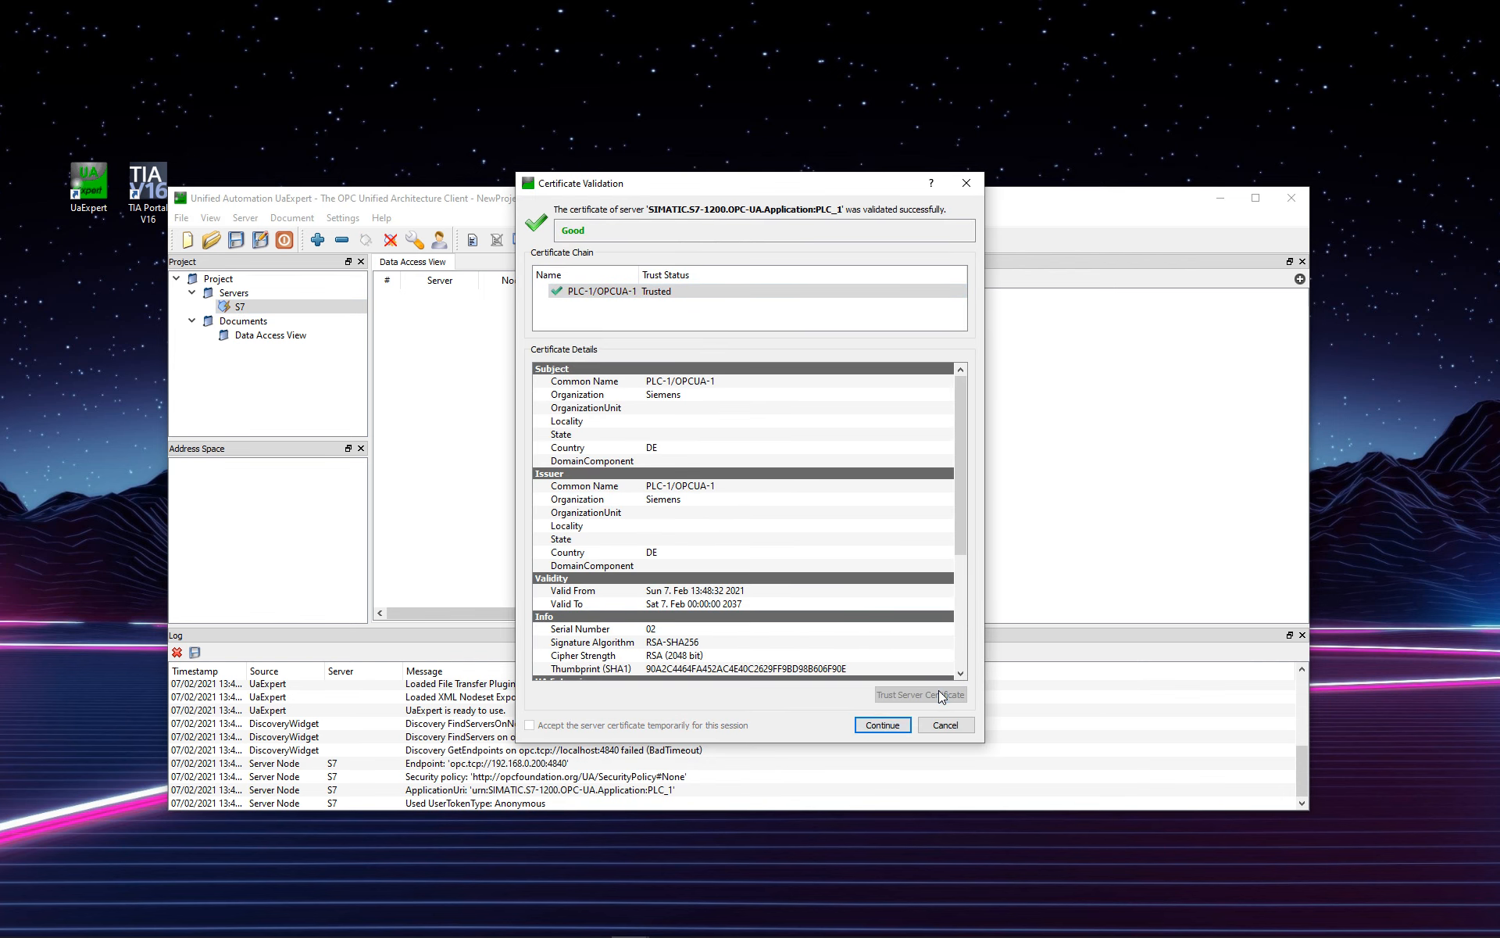
{"action": "left_click", "coordinate": [869, 726]}
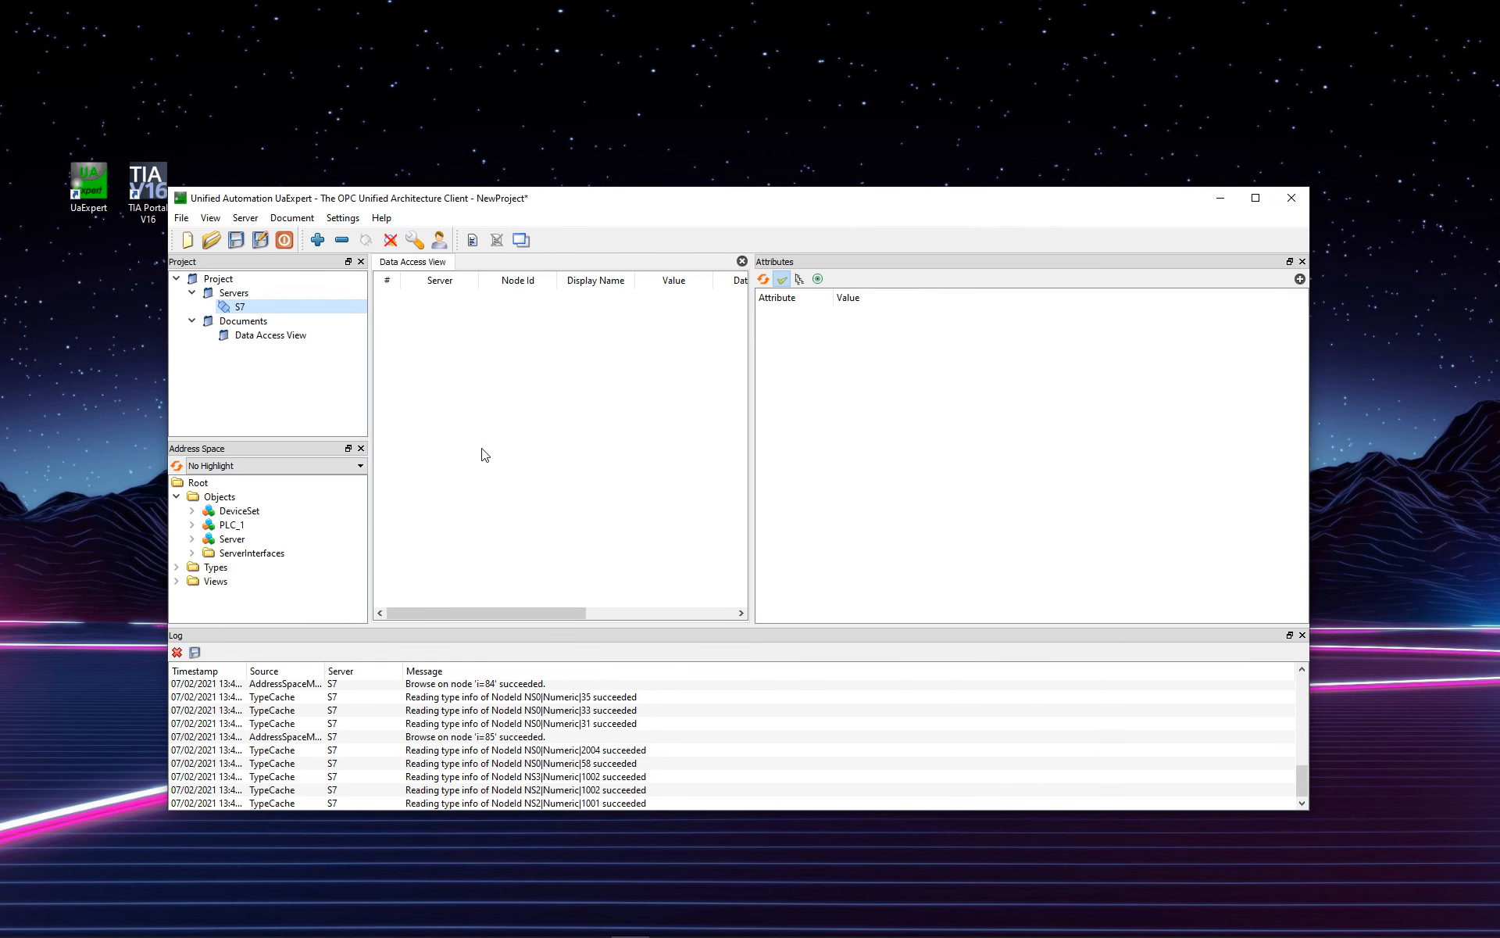
Step: Browse the PLC_1 node in the address space and add its OperatingMode variable to the Data Access View
{"action": "left_click", "coordinate": [191, 554]}
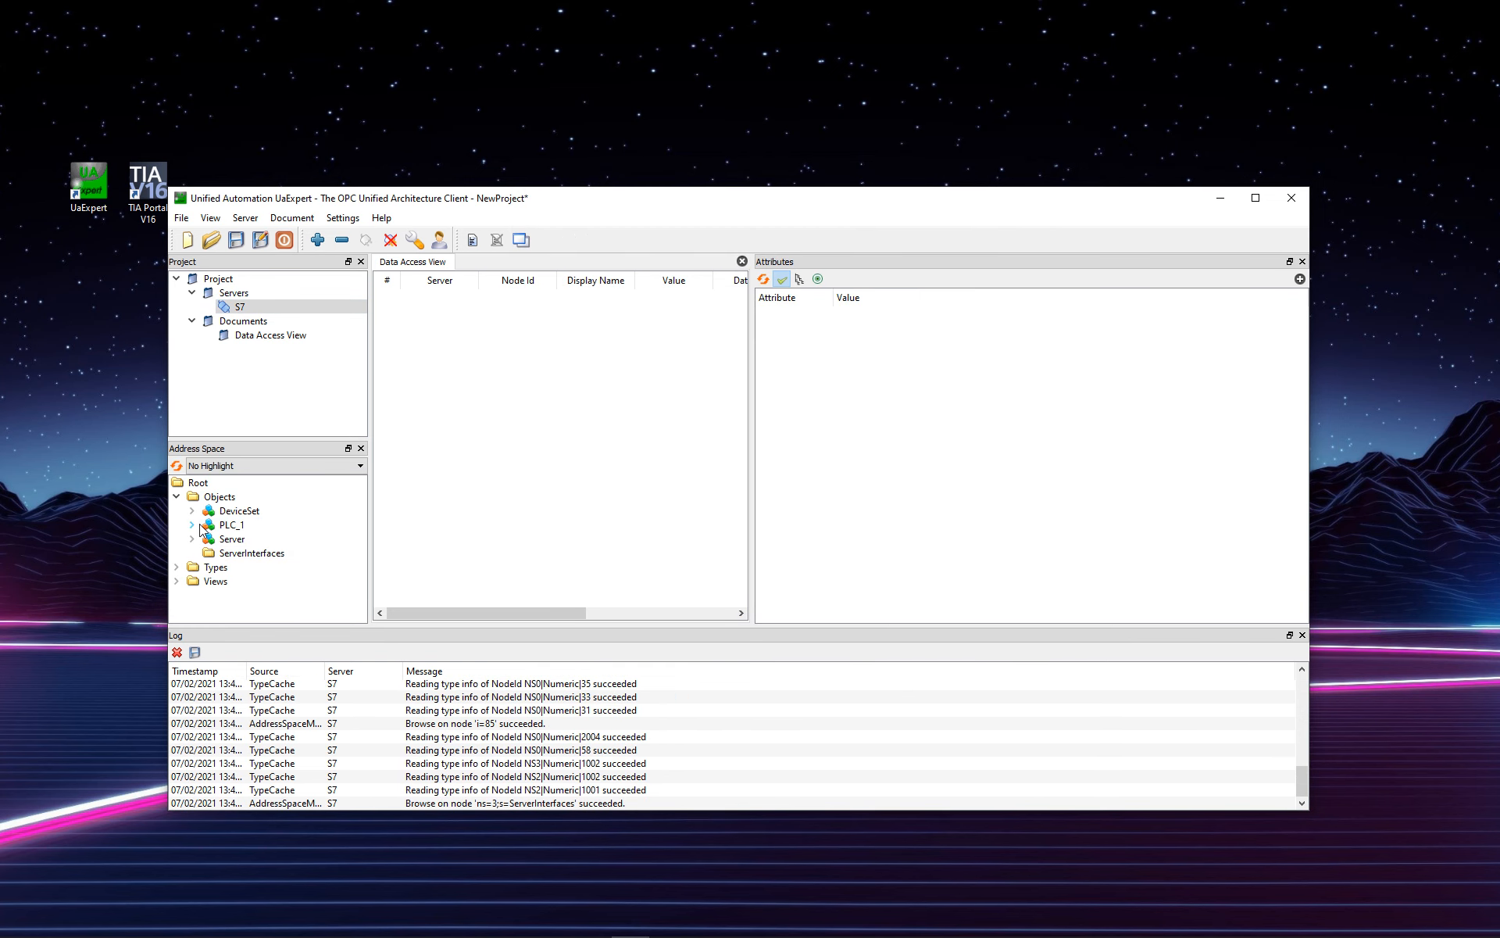
{"action": "left_click", "coordinate": [196, 524]}
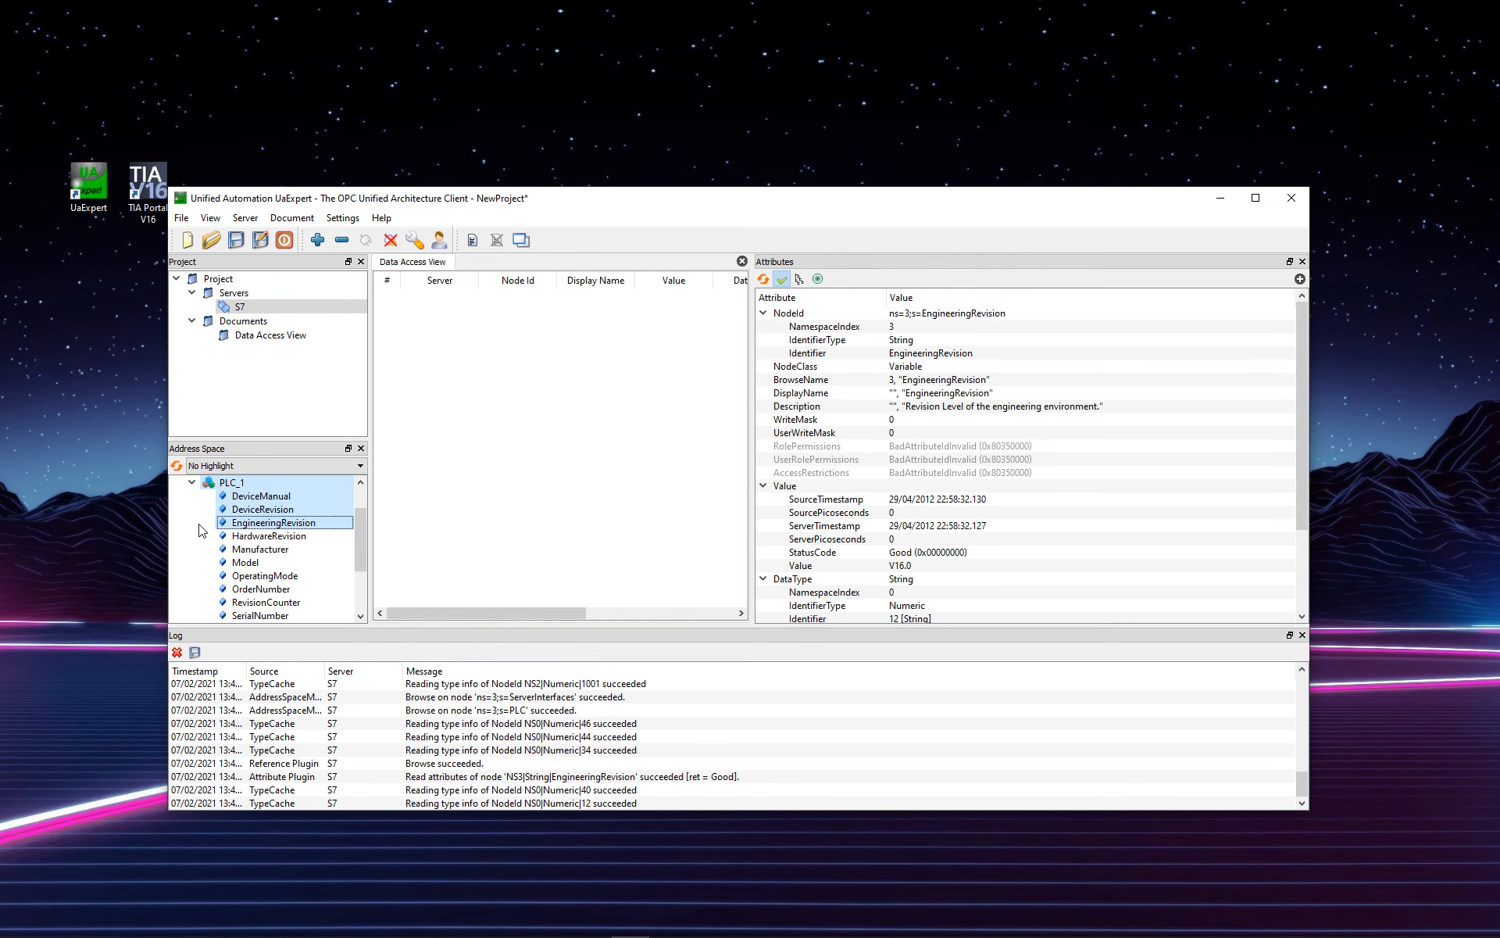
{"action": "left_click", "coordinate": [271, 508]}
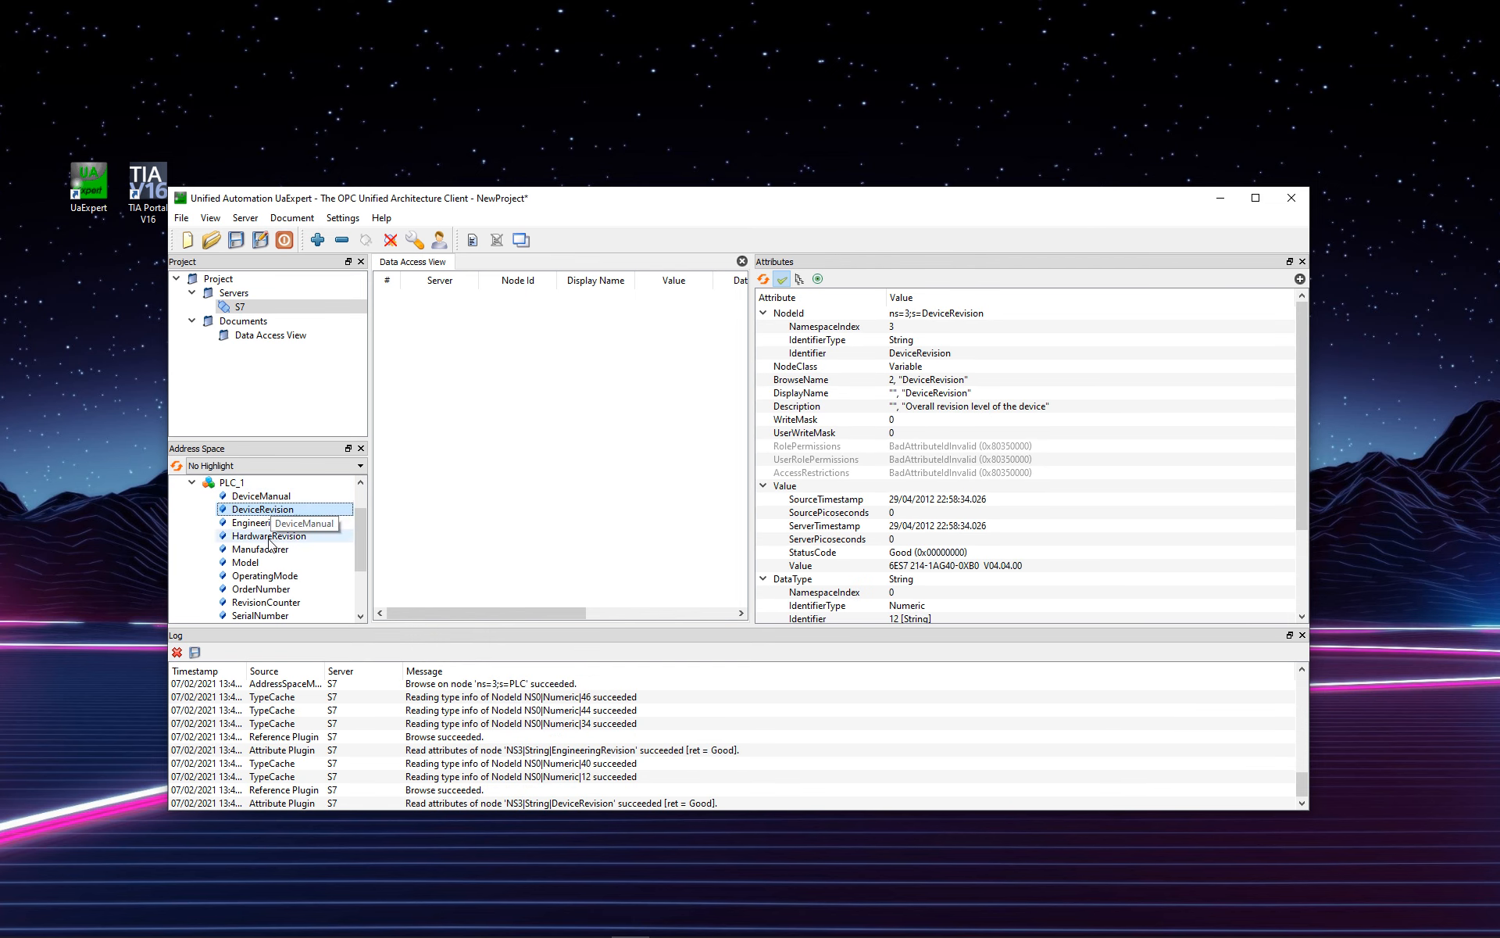
{"action": "left_click", "coordinate": [269, 576]}
{"action": "left_click_drag", "start_coordinate": [270, 576], "coordinate": [470, 381]}
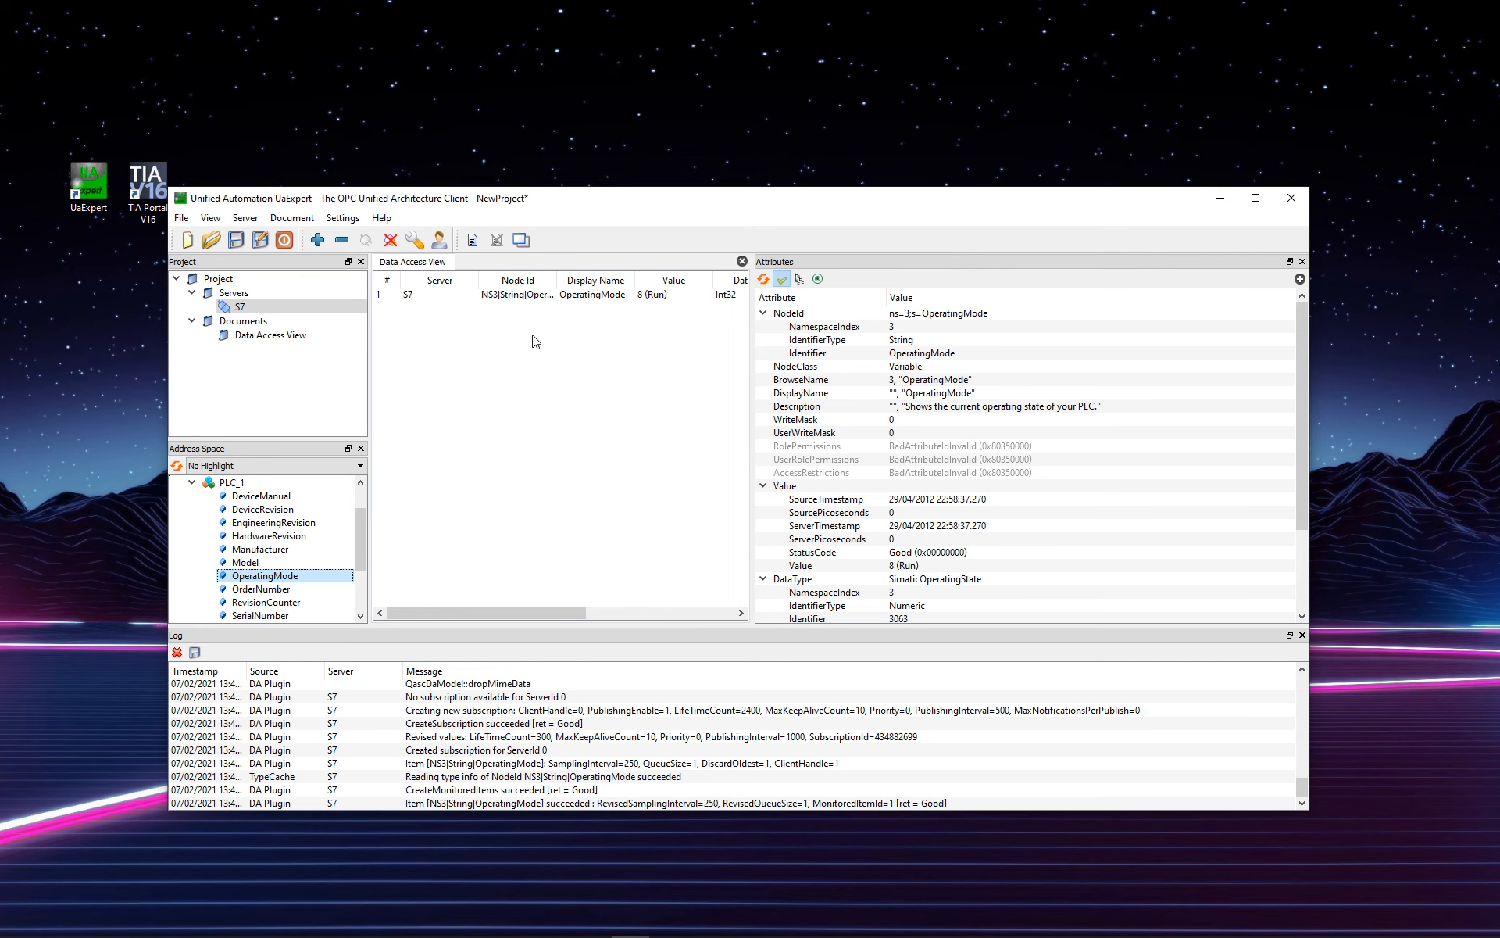
Step: Switch back to TIA Portal and add a new PLC data type under PLC_1
{"action": "left_click", "coordinate": [1220, 198]}
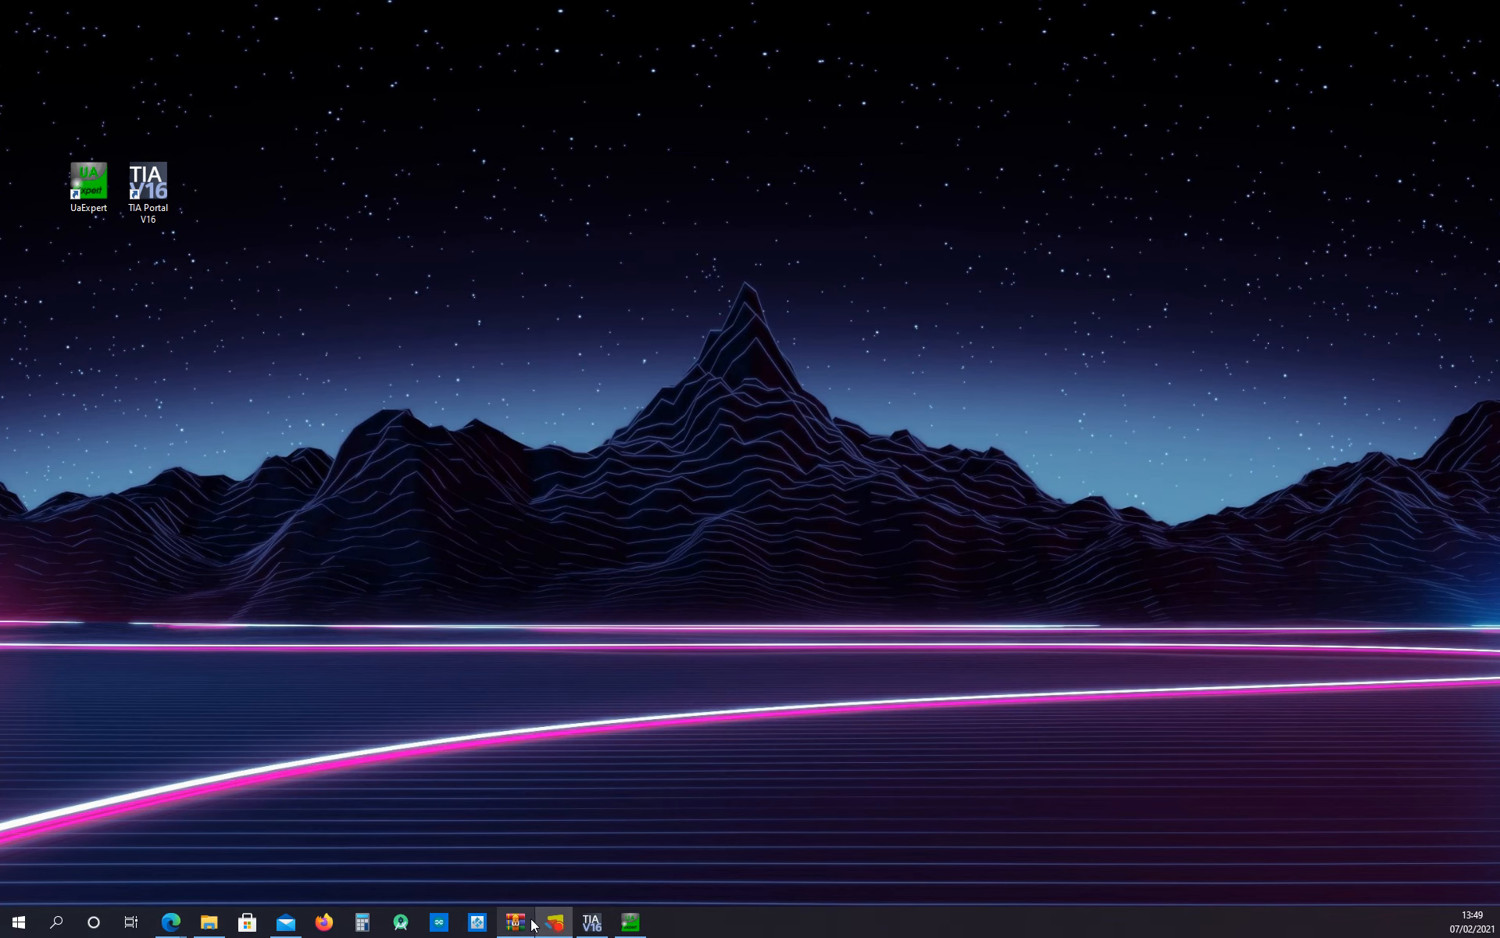
{"action": "left_click", "coordinate": [592, 922]}
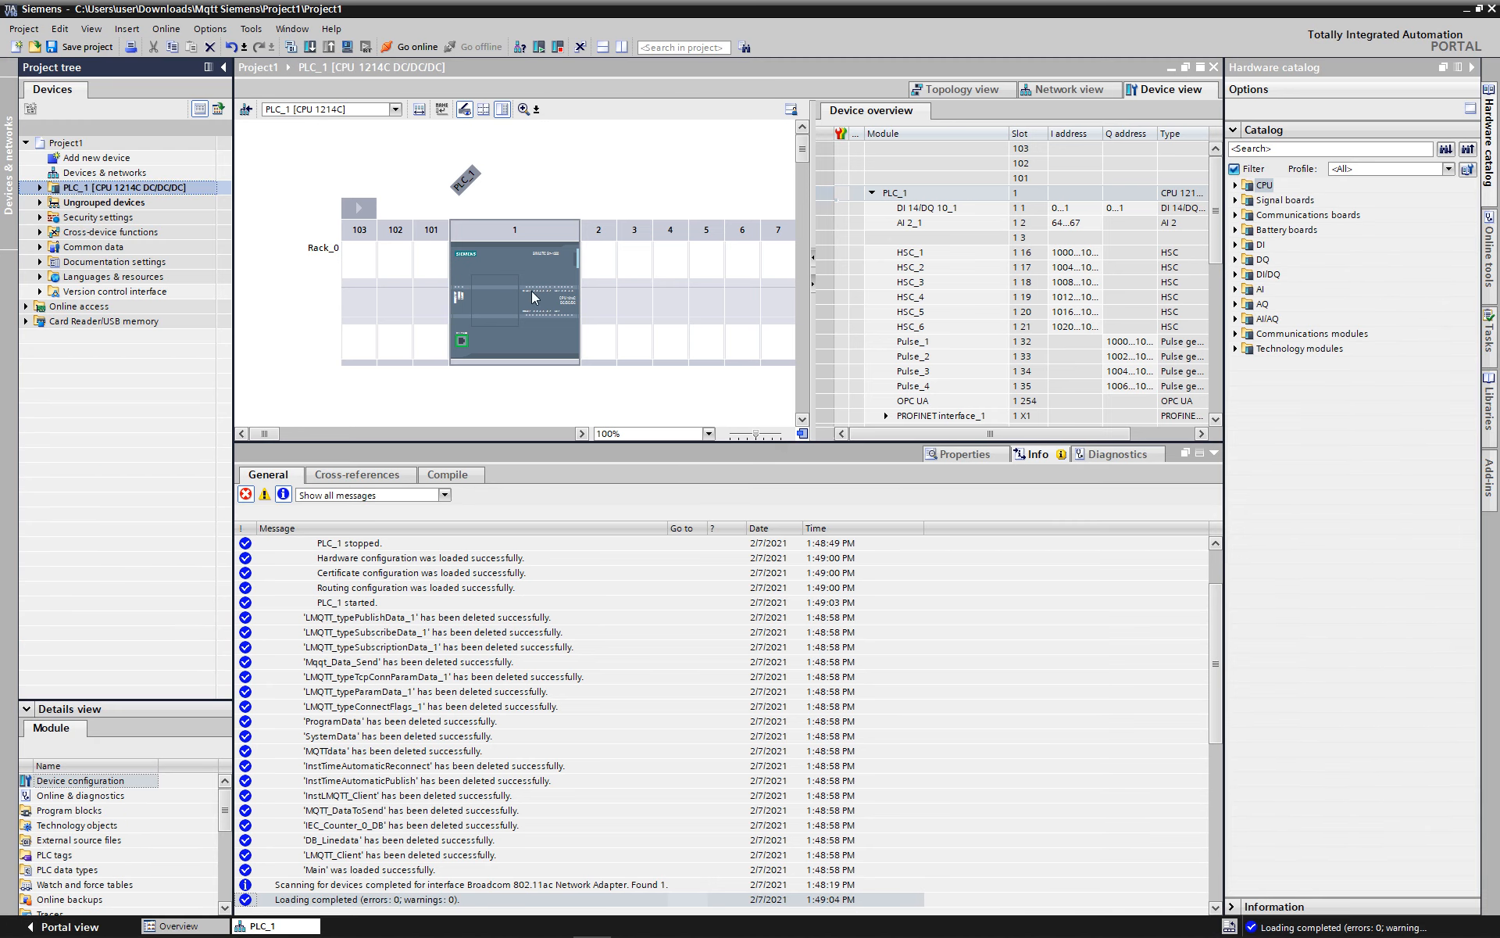
{"action": "left_click", "coordinate": [560, 227]}
{"action": "left_click", "coordinate": [40, 188]}
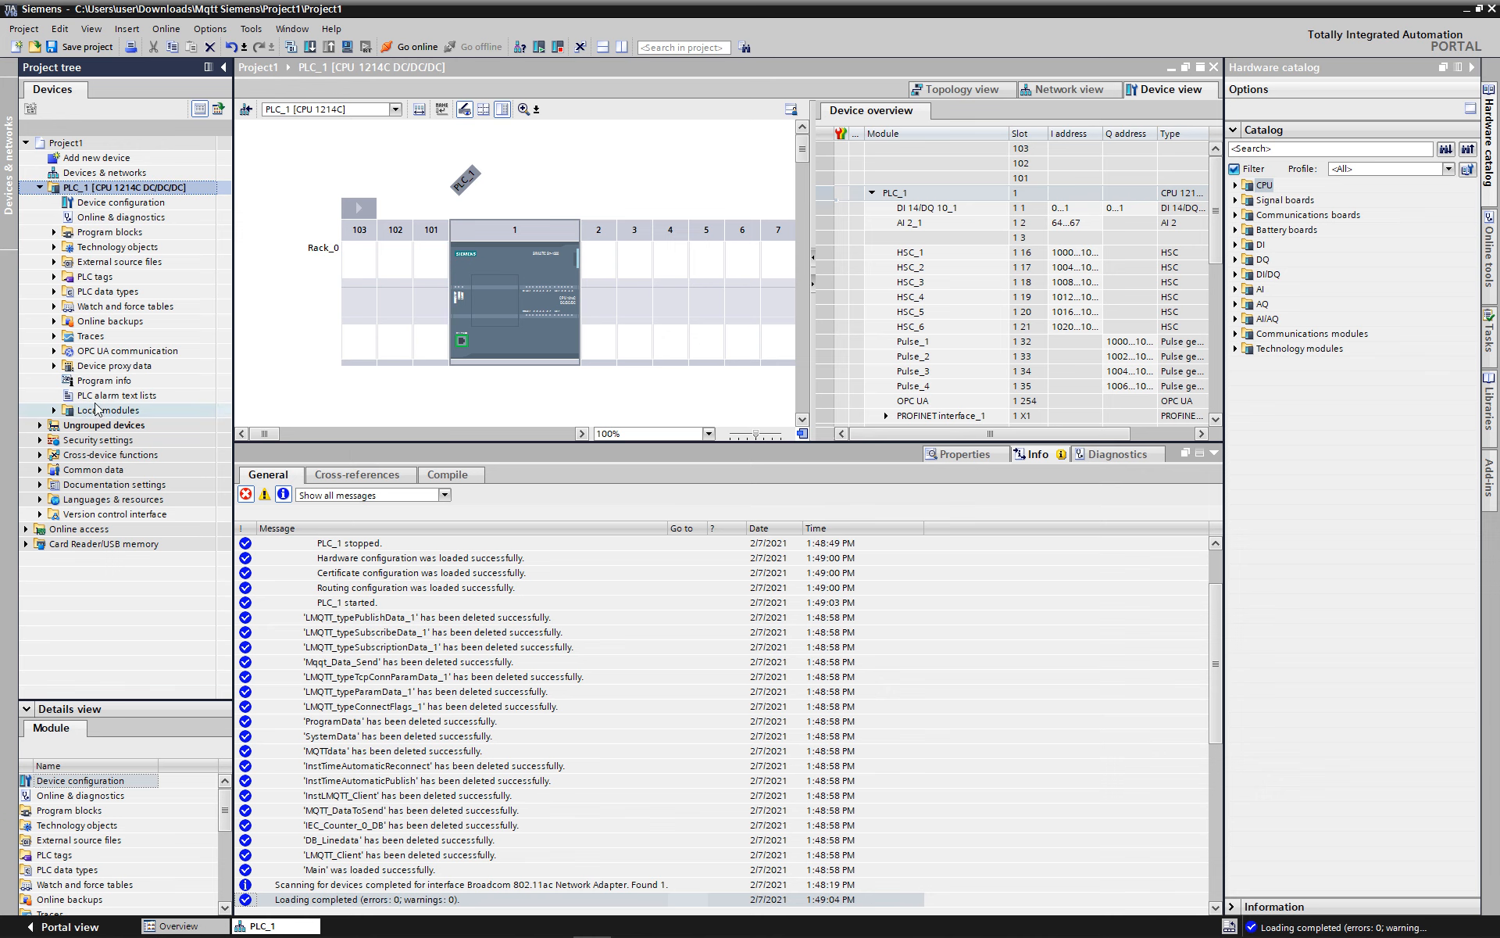
{"action": "left_click", "coordinate": [54, 292]}
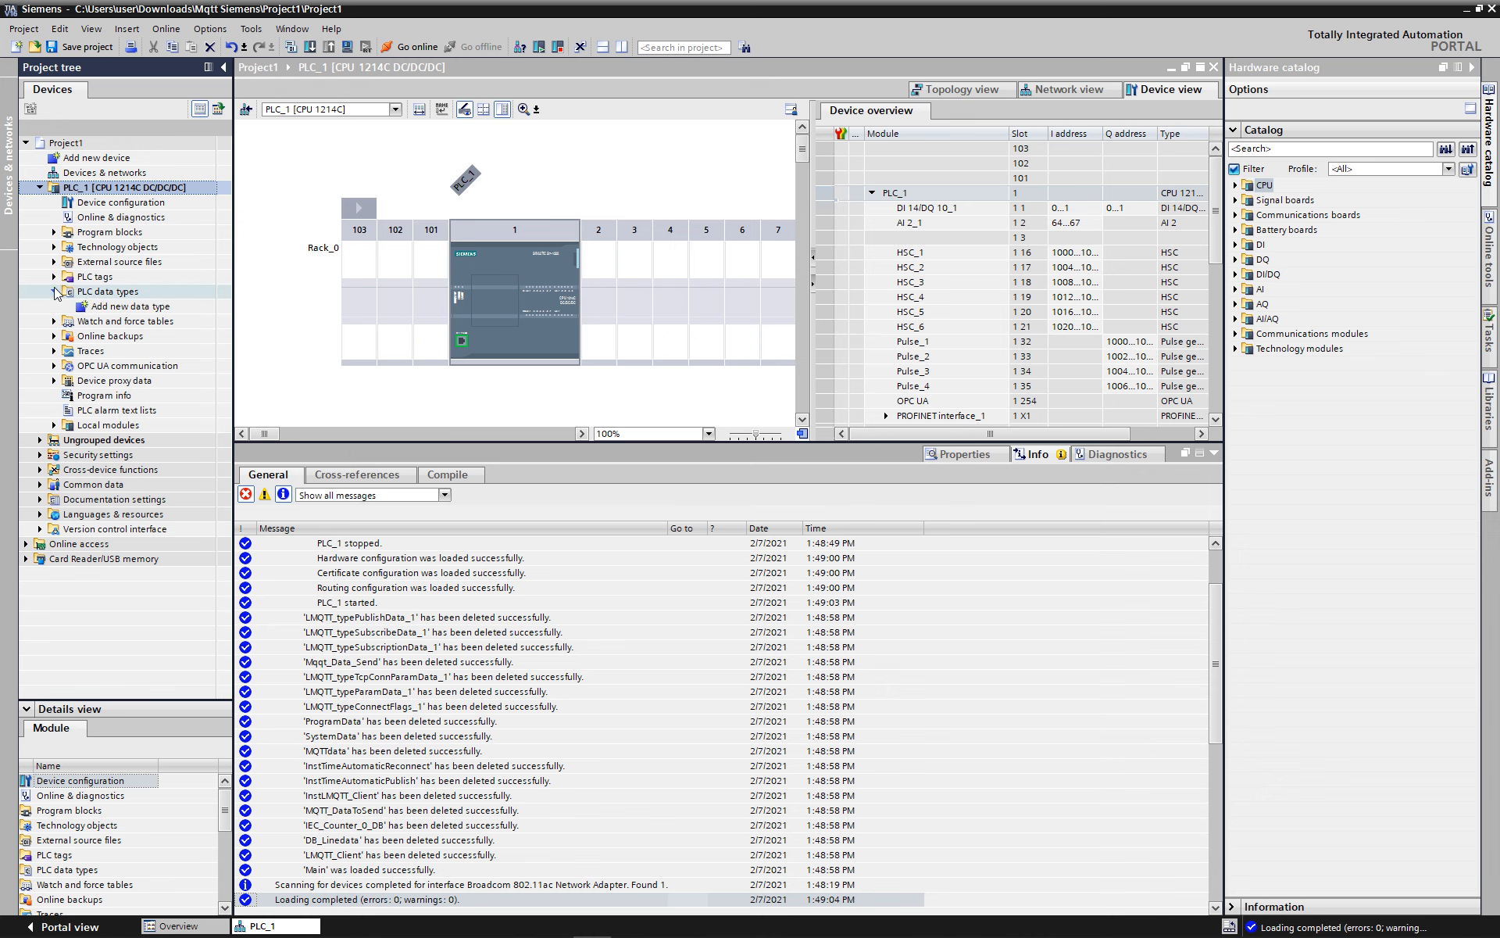
{"action": "left_click", "coordinate": [127, 307]}
{"action": "double_click", "coordinate": [127, 308]}
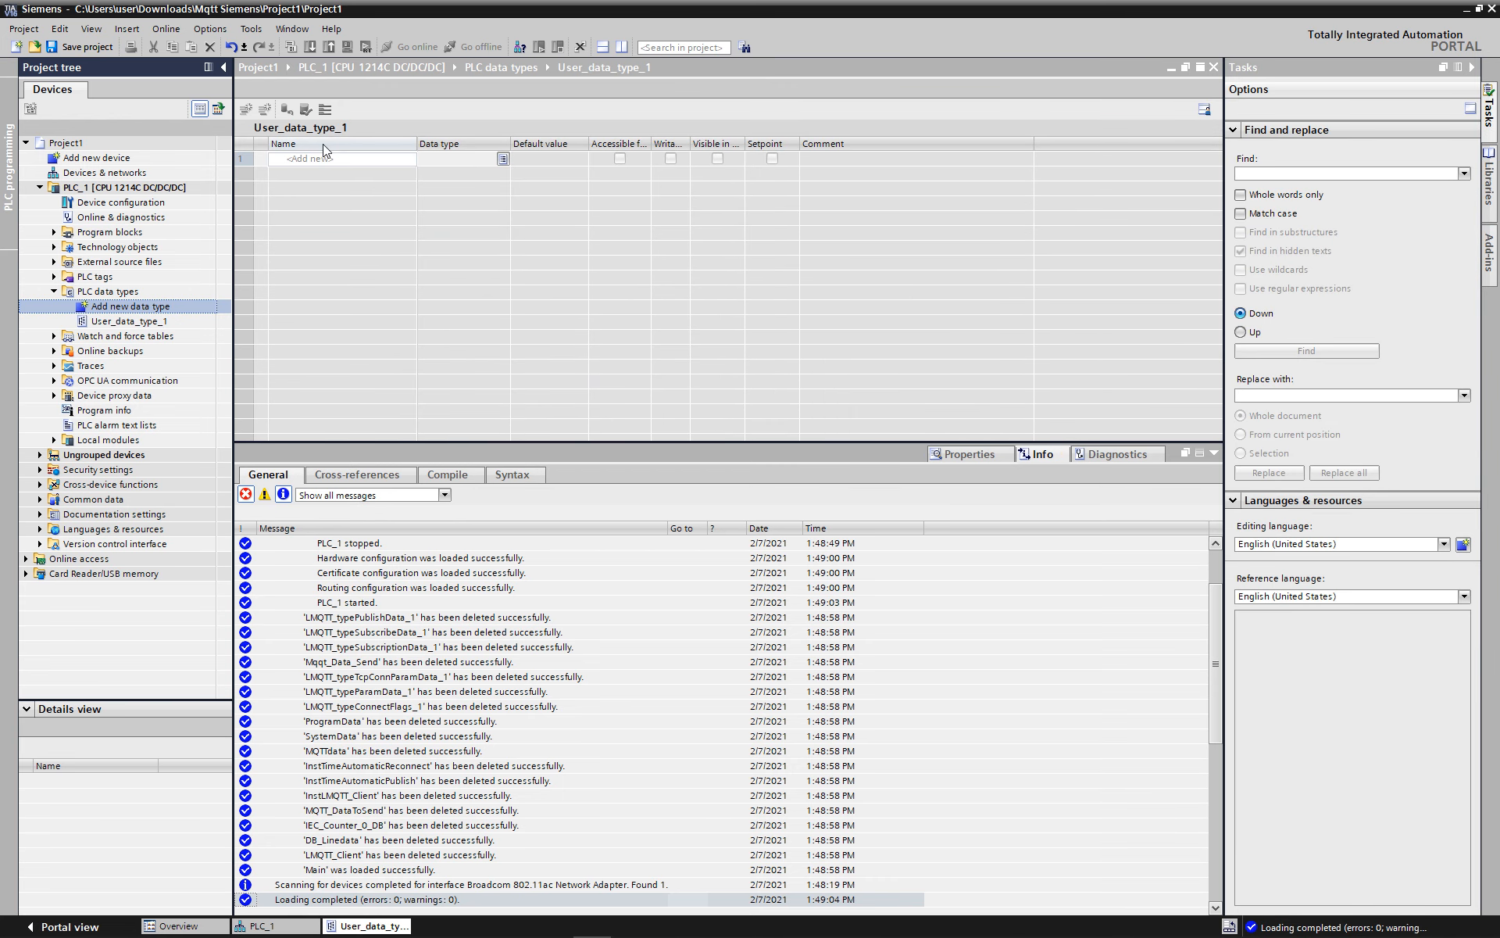
Step: Add an element named ProgramNo with data type Int to the new PLC data type
{"action": "left_click", "coordinate": [327, 160]}
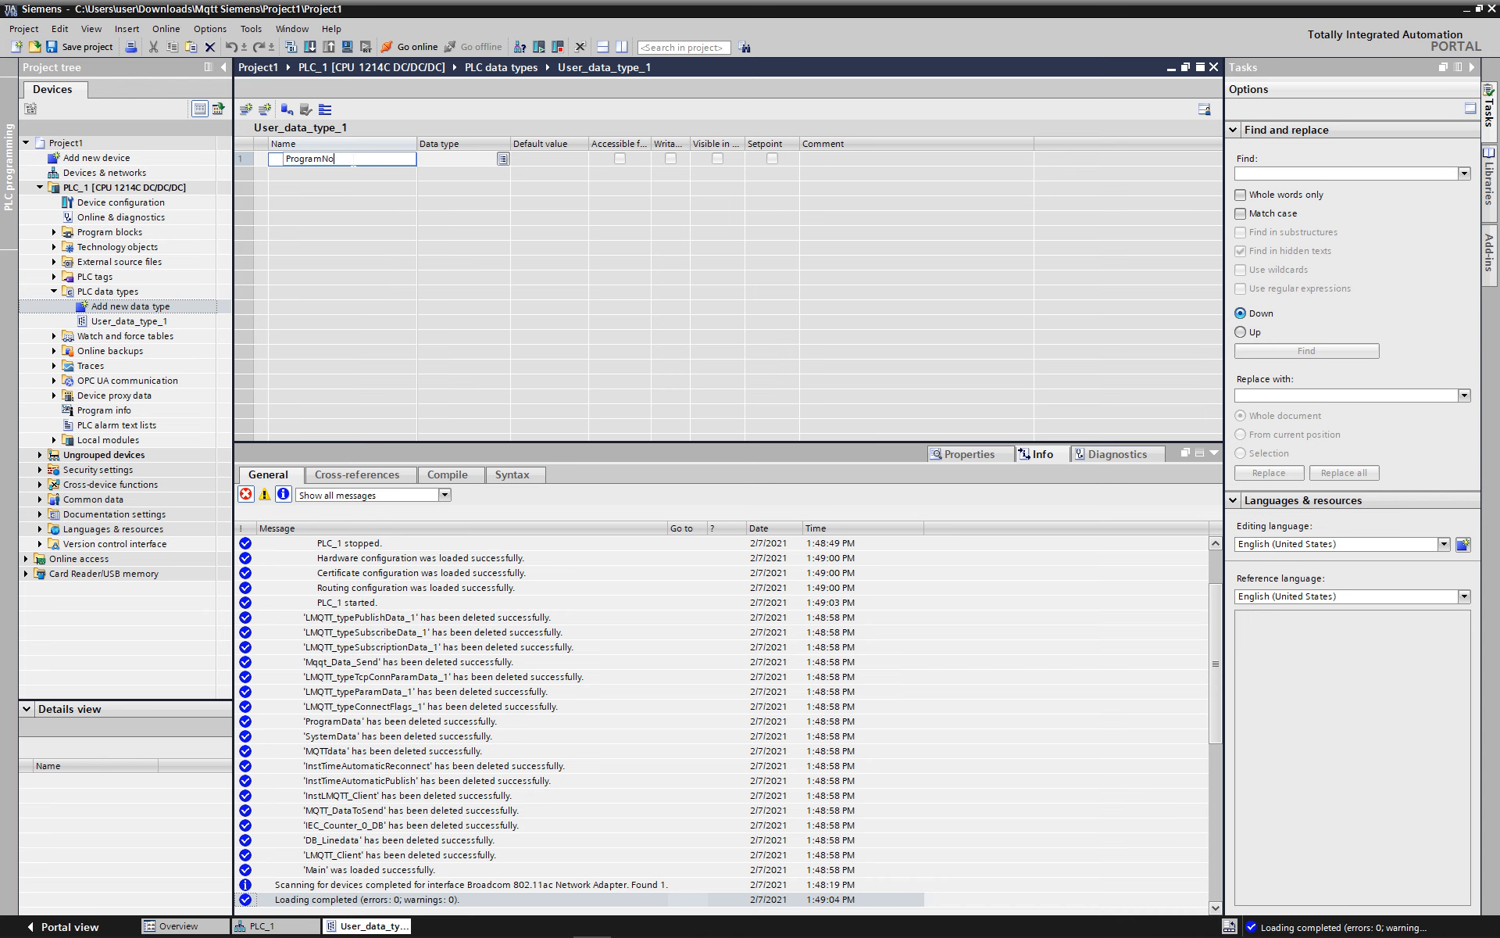
{"action": "key", "text": "Return"}
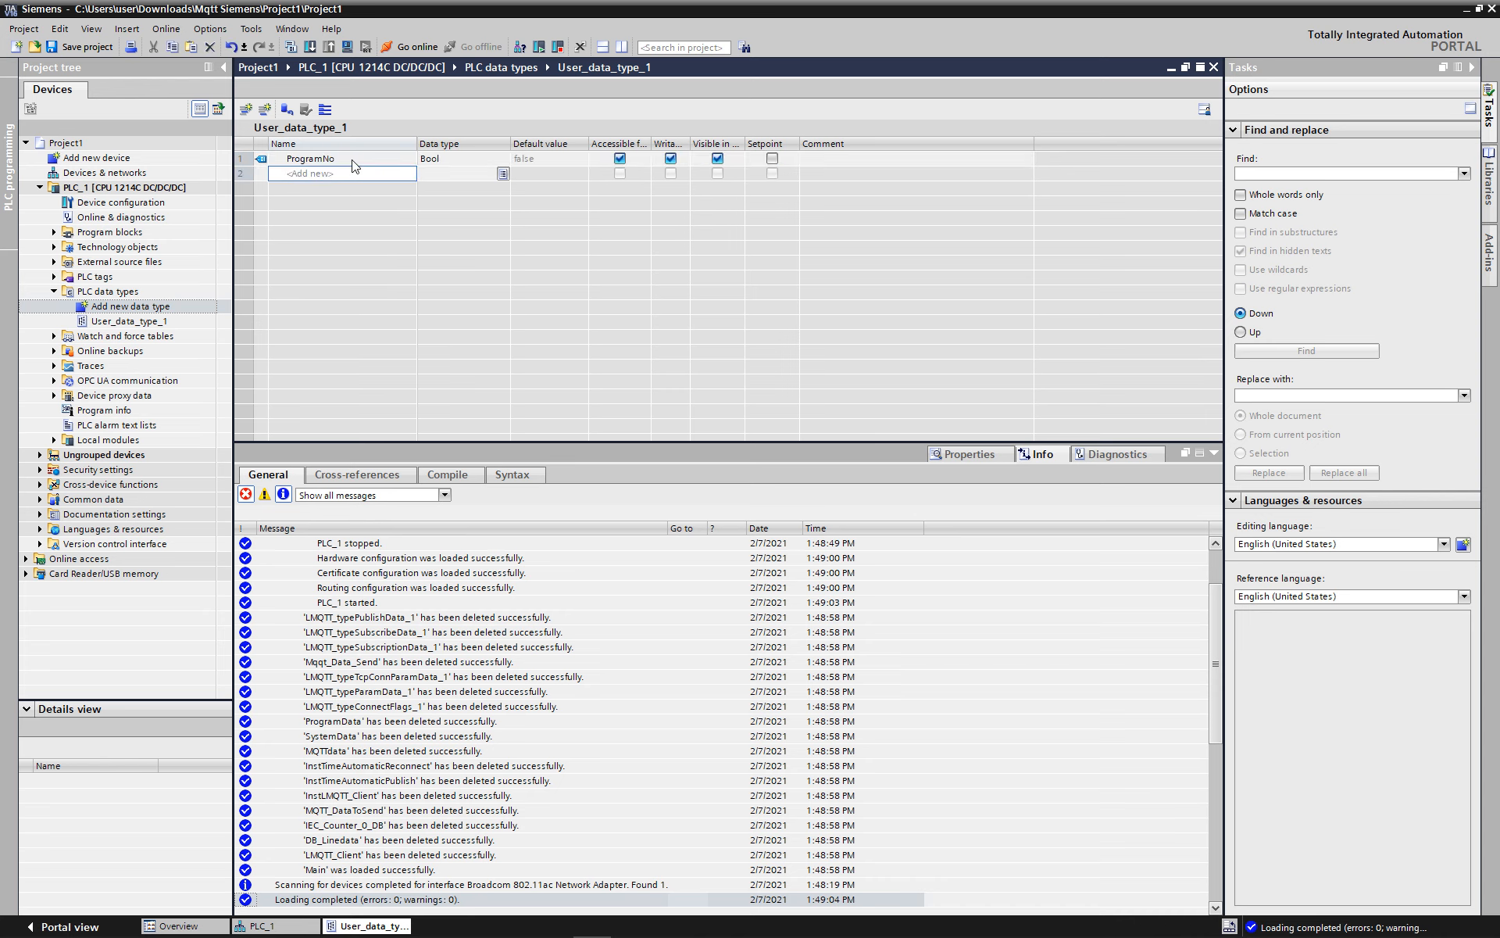
{"action": "left_click", "coordinate": [450, 157]}
{"action": "type", "text": "Int"}
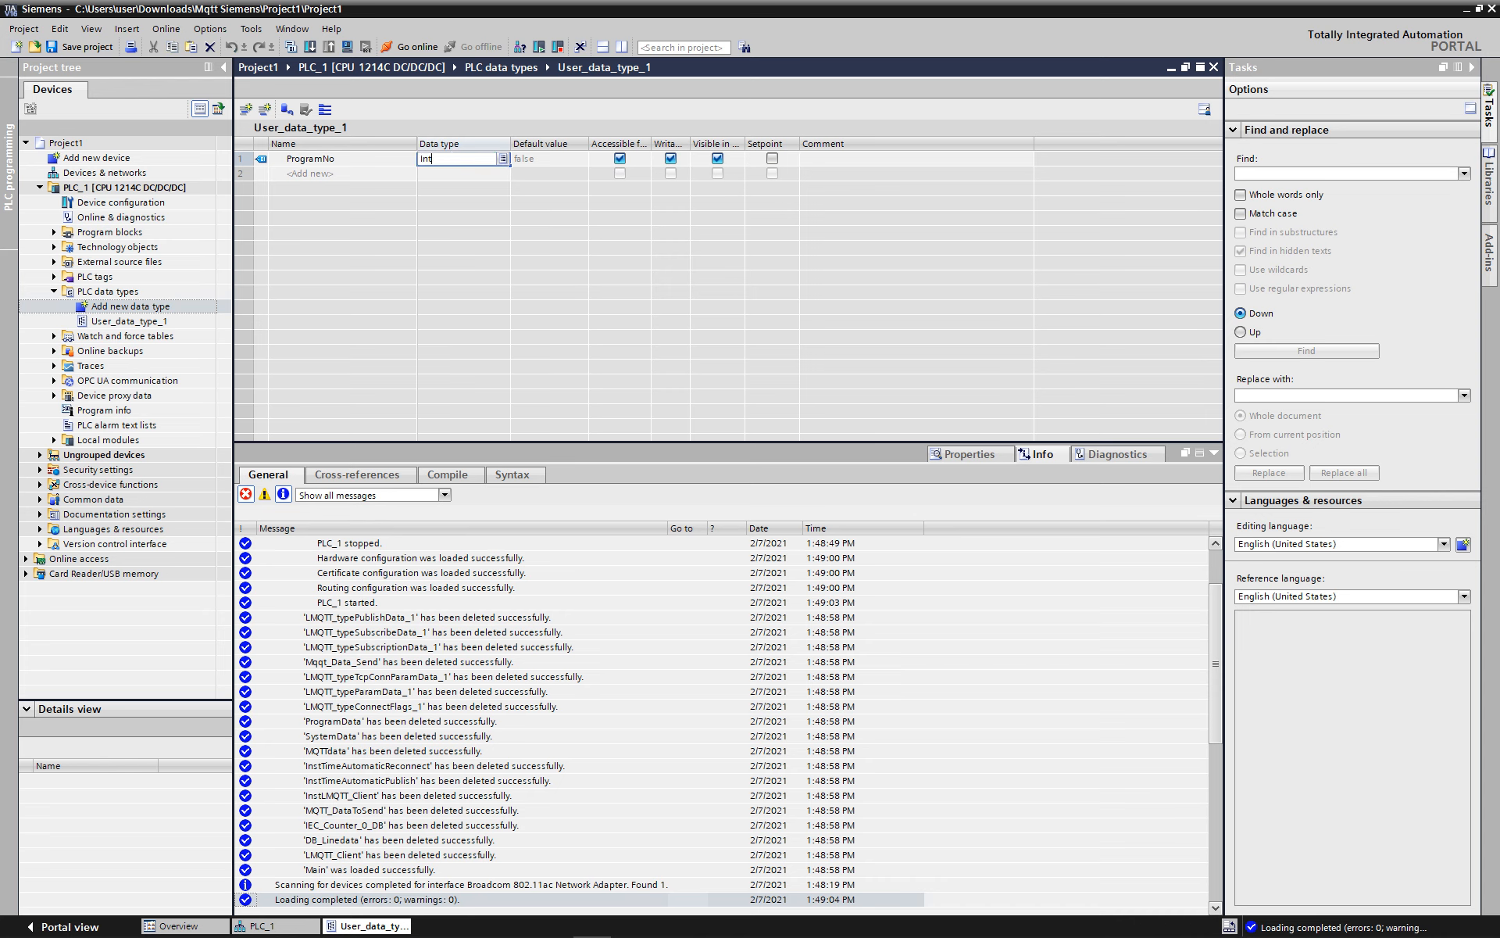
{"action": "key", "text": "Return"}
Step: Add a second element named ProgramName with data type String to the PLC data type
{"action": "left_click", "coordinate": [327, 177]}
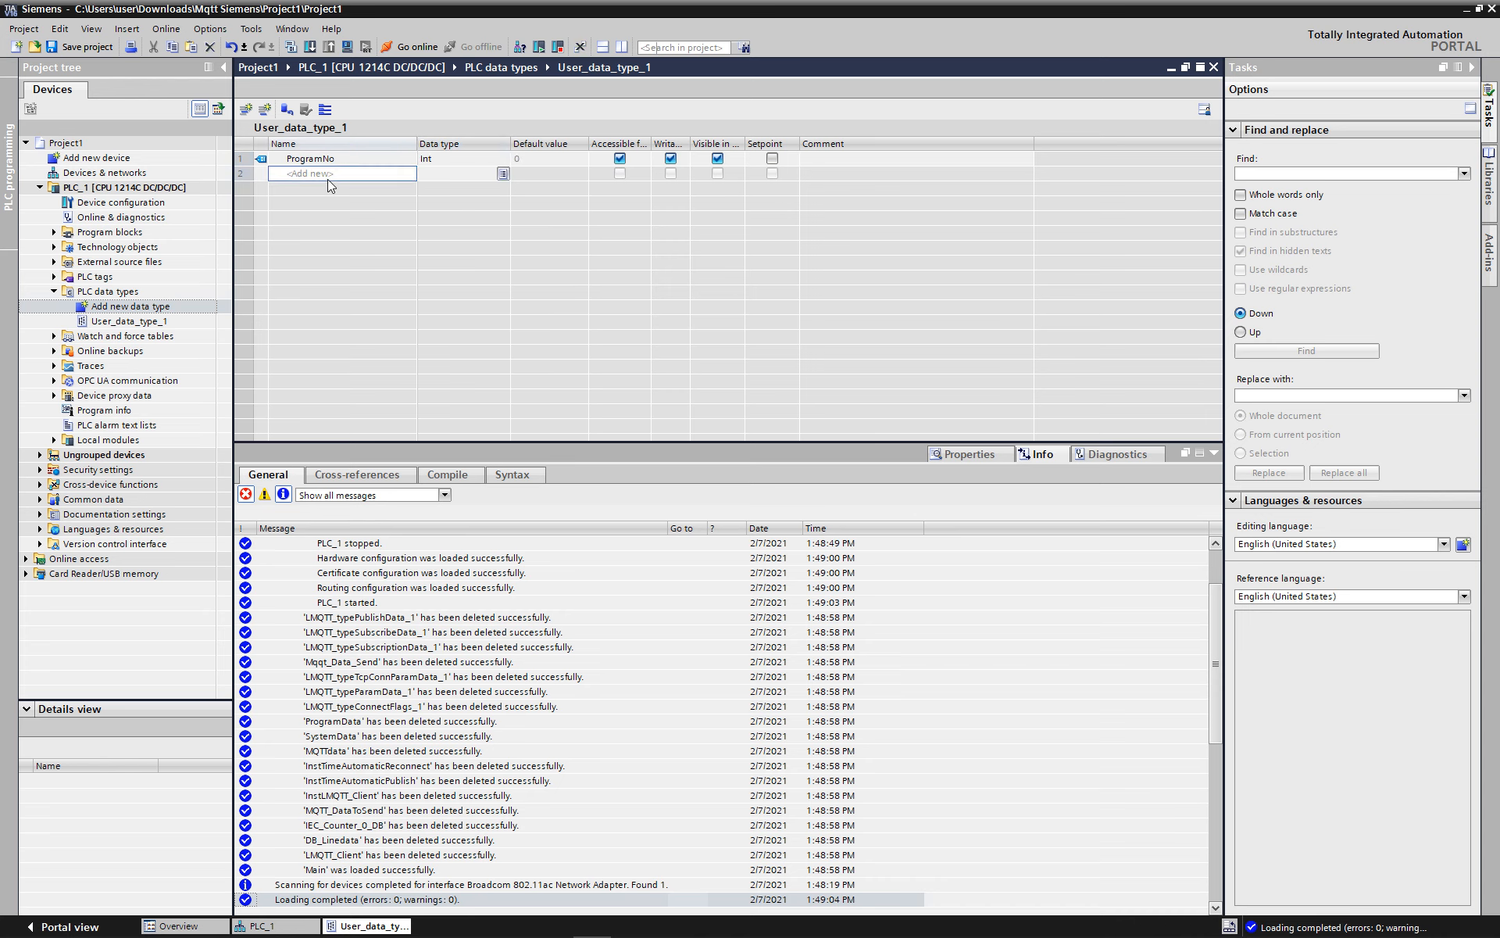
{"action": "type", "text": "ProgramName"}
{"action": "left_click", "coordinate": [328, 184]}
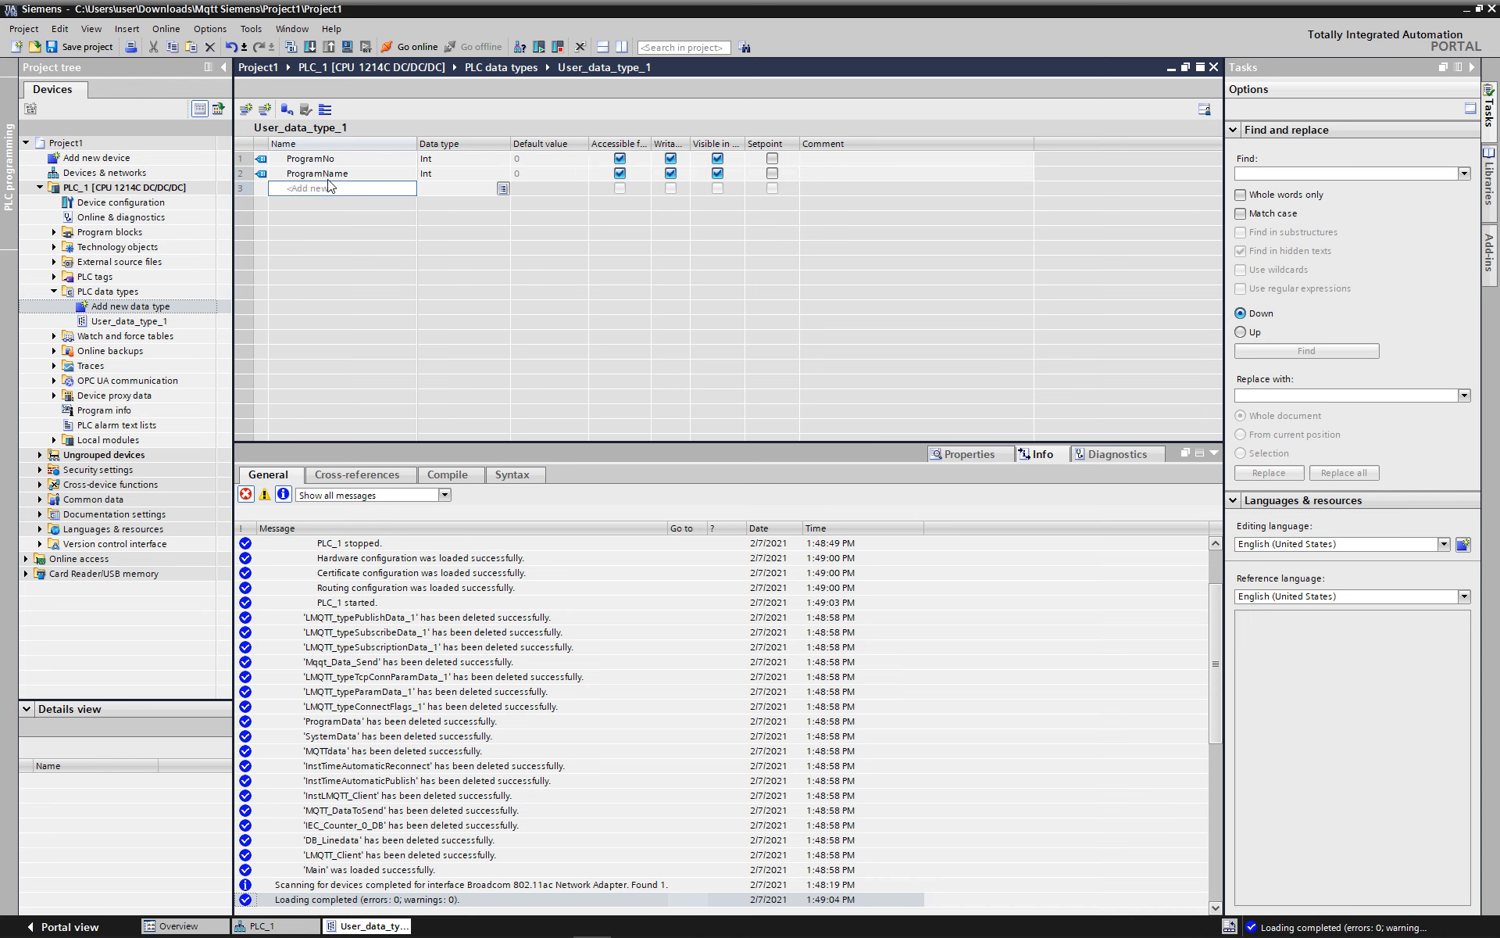
{"action": "left_click", "coordinate": [466, 175]}
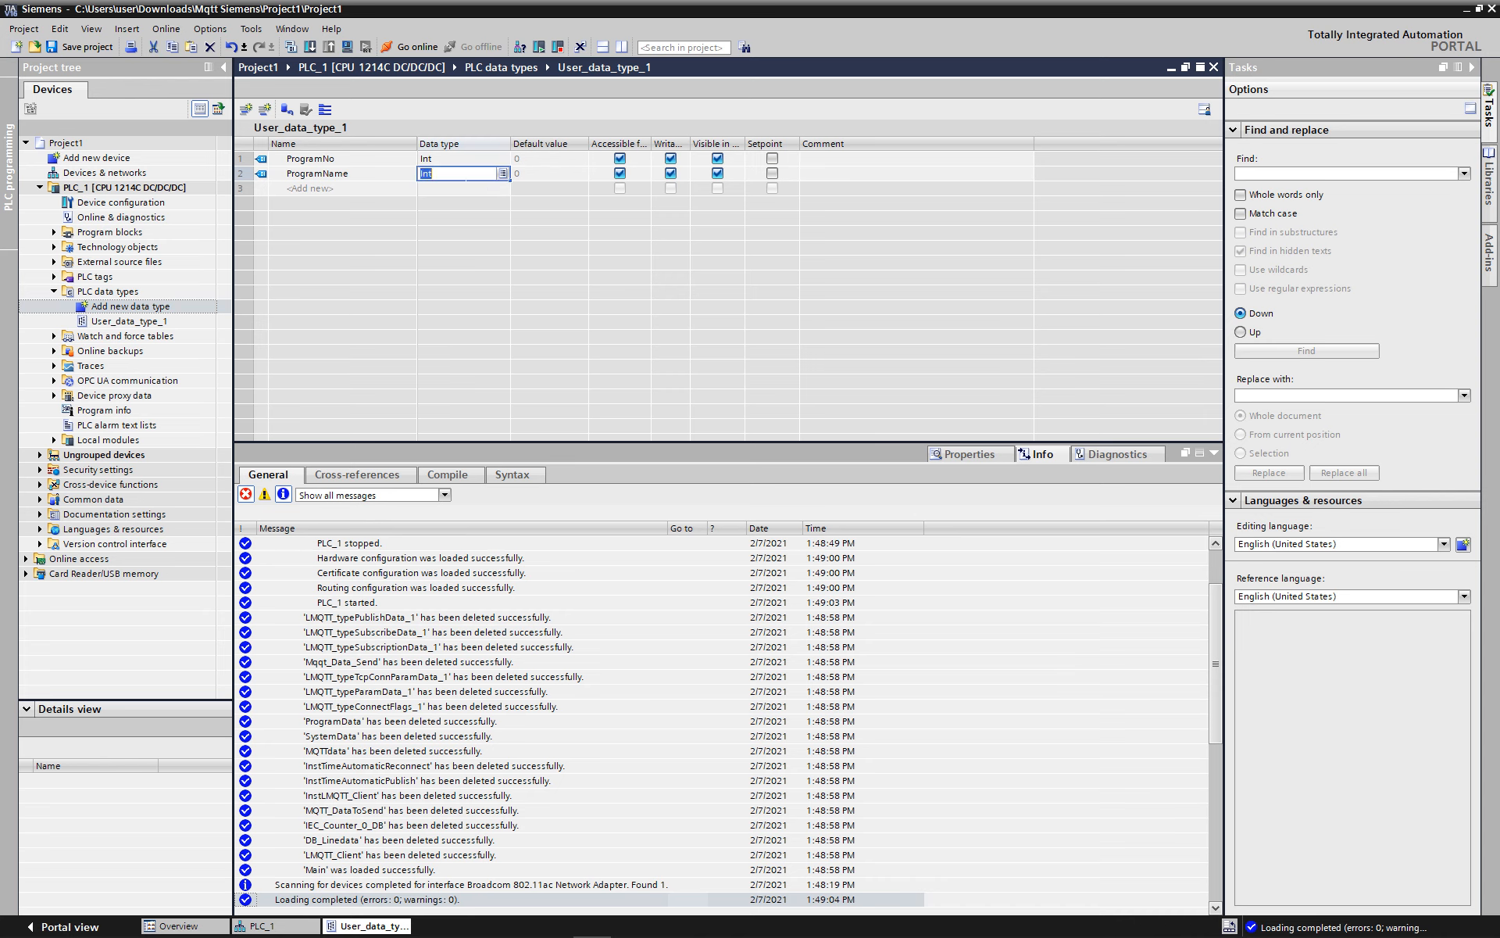
{"action": "type", "text": "String"}
{"action": "key", "text": "Return"}
{"action": "left_click", "coordinate": [466, 184]}
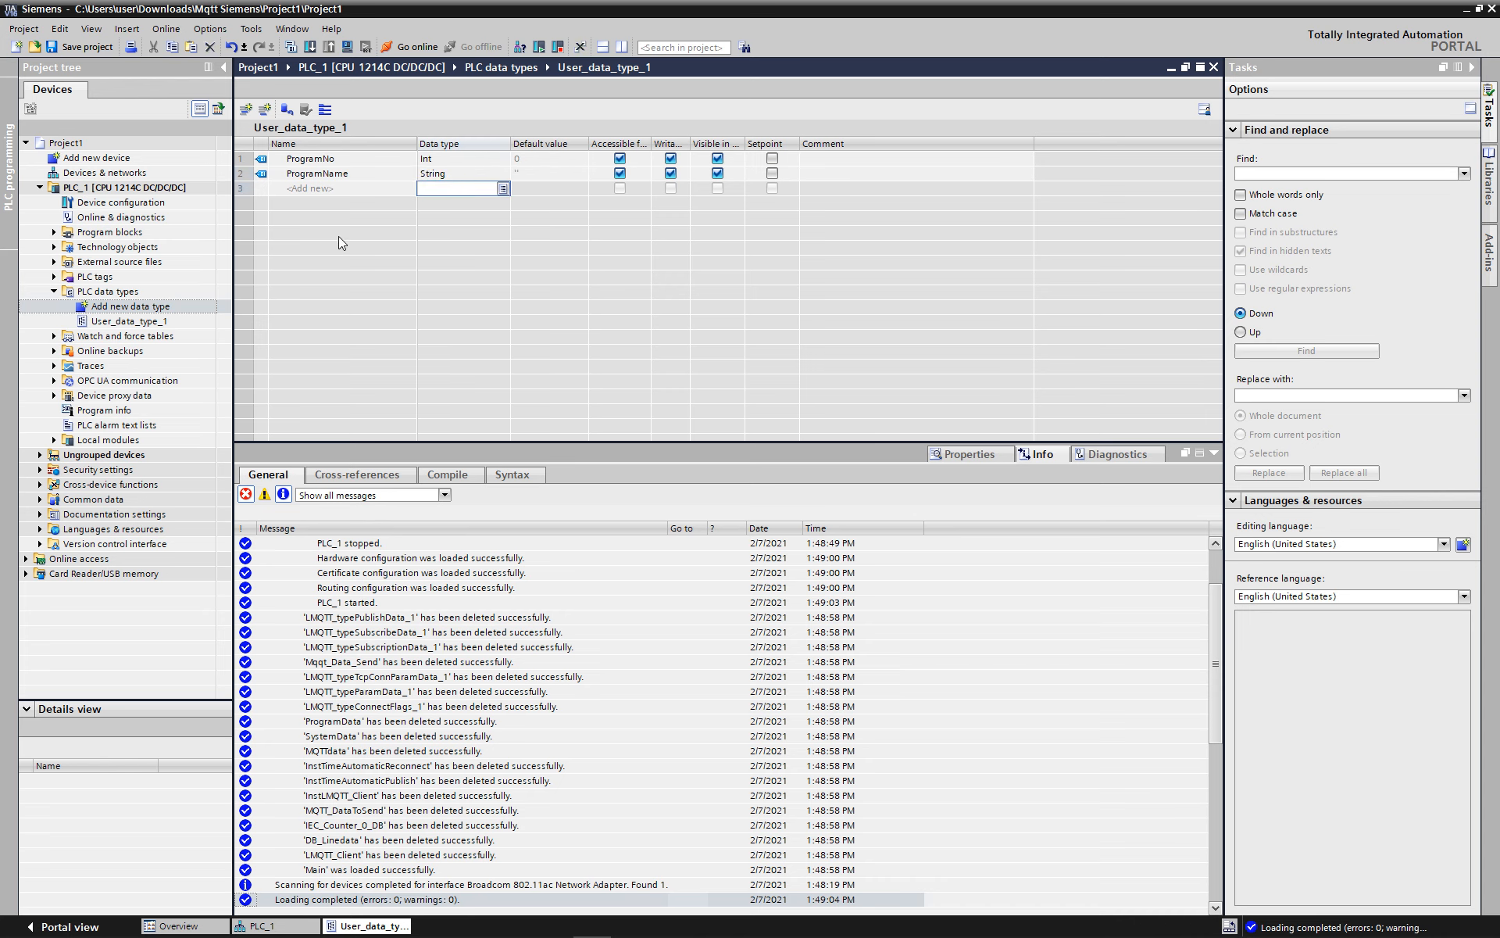
Step: Rename the PLC data type User_data_type_1 to ProgramData
{"action": "left_click", "coordinate": [135, 322]}
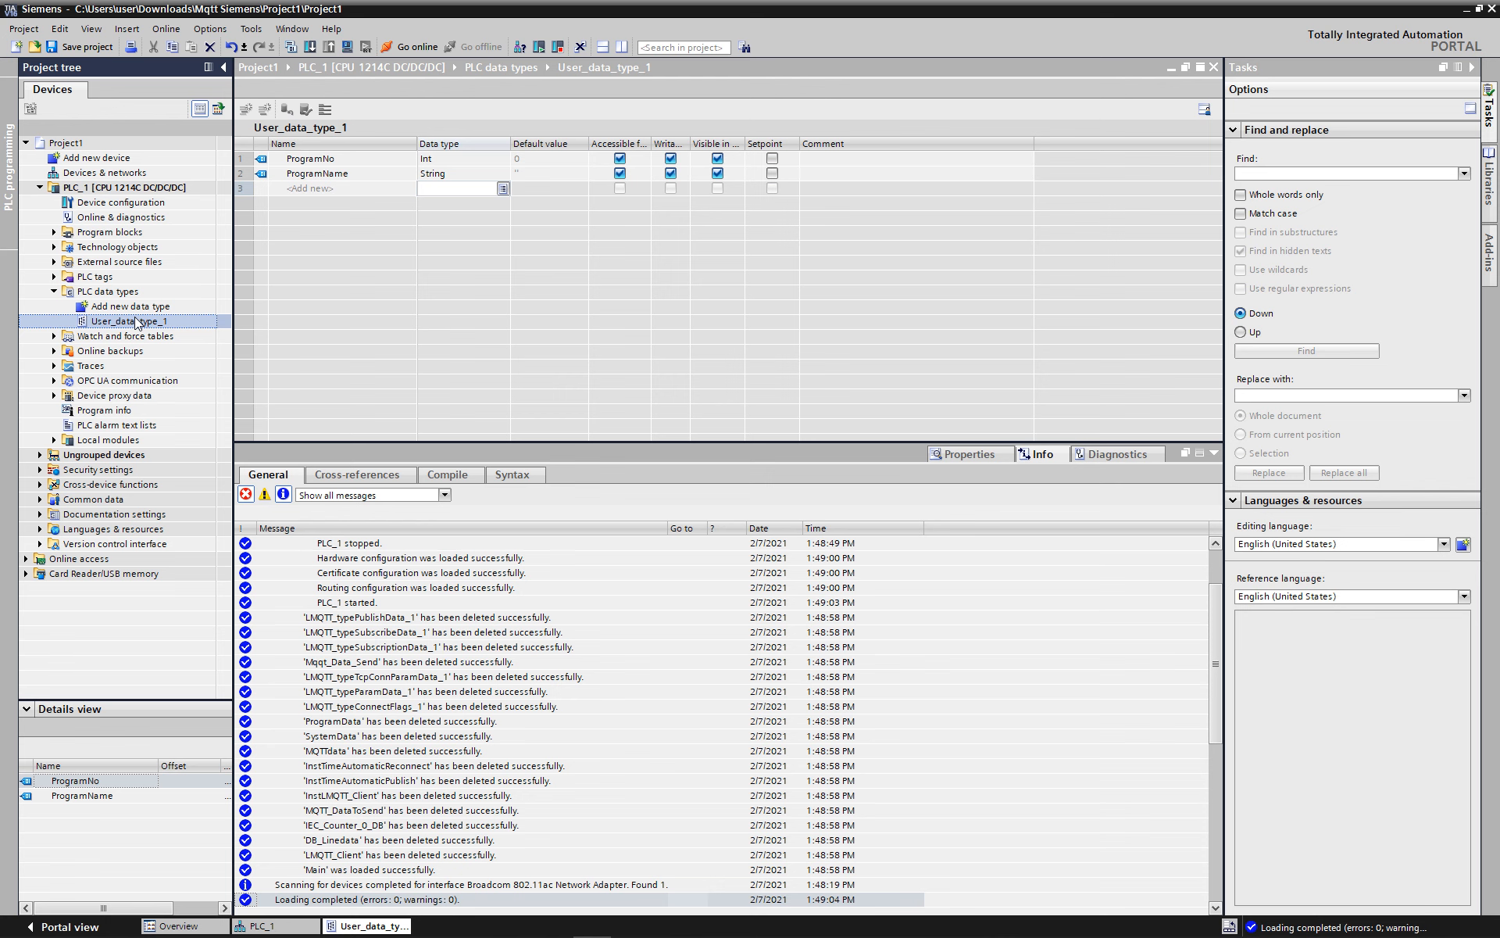
{"action": "right_click", "coordinate": [136, 322]}
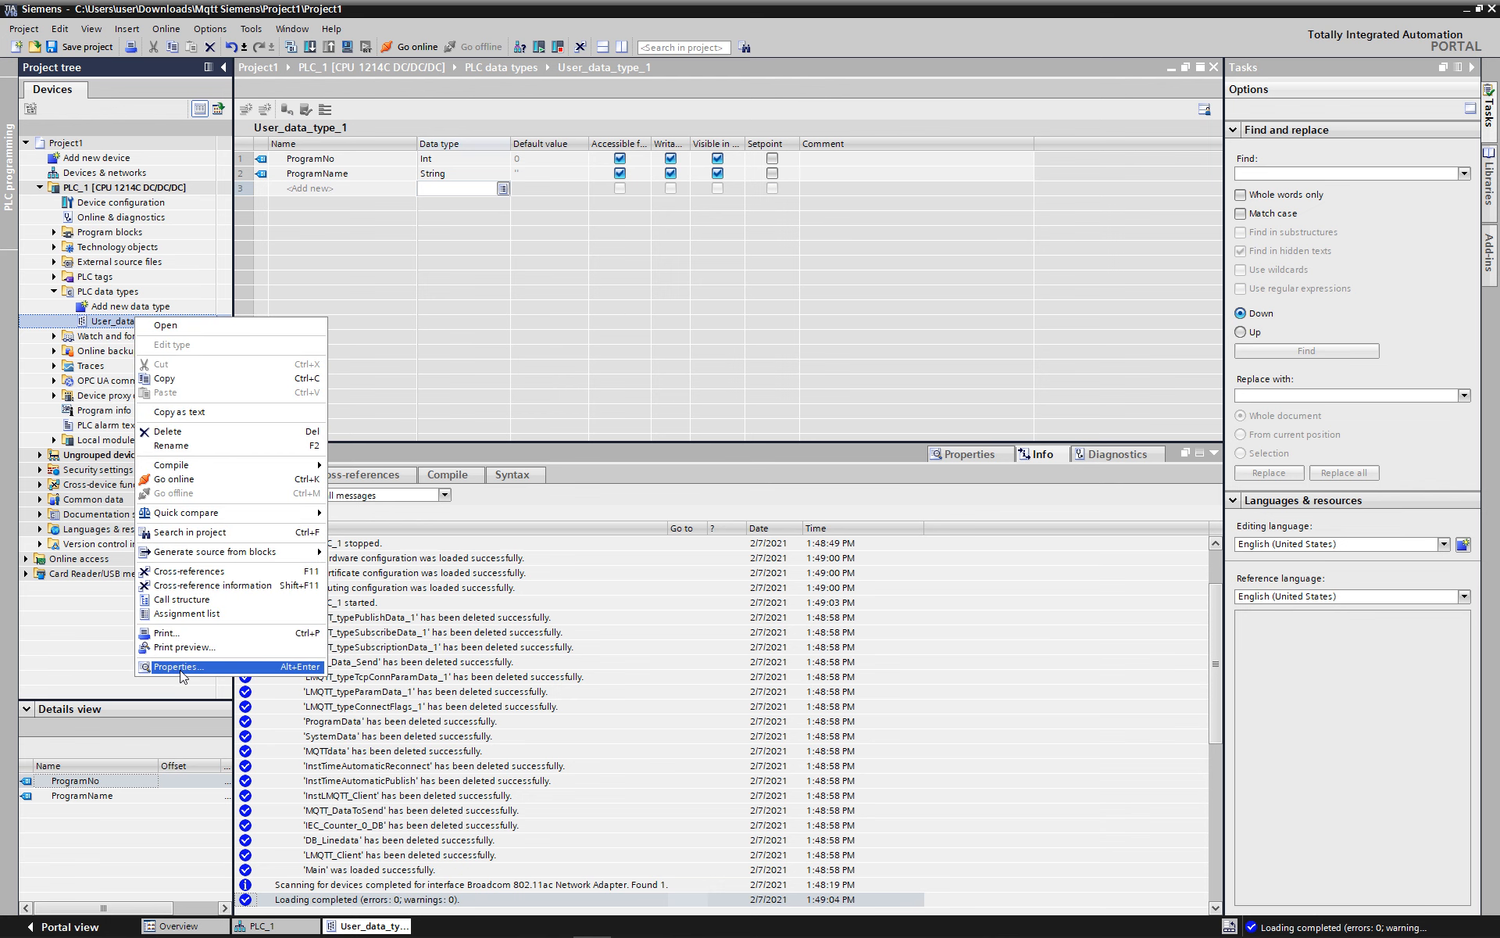
{"action": "left_click", "coordinate": [200, 448]}
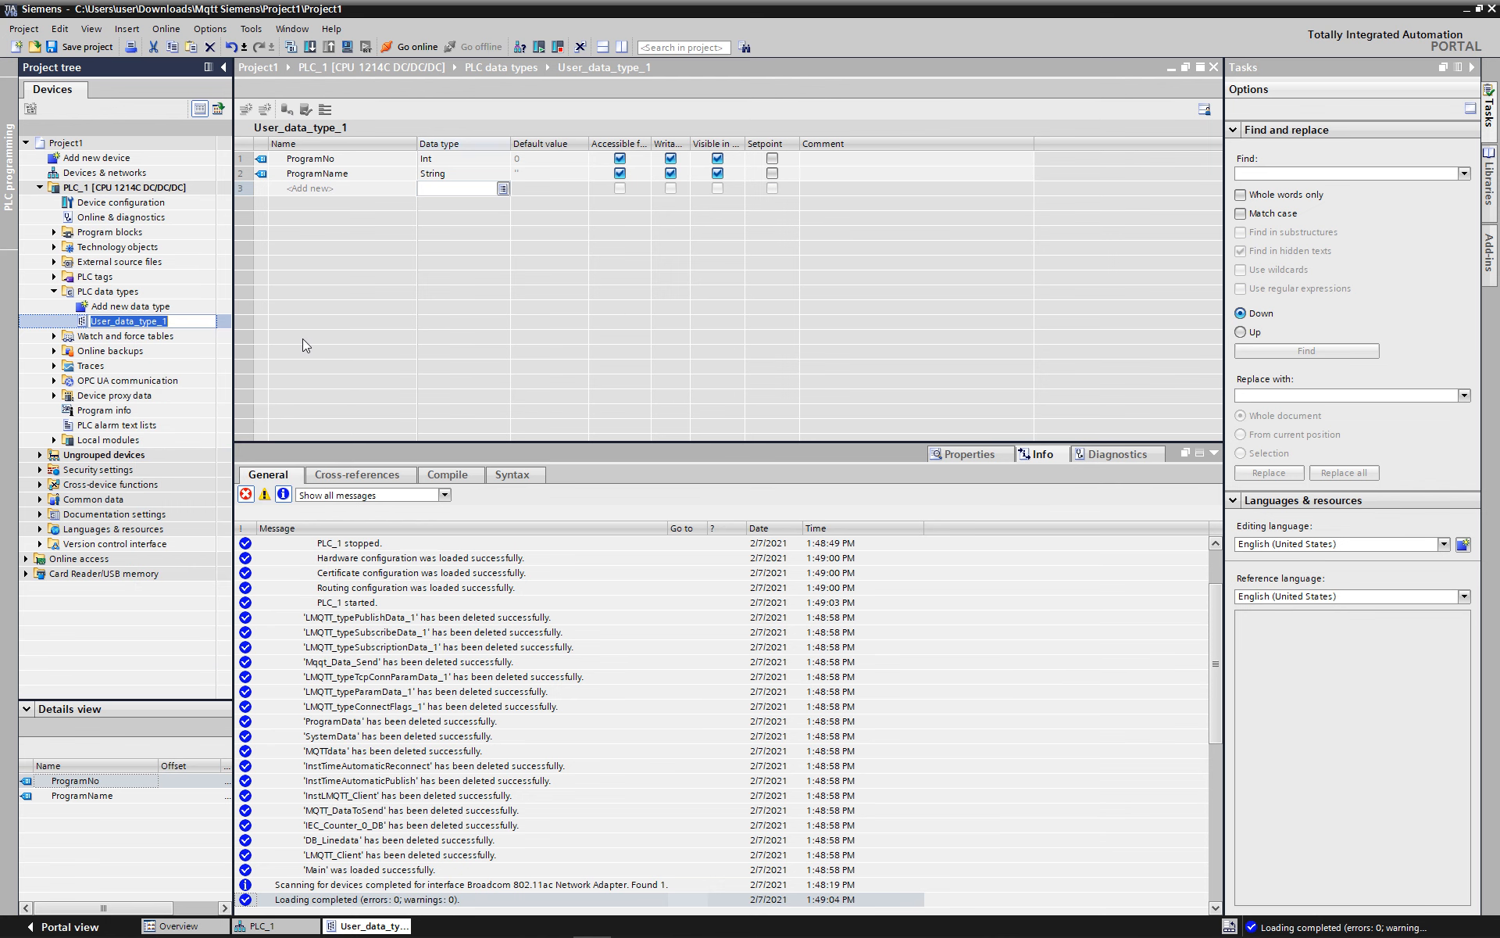
{"action": "type", "text": "ProgramData"}
{"action": "key", "text": "Return"}
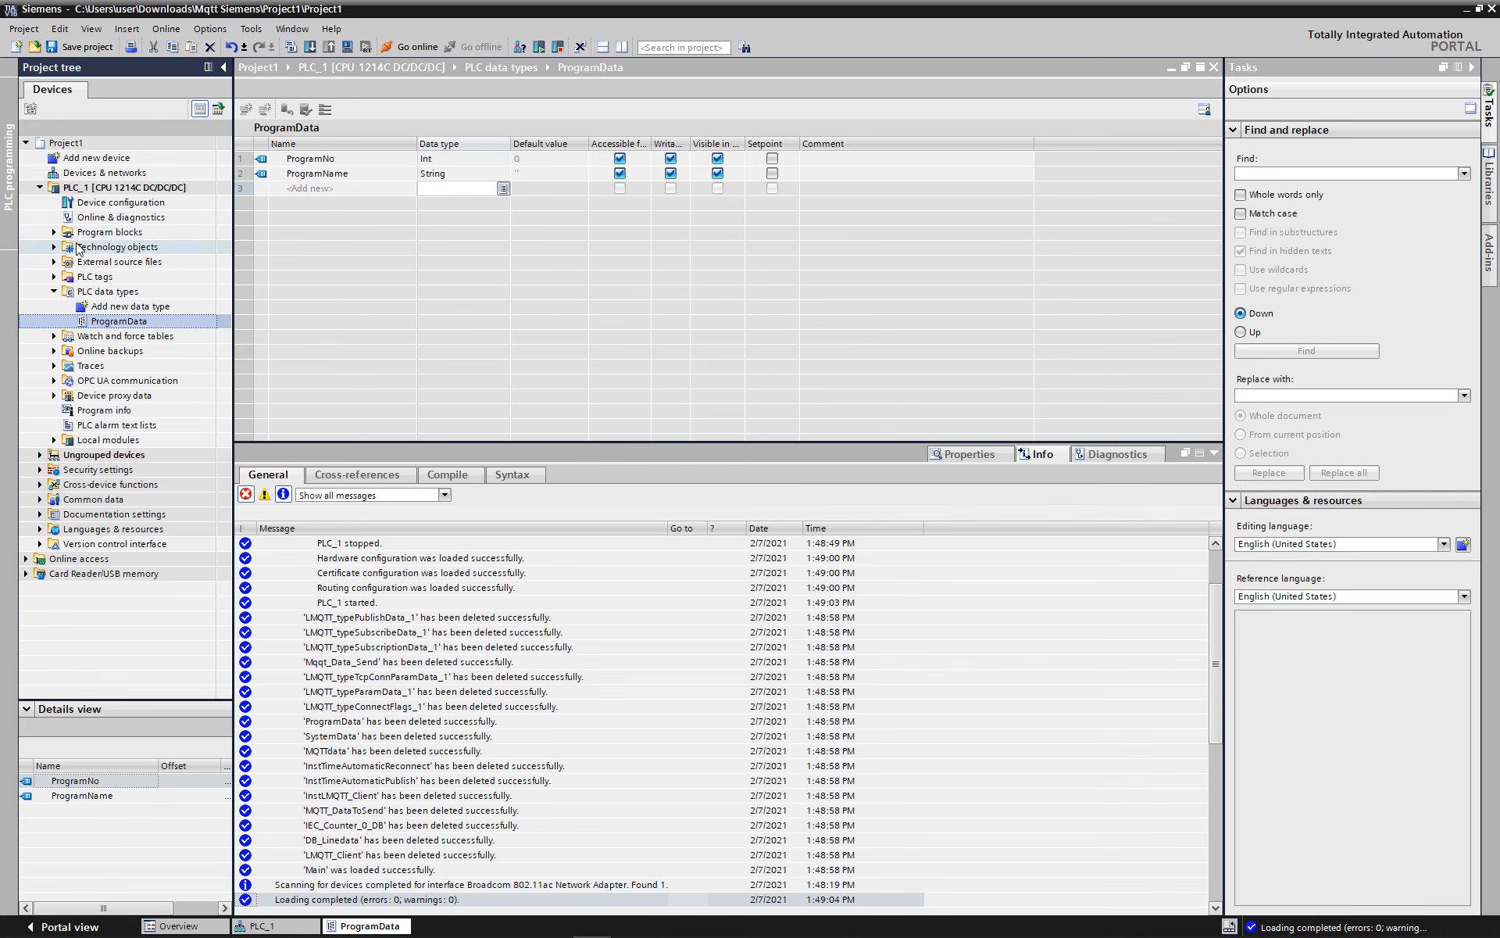
Step: Add a new global data block named Data to the program blocks of PLC_1
{"action": "left_click", "coordinate": [53, 232]}
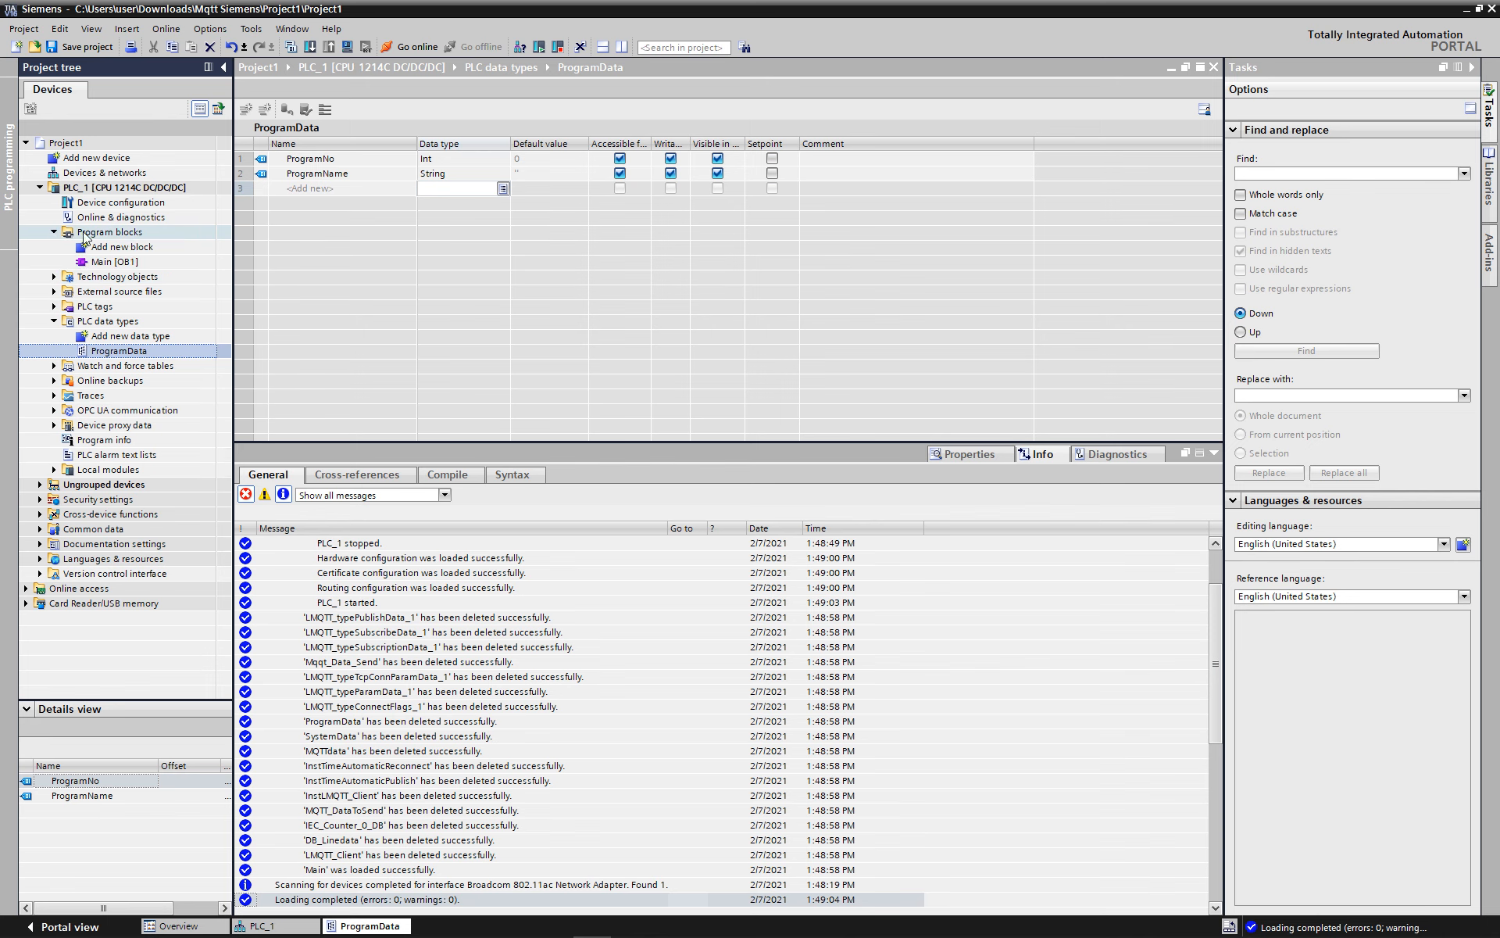
{"action": "double_click", "coordinate": [121, 248]}
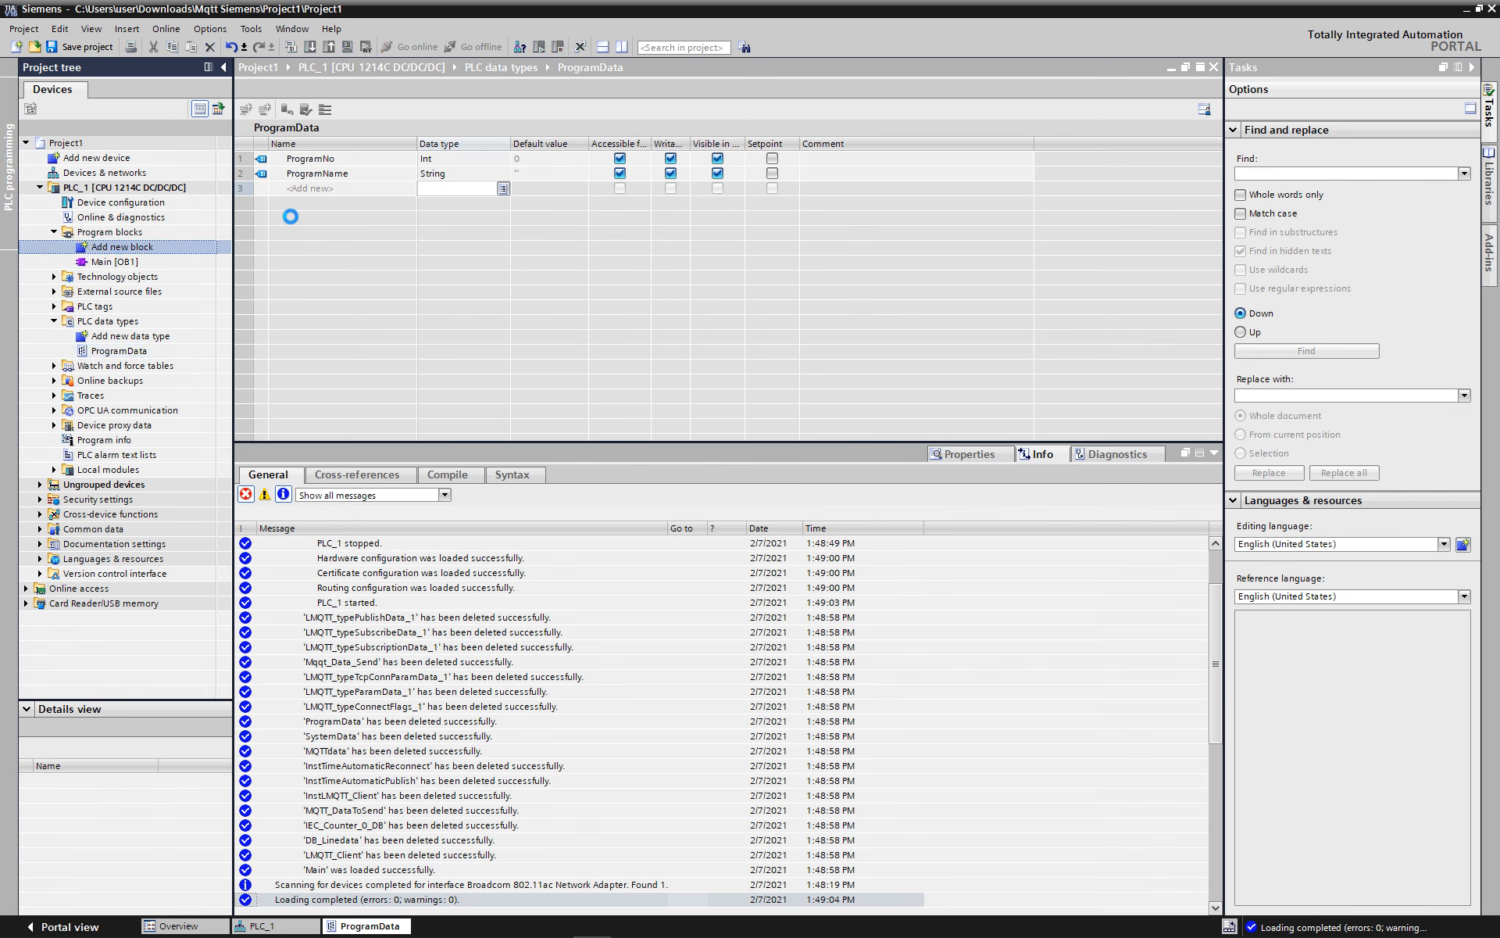
{"action": "left_click", "coordinate": [567, 282]}
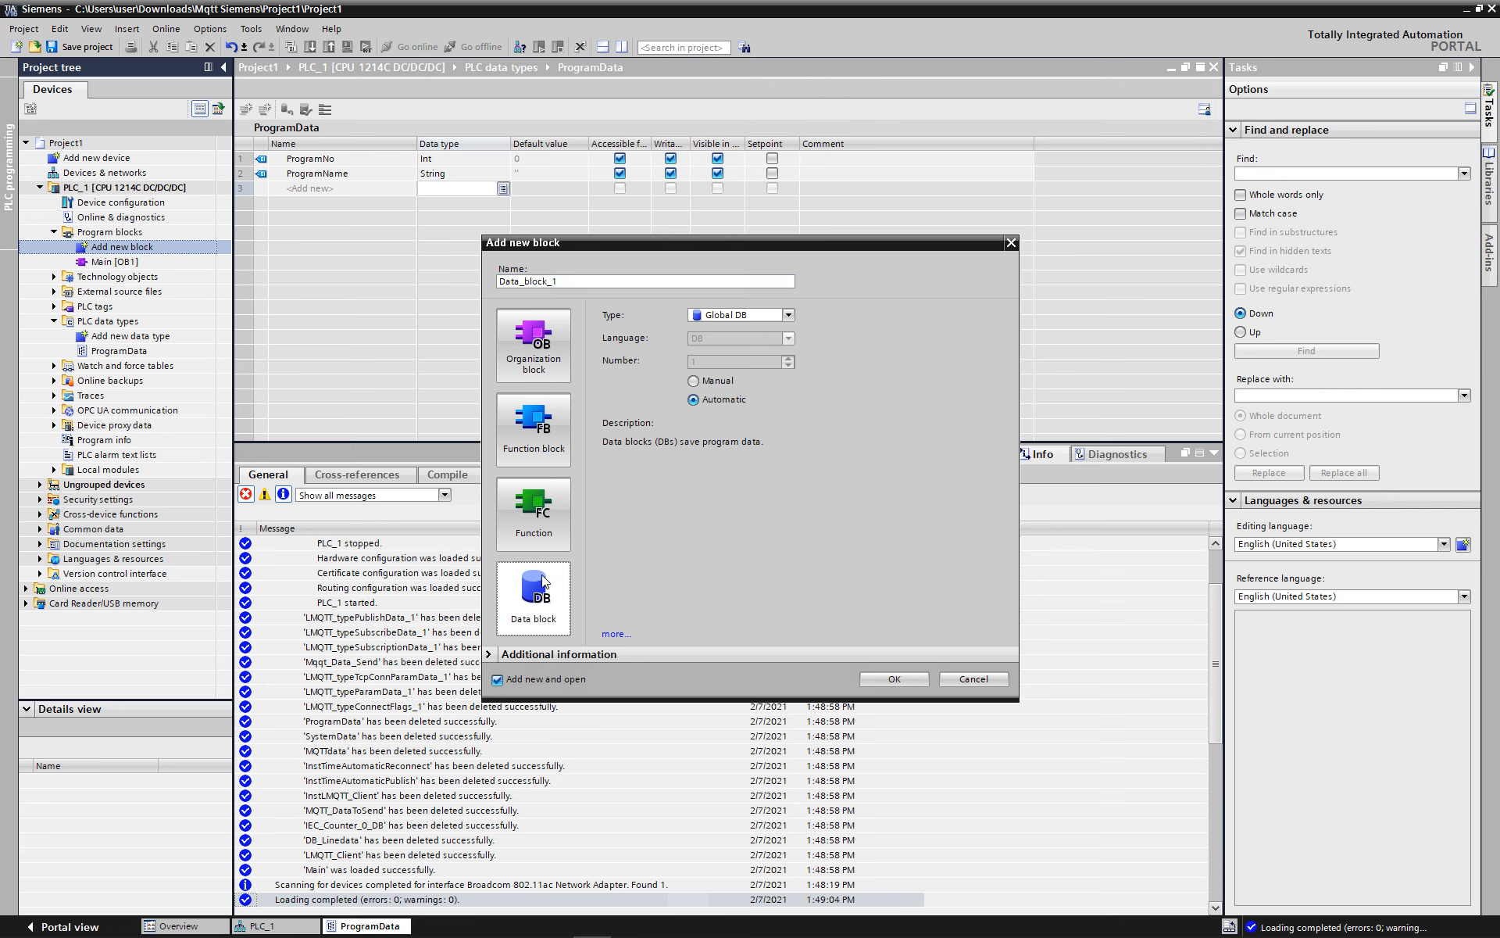
{"action": "double_click", "coordinate": [566, 282]}
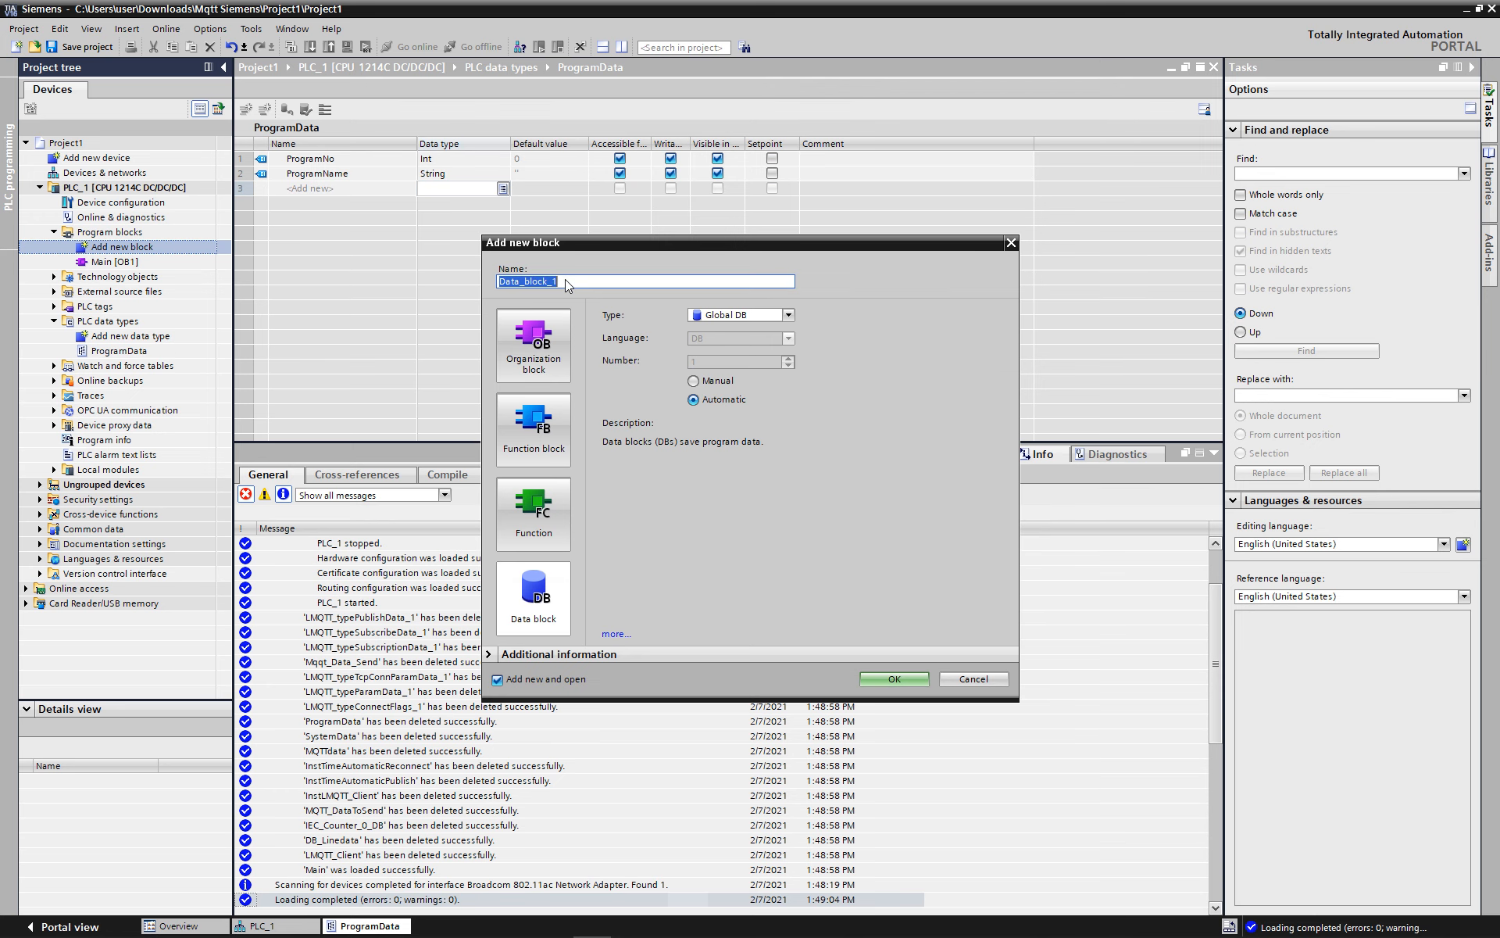
{"action": "type", "text": "Data"}
{"action": "key", "text": "Return"}
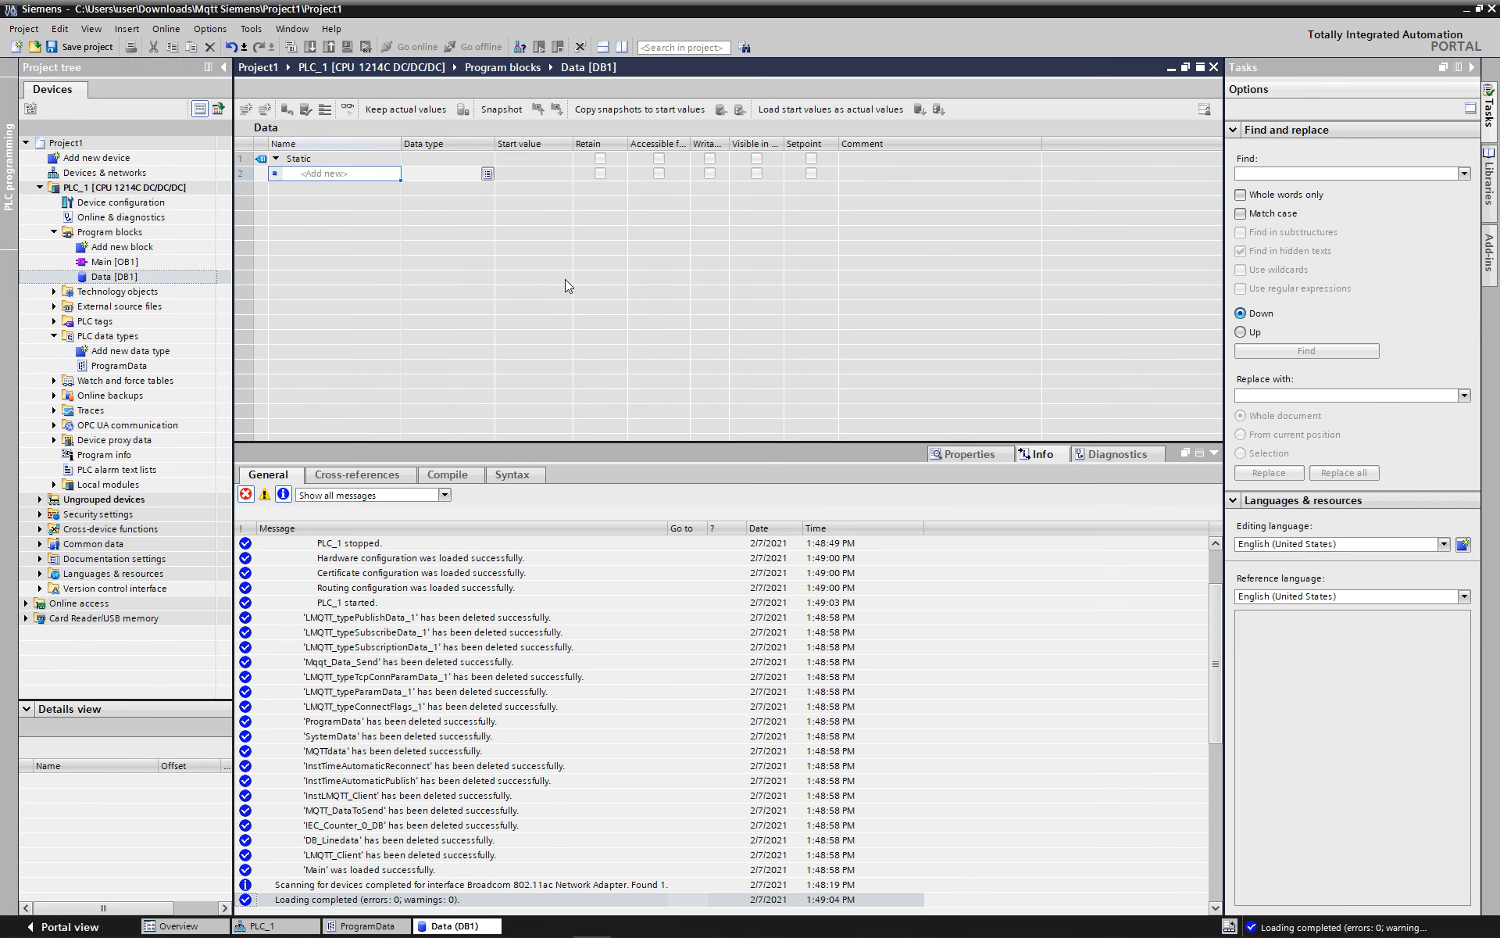
Step: Add an element named Current with data type "ProgramData" to the Data block and save the project
{"action": "left_click", "coordinate": [331, 174]}
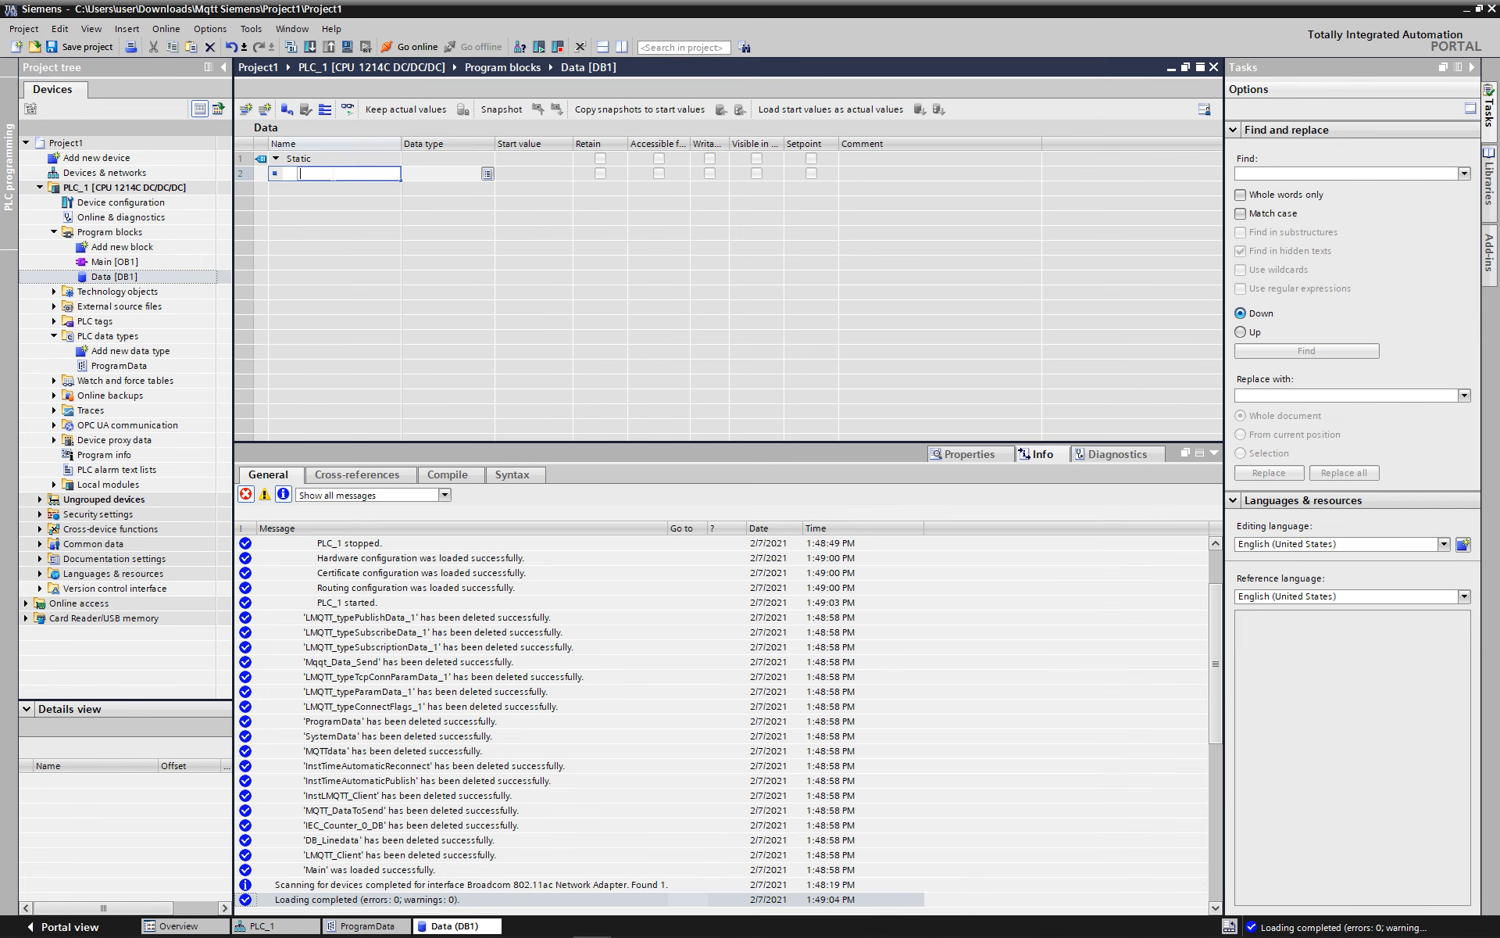
{"action": "type", "text": "Current"}
{"action": "left_click", "coordinate": [487, 175]}
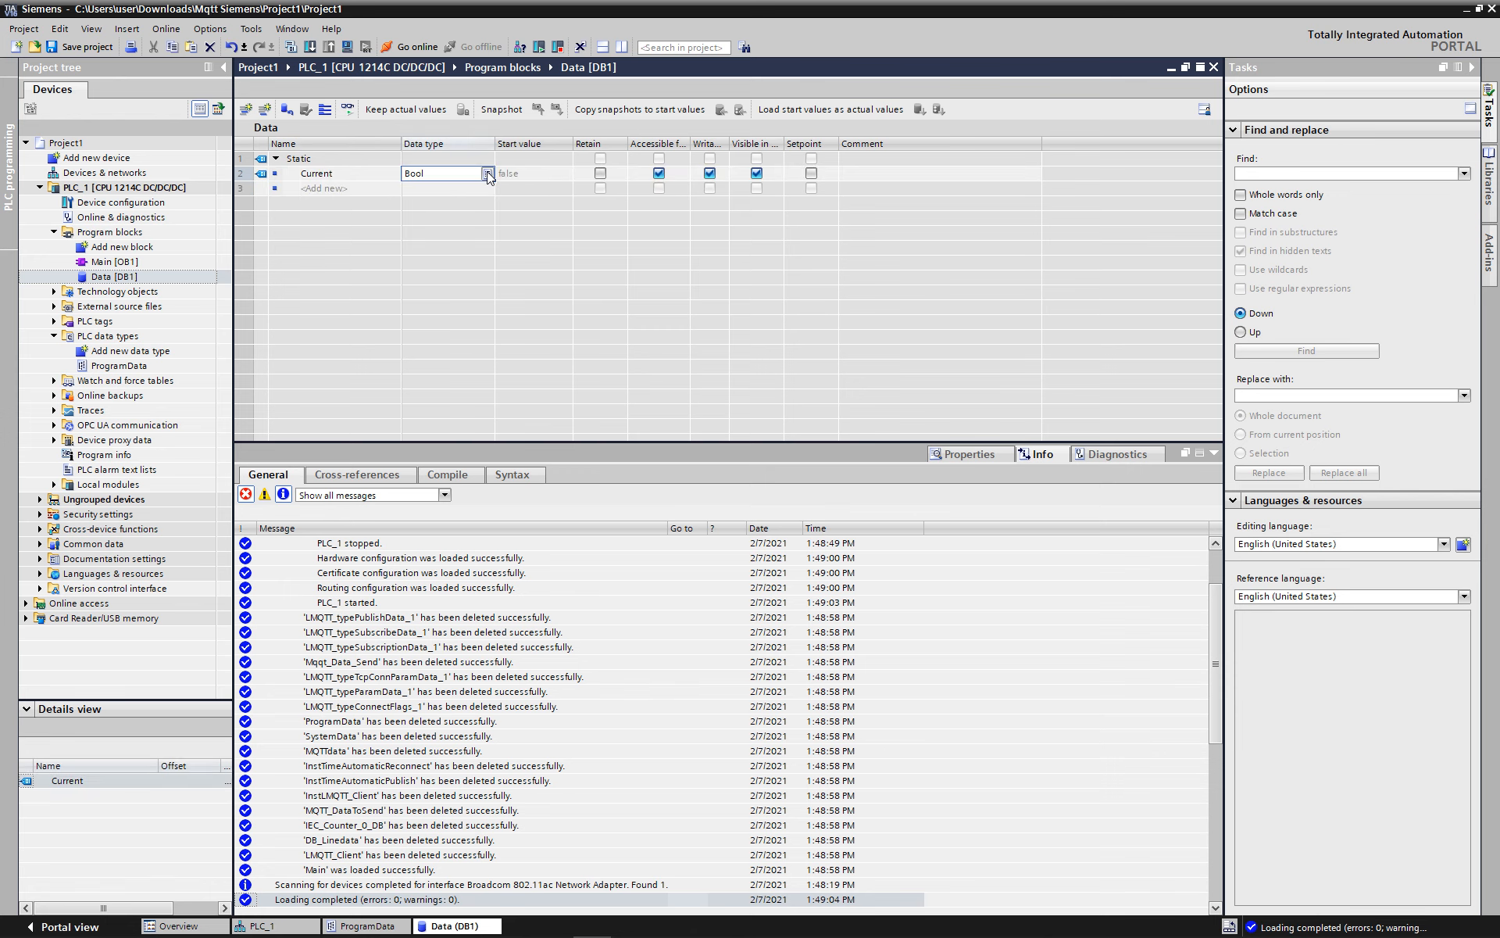
{"action": "left_click", "coordinate": [487, 173]}
{"action": "scroll", "coordinate": [466, 269], "scroll_direction": "down", "scroll_amount": 5}
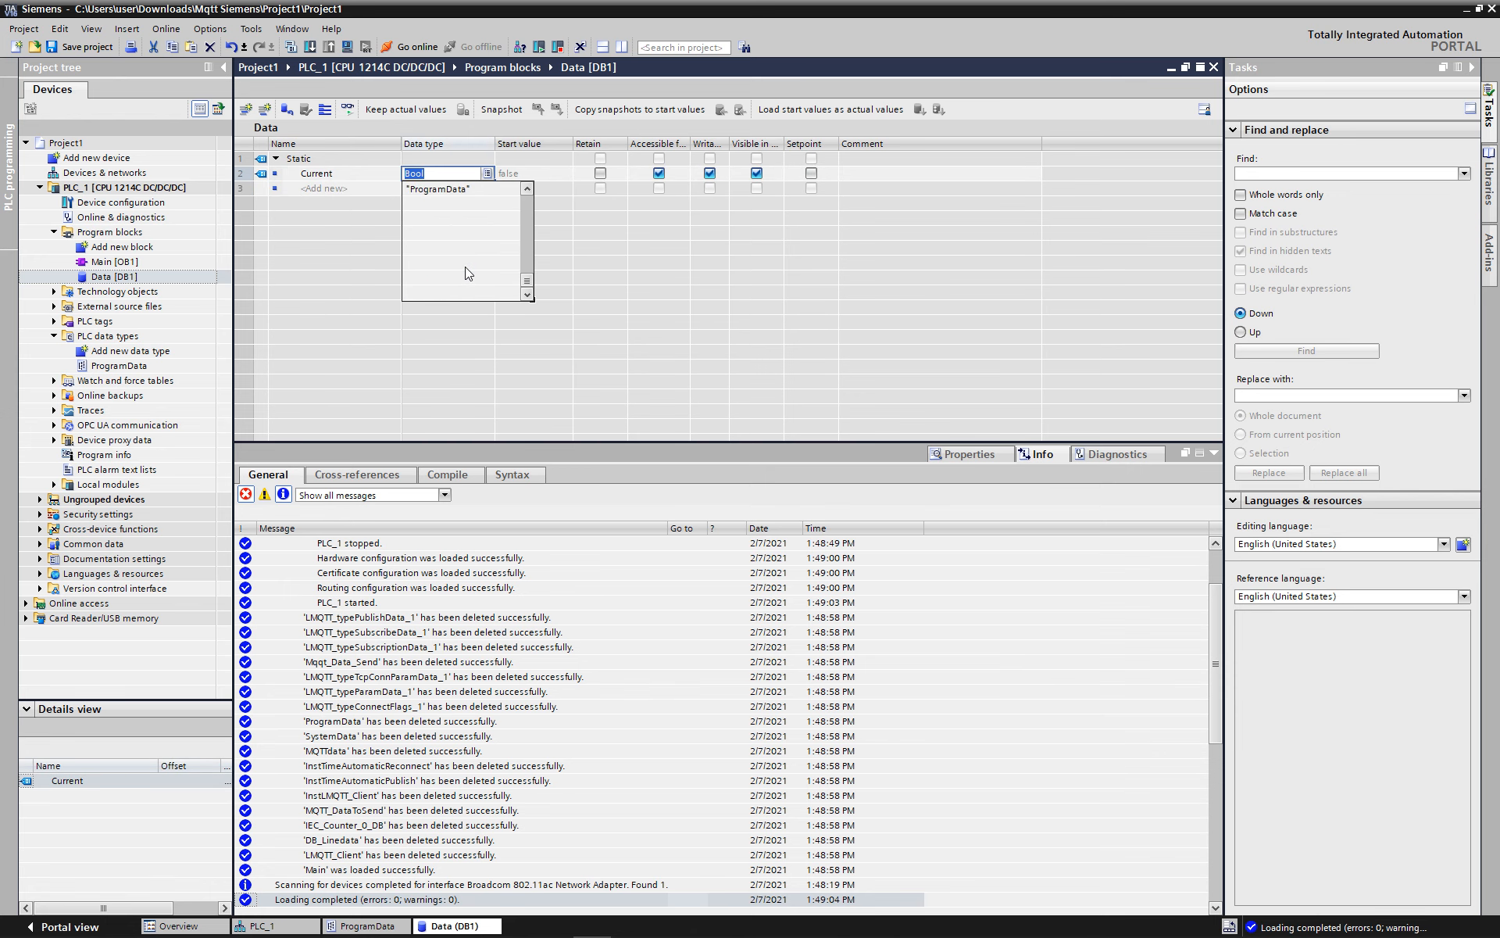
{"action": "scroll", "coordinate": [466, 265], "scroll_direction": "up", "scroll_amount": 3}
{"action": "left_click", "coordinate": [447, 280]}
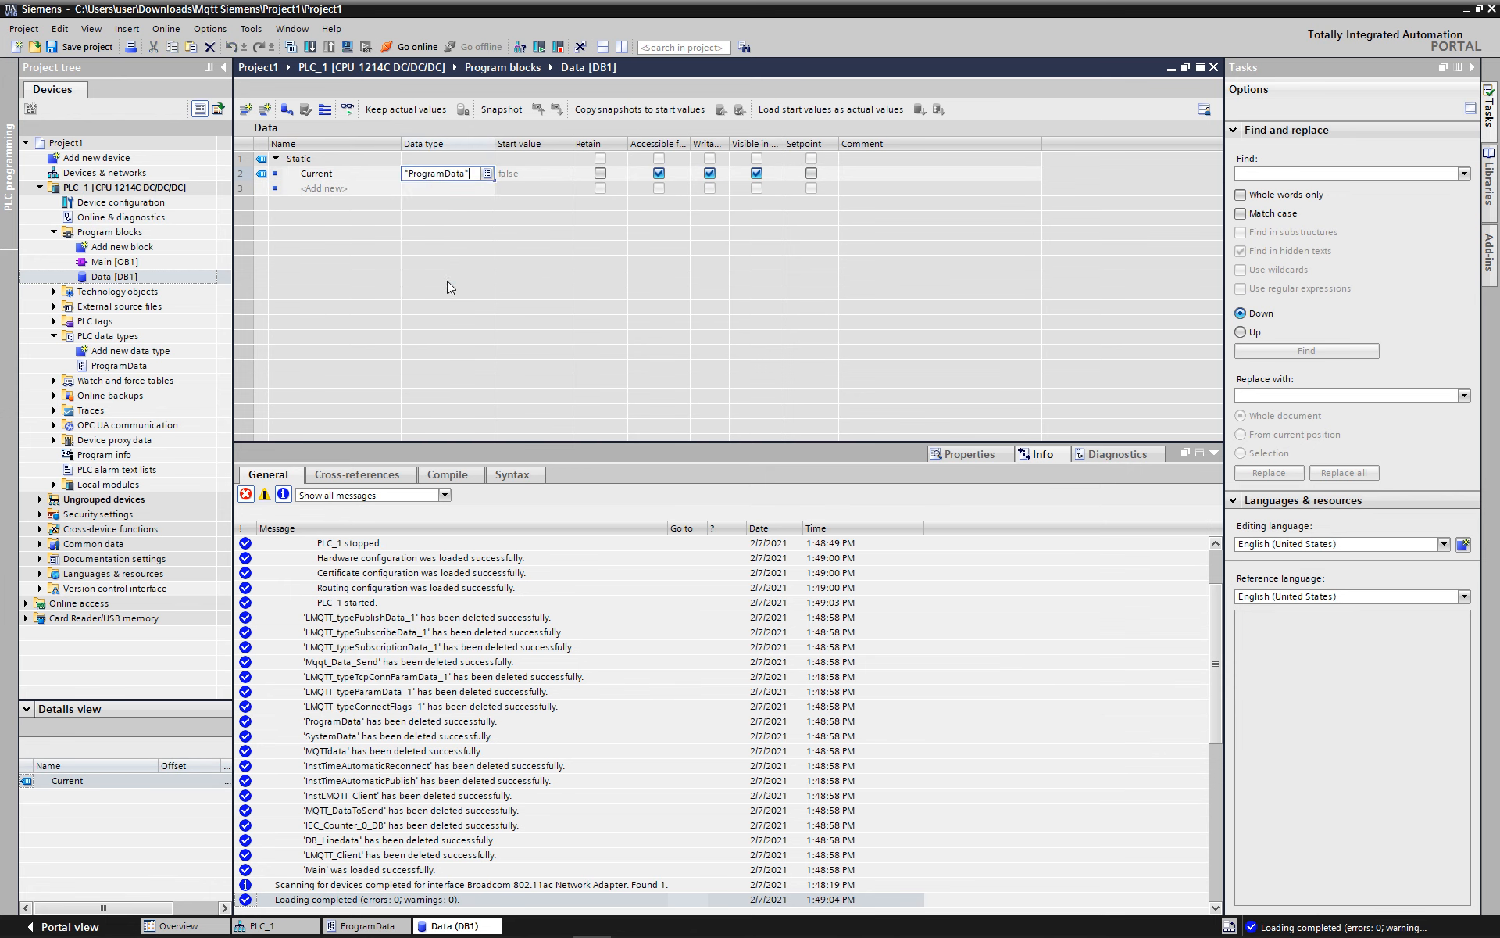
{"action": "left_click", "coordinate": [290, 173]}
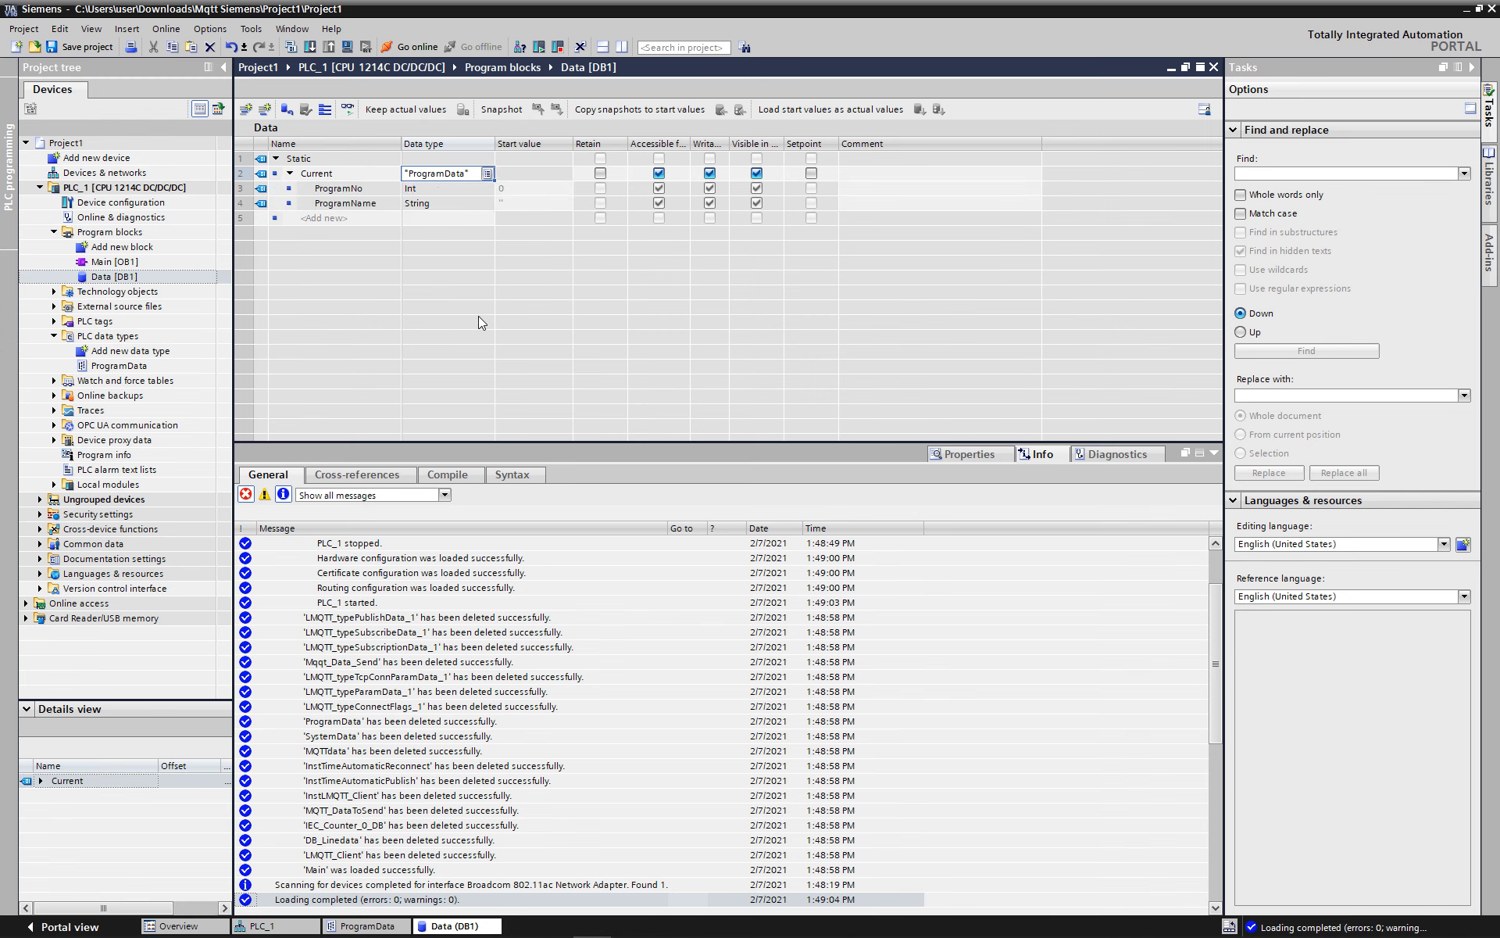
{"action": "left_click", "coordinate": [78, 48]}
Step: Add a new OPC UA server interface of type Interface named PLC_1_Data under OPC UA communication
{"action": "left_click", "coordinate": [49, 429]}
{"action": "left_click", "coordinate": [53, 425]}
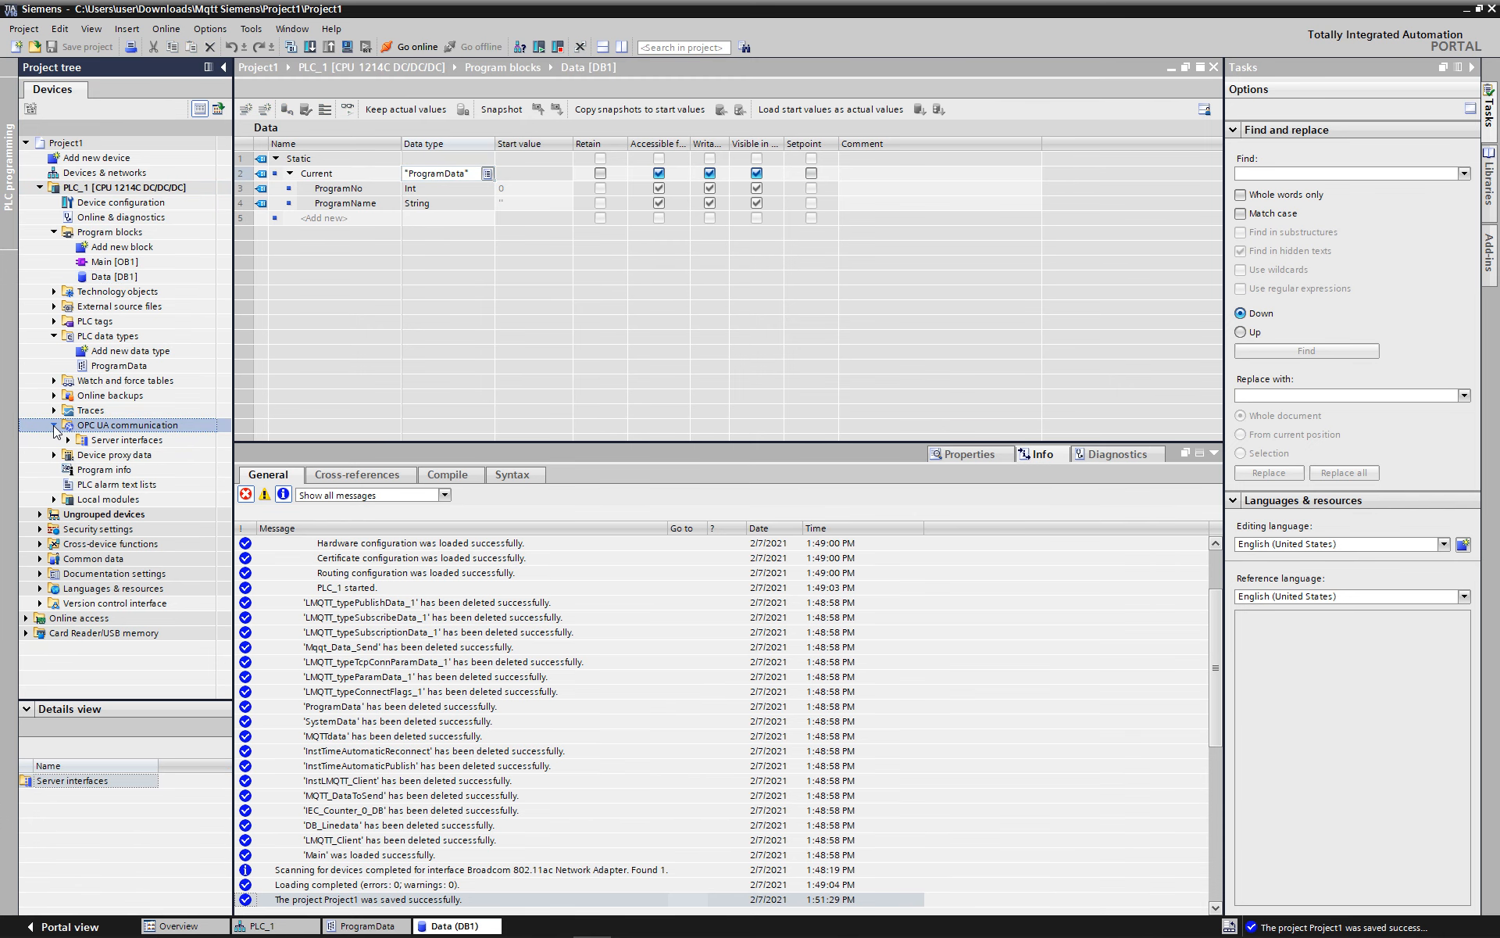
{"action": "left_click", "coordinate": [69, 440]}
{"action": "double_click", "coordinate": [157, 455]}
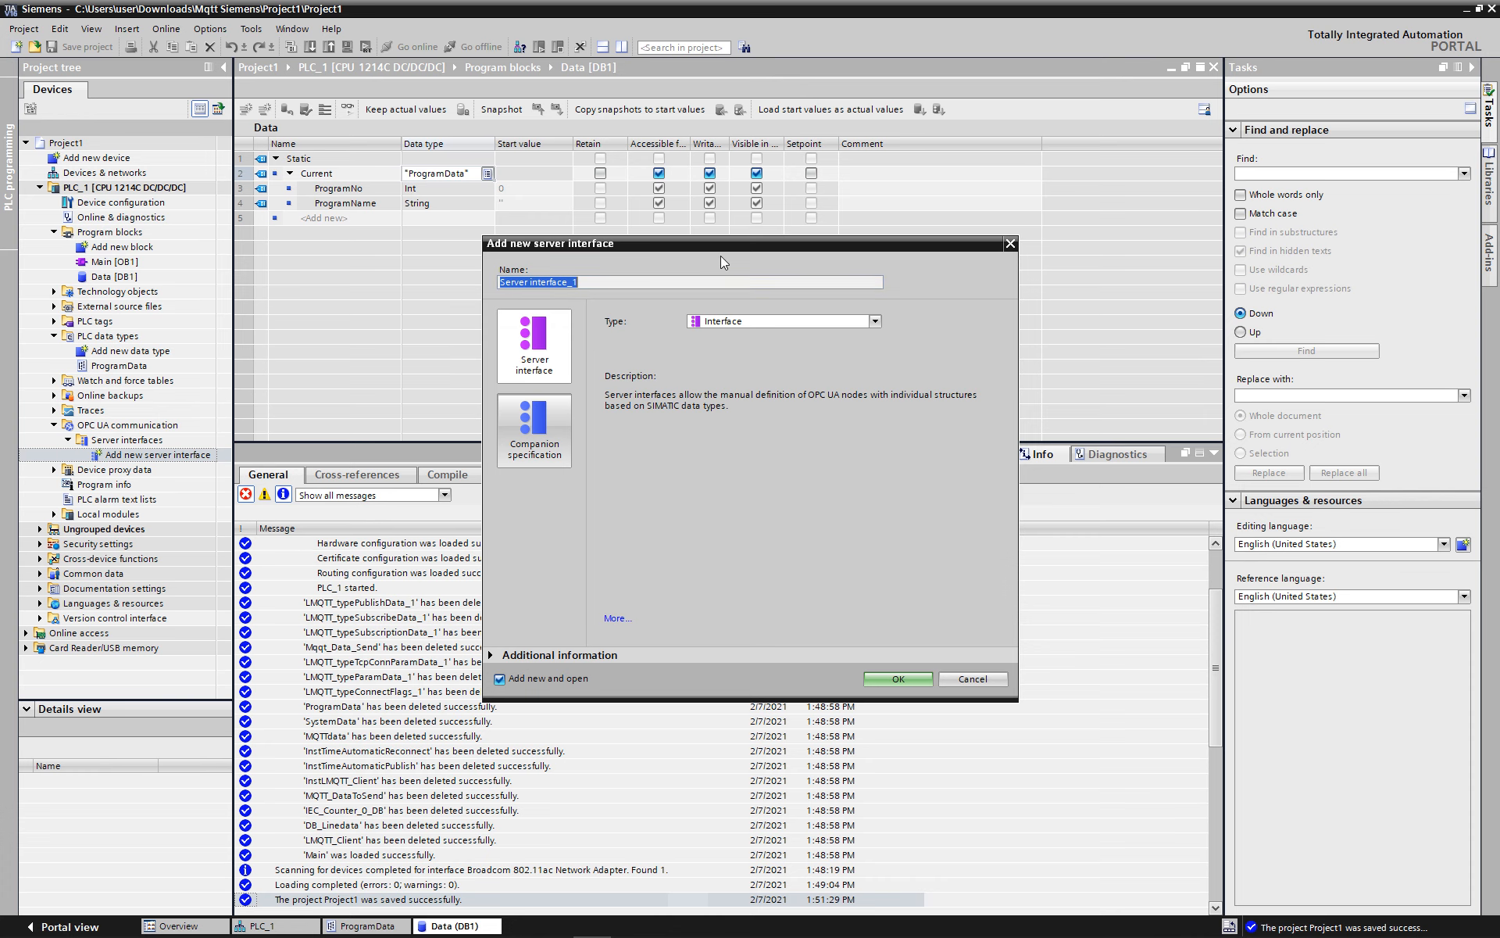
{"action": "type", "text": "PLC_1_Data"}
{"action": "left_click", "coordinate": [898, 678]}
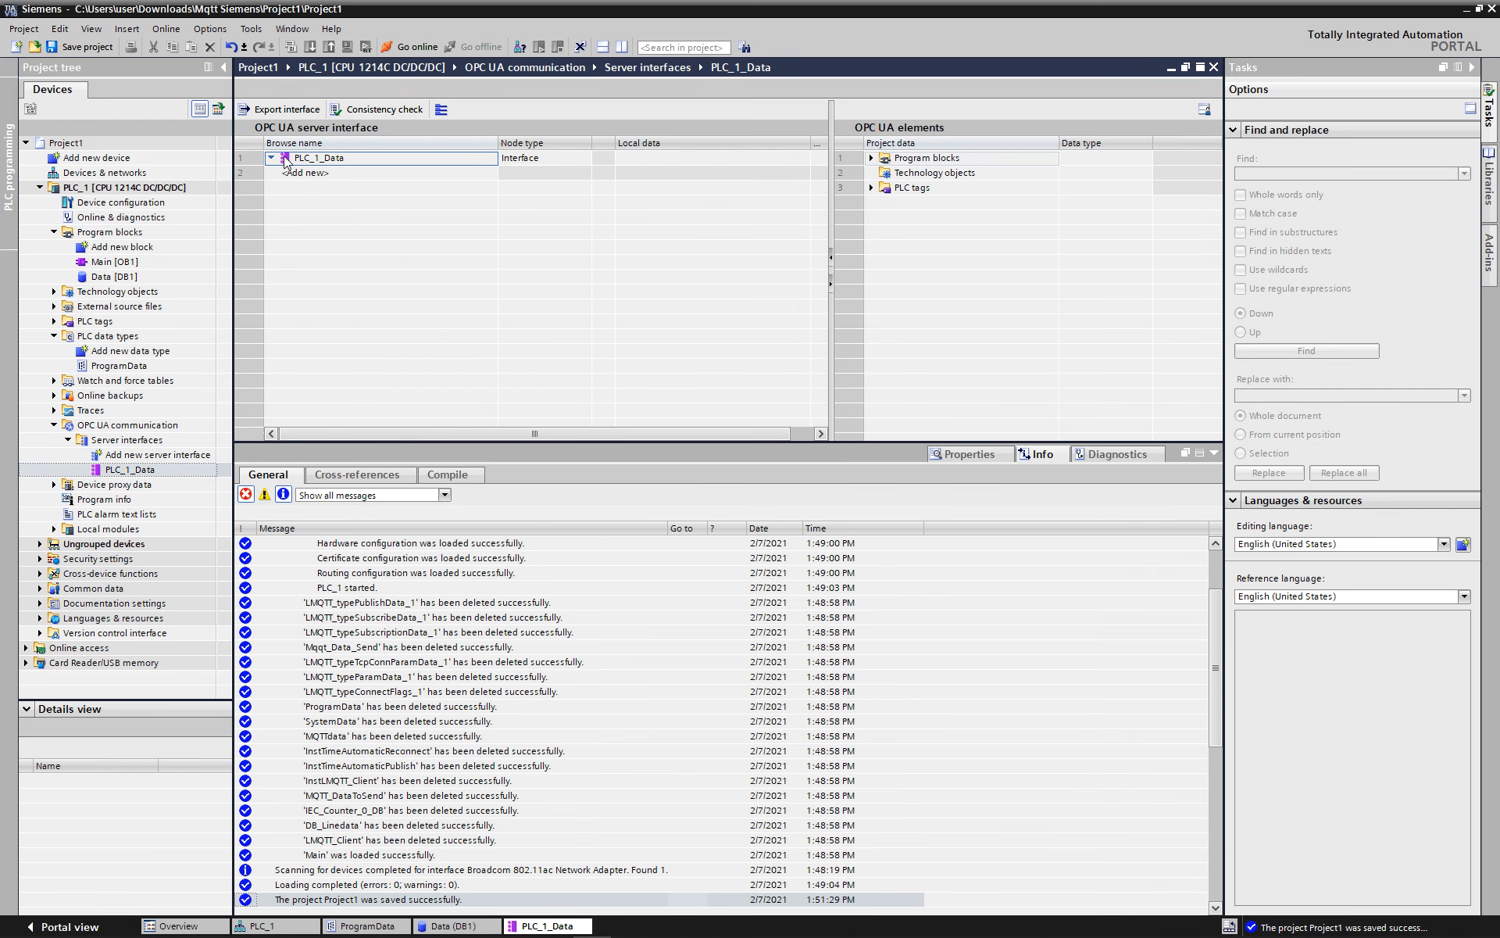
Step: Map the ProgramNo element of Current in the Data block into the PLC_1_Data server interface
{"action": "left_click", "coordinate": [874, 161]}
{"action": "left_click", "coordinate": [872, 158]}
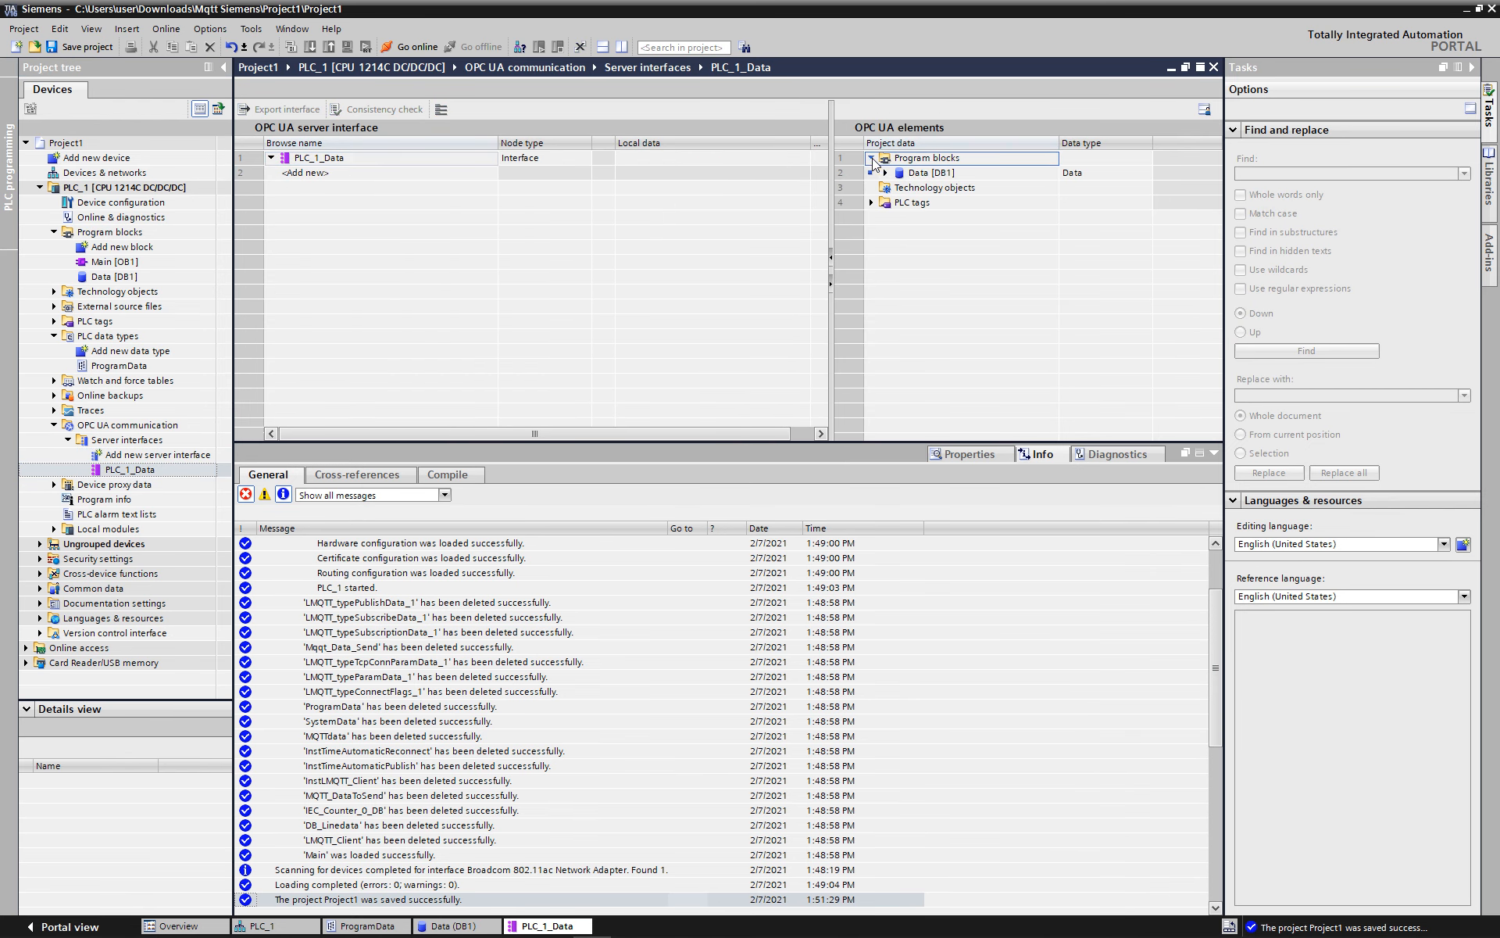
{"action": "left_click", "coordinate": [884, 174]}
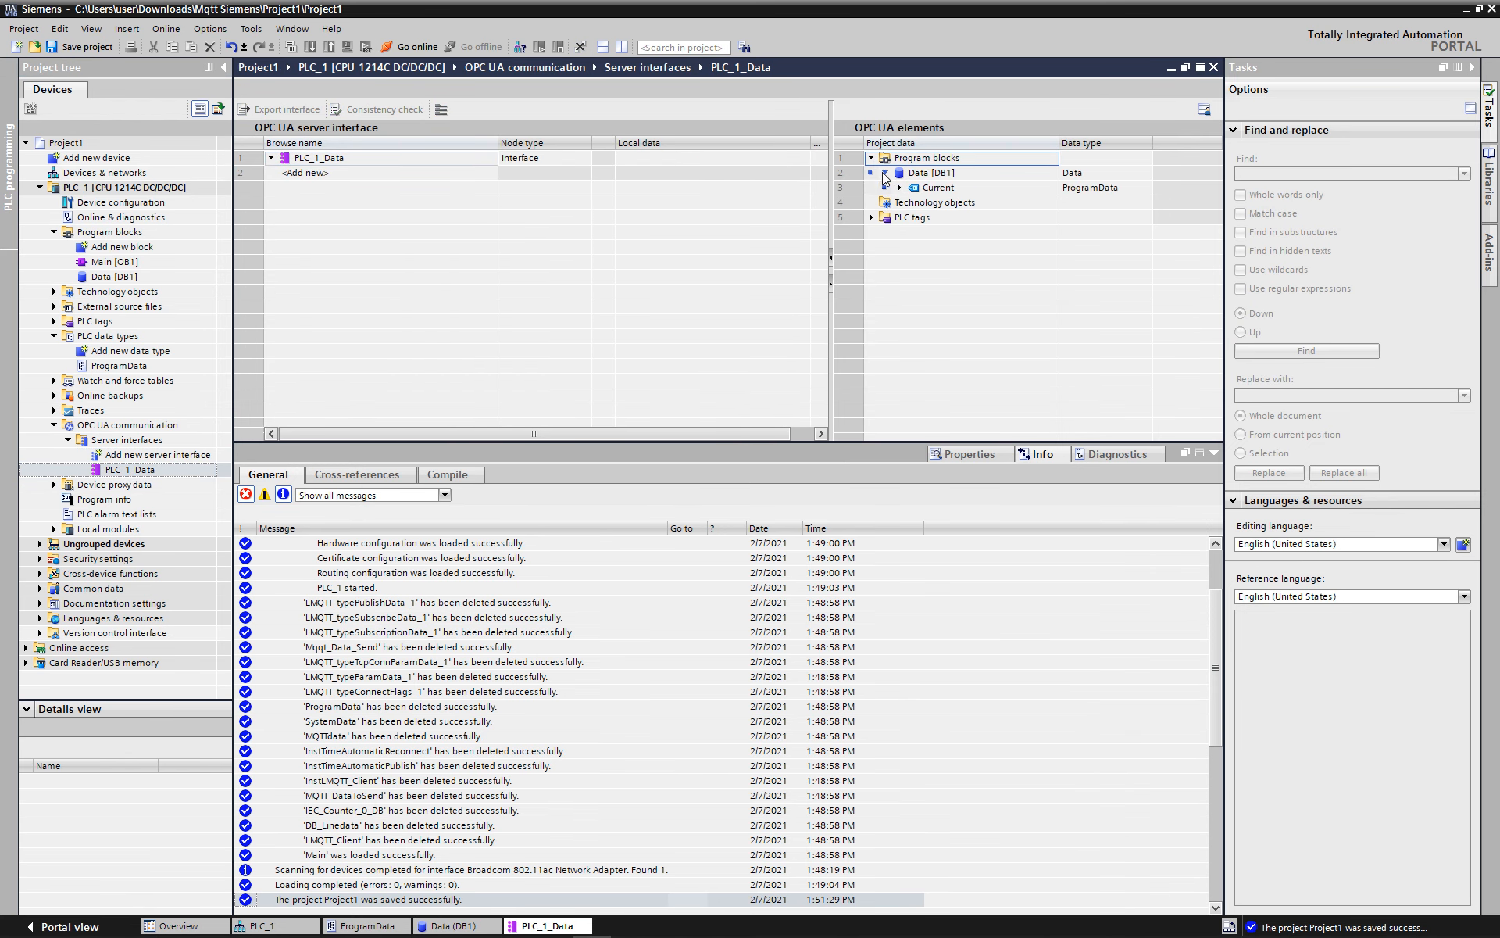
{"action": "left_click", "coordinate": [899, 188]}
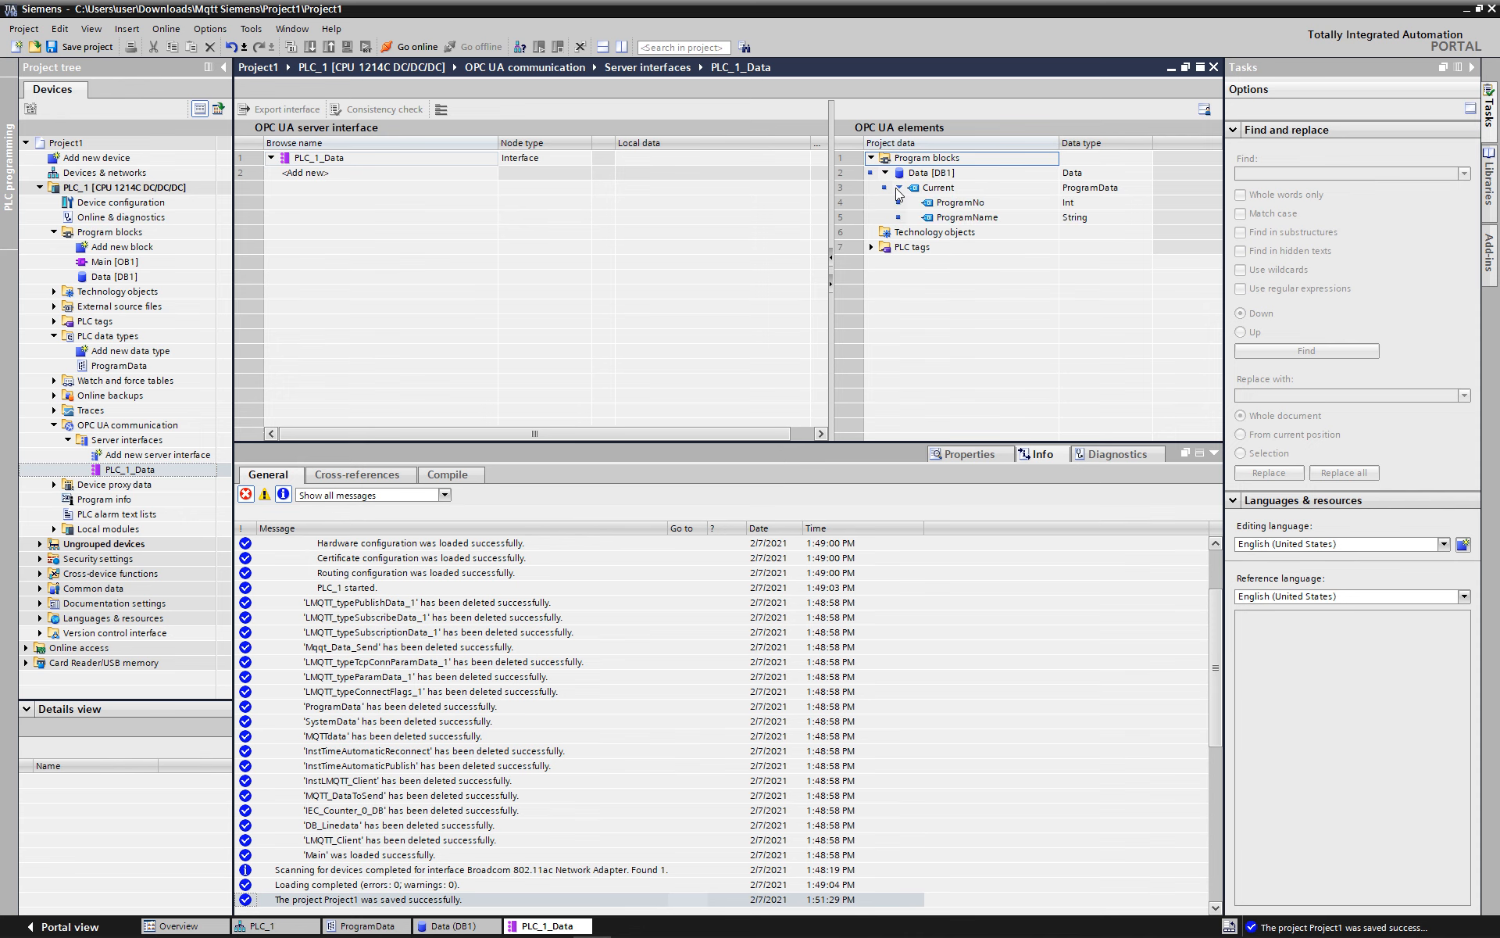
{"action": "left_click", "coordinate": [958, 206]}
{"action": "left_click_drag", "start_coordinate": [471, 184], "coordinate": [437, 170]}
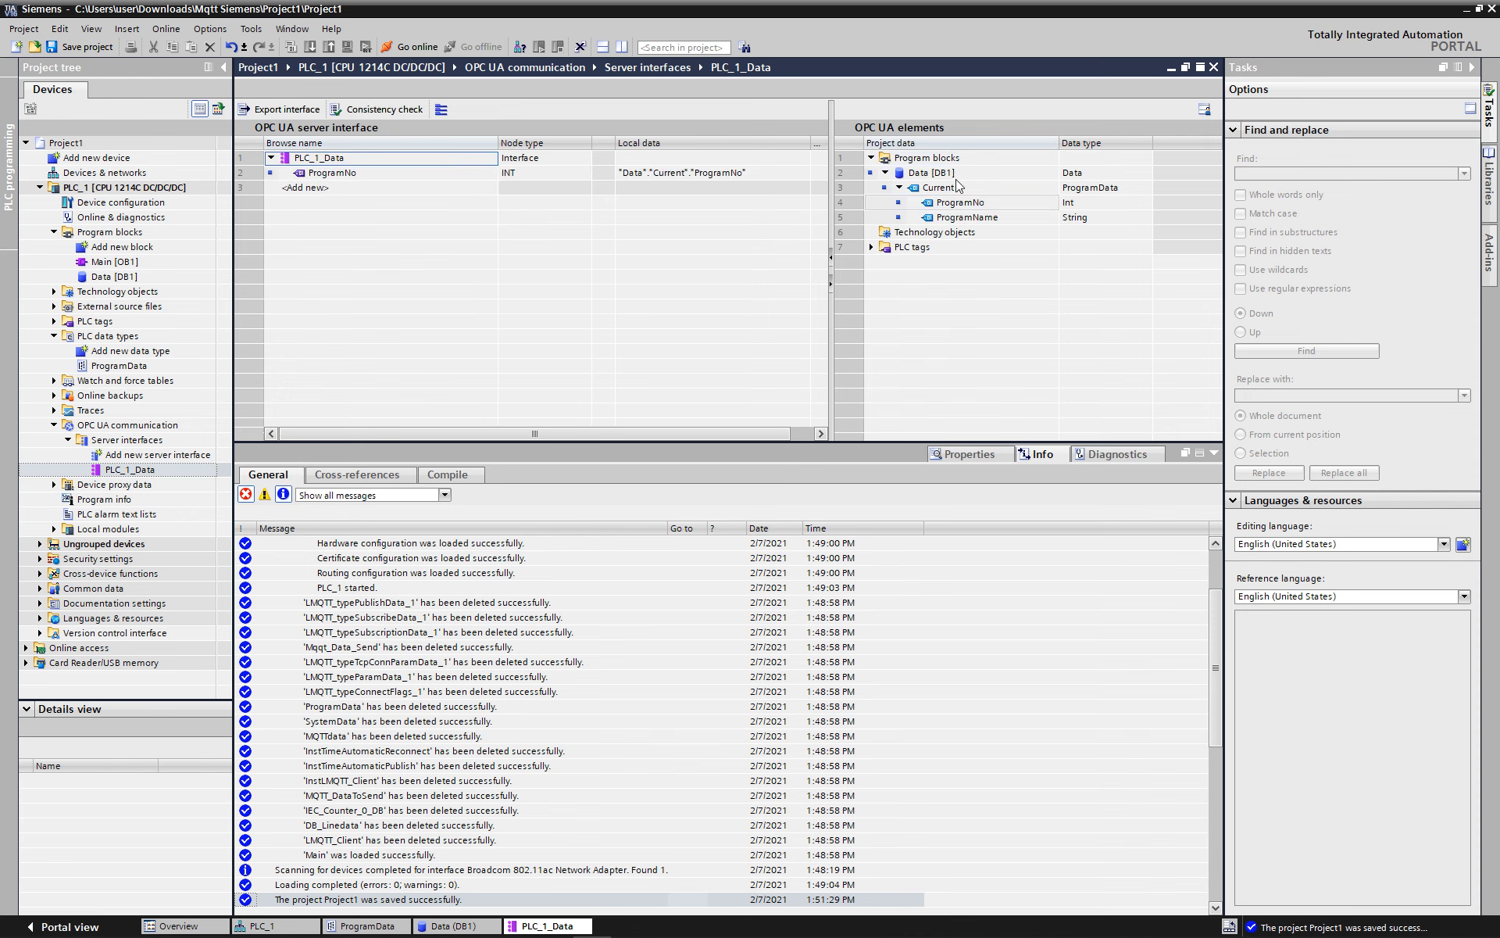
Step: Add the whole Data block to the PLC_1_Data server interface, expand its Current structure, and save the project
{"action": "left_click", "coordinate": [930, 176]}
{"action": "left_click_drag", "start_coordinate": [930, 177], "coordinate": [323, 195]}
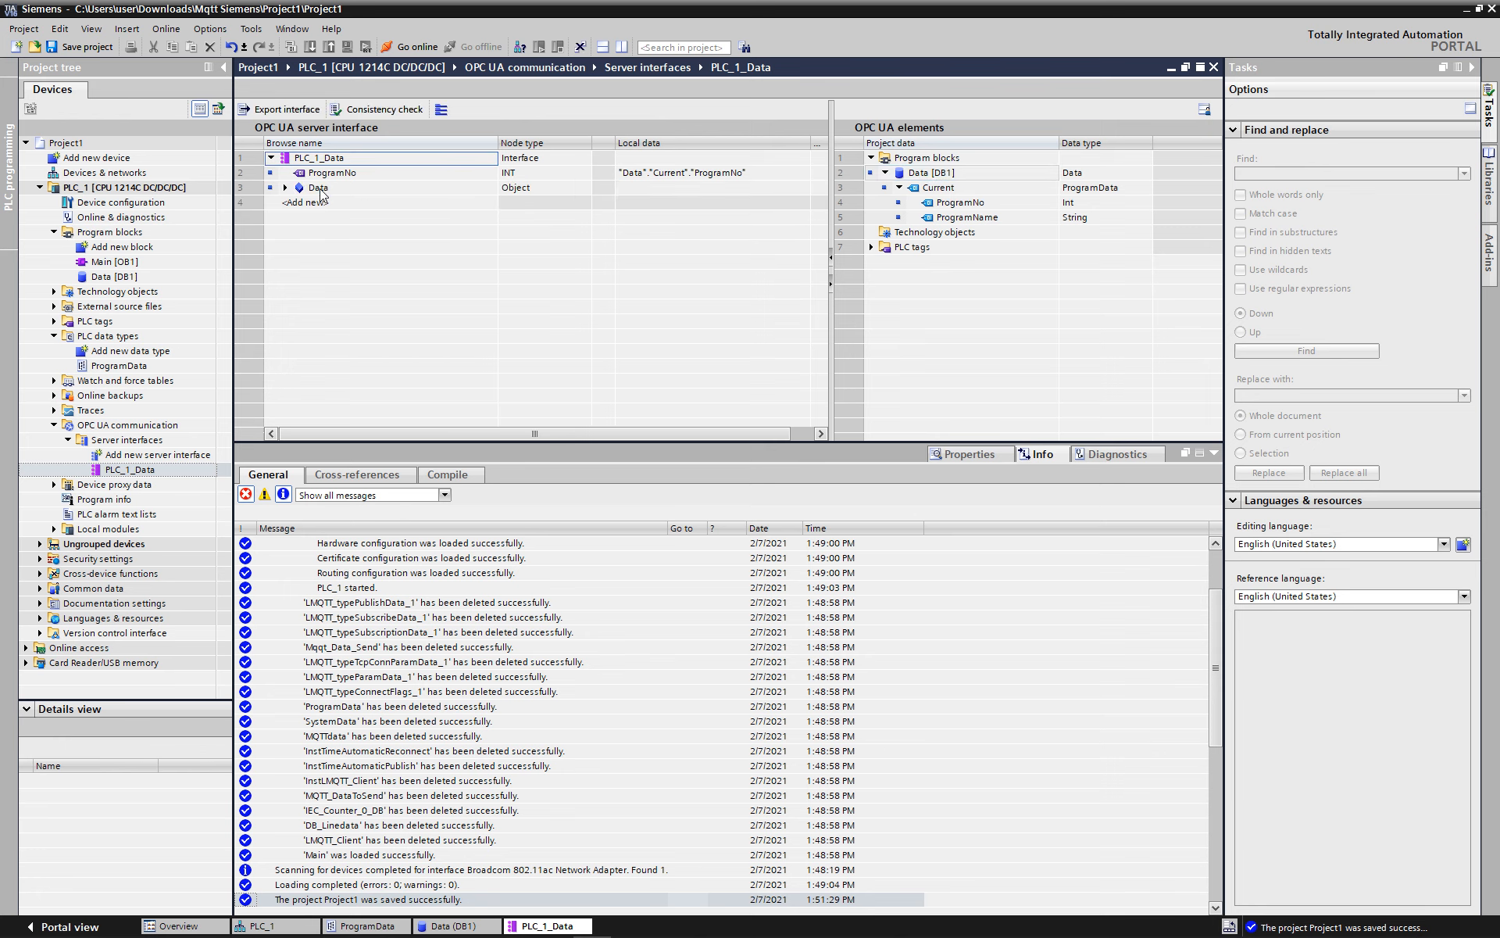
{"action": "left_click", "coordinate": [286, 188]}
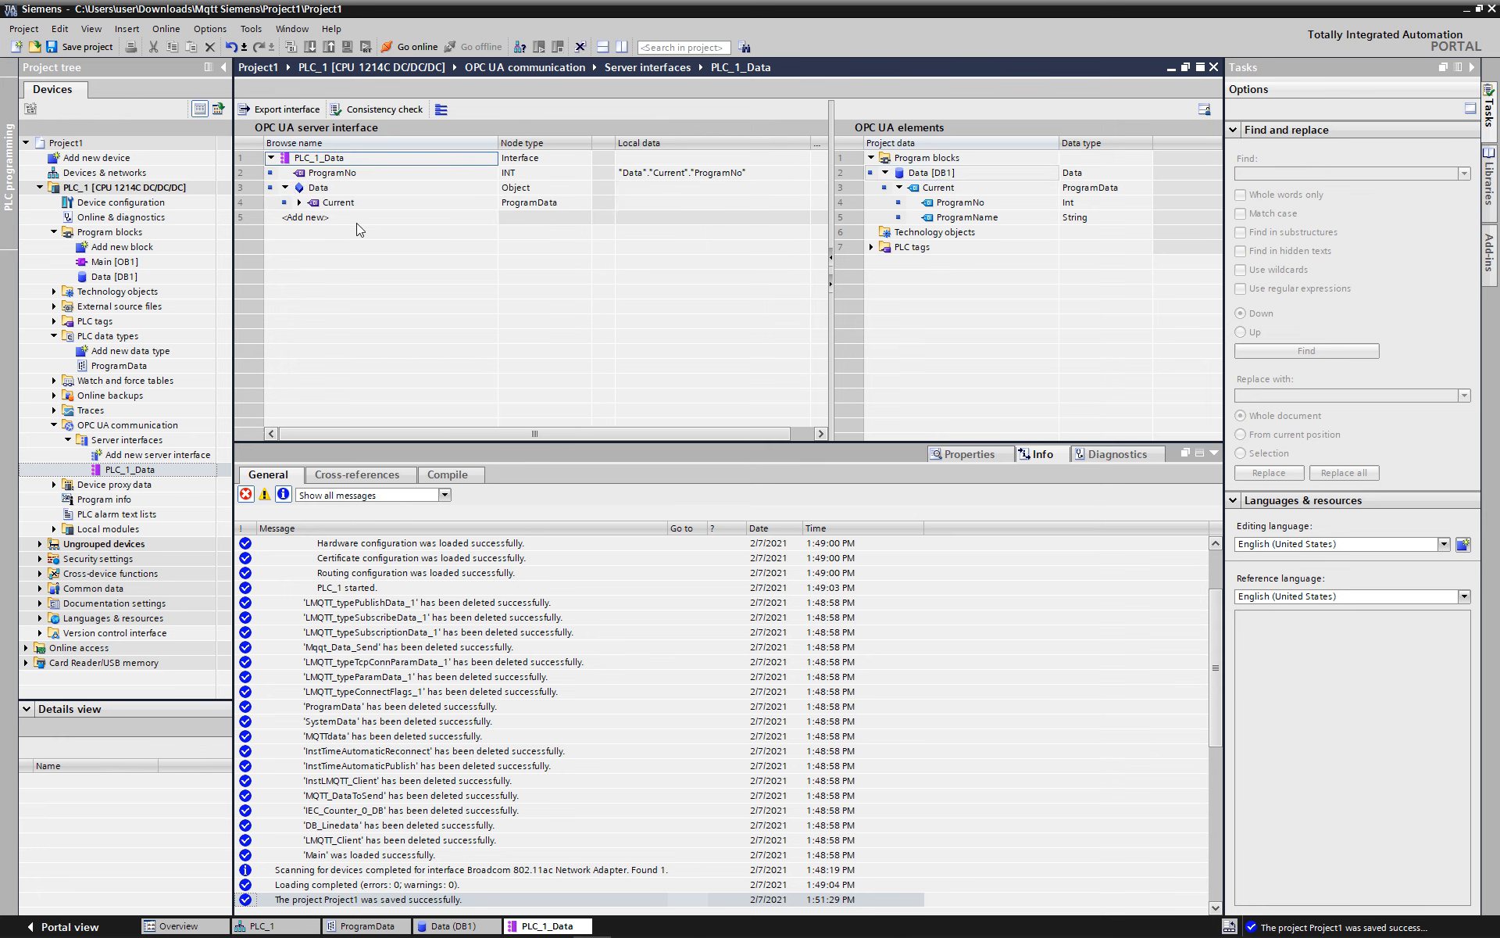
{"action": "left_click", "coordinate": [298, 203]}
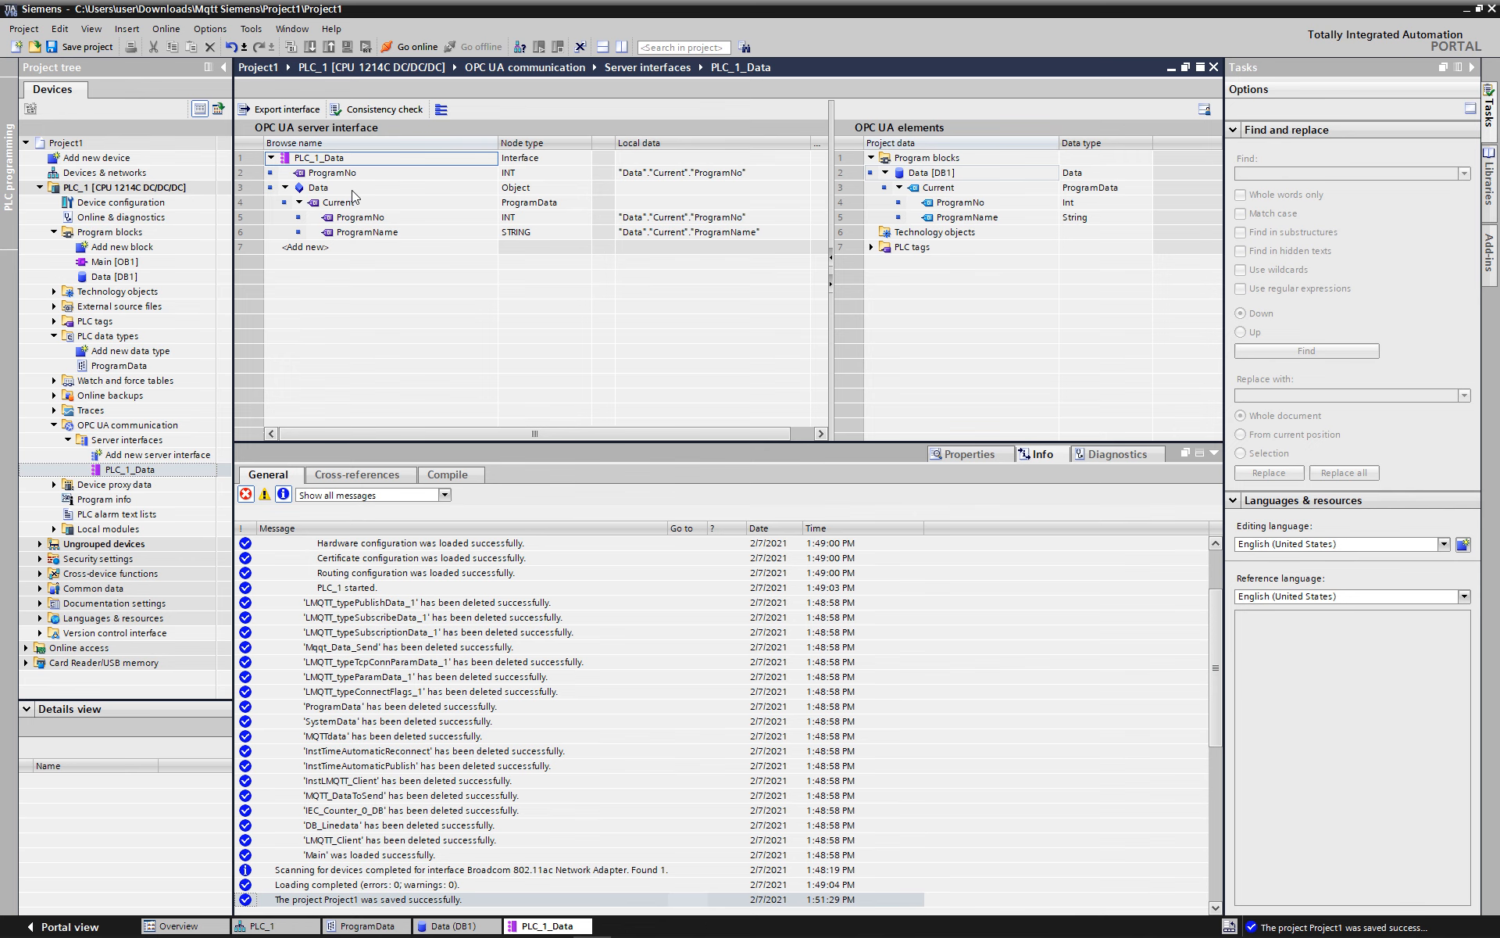
{"action": "left_click", "coordinate": [87, 47]}
Step: Download the program to PLC_1 and finish loading with the Start module action
{"action": "left_click", "coordinate": [153, 187]}
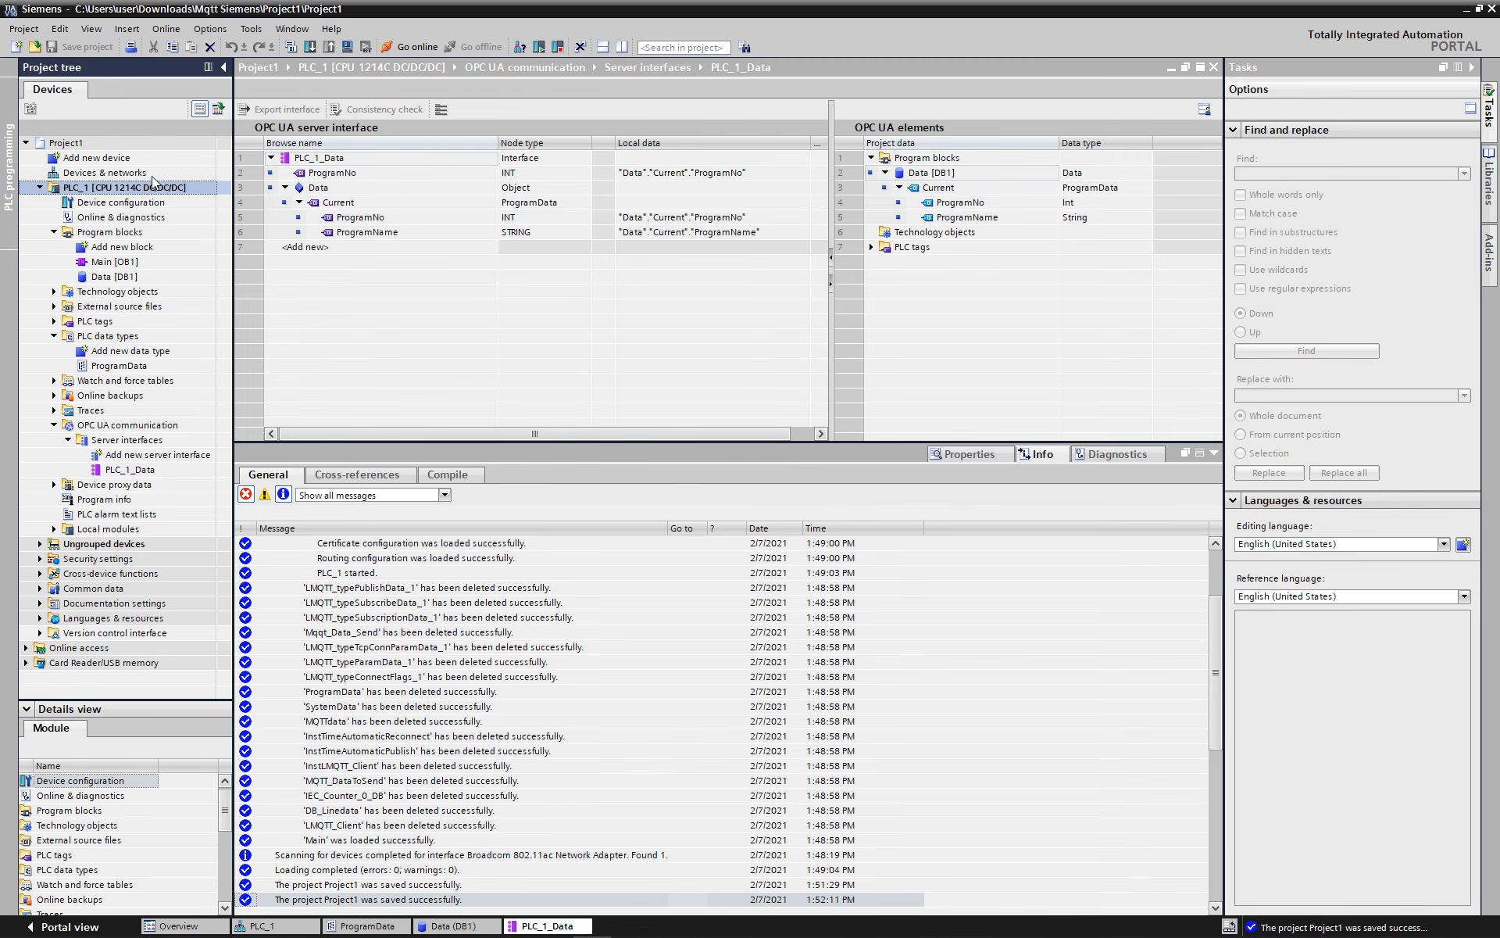
{"action": "left_click", "coordinate": [311, 47]}
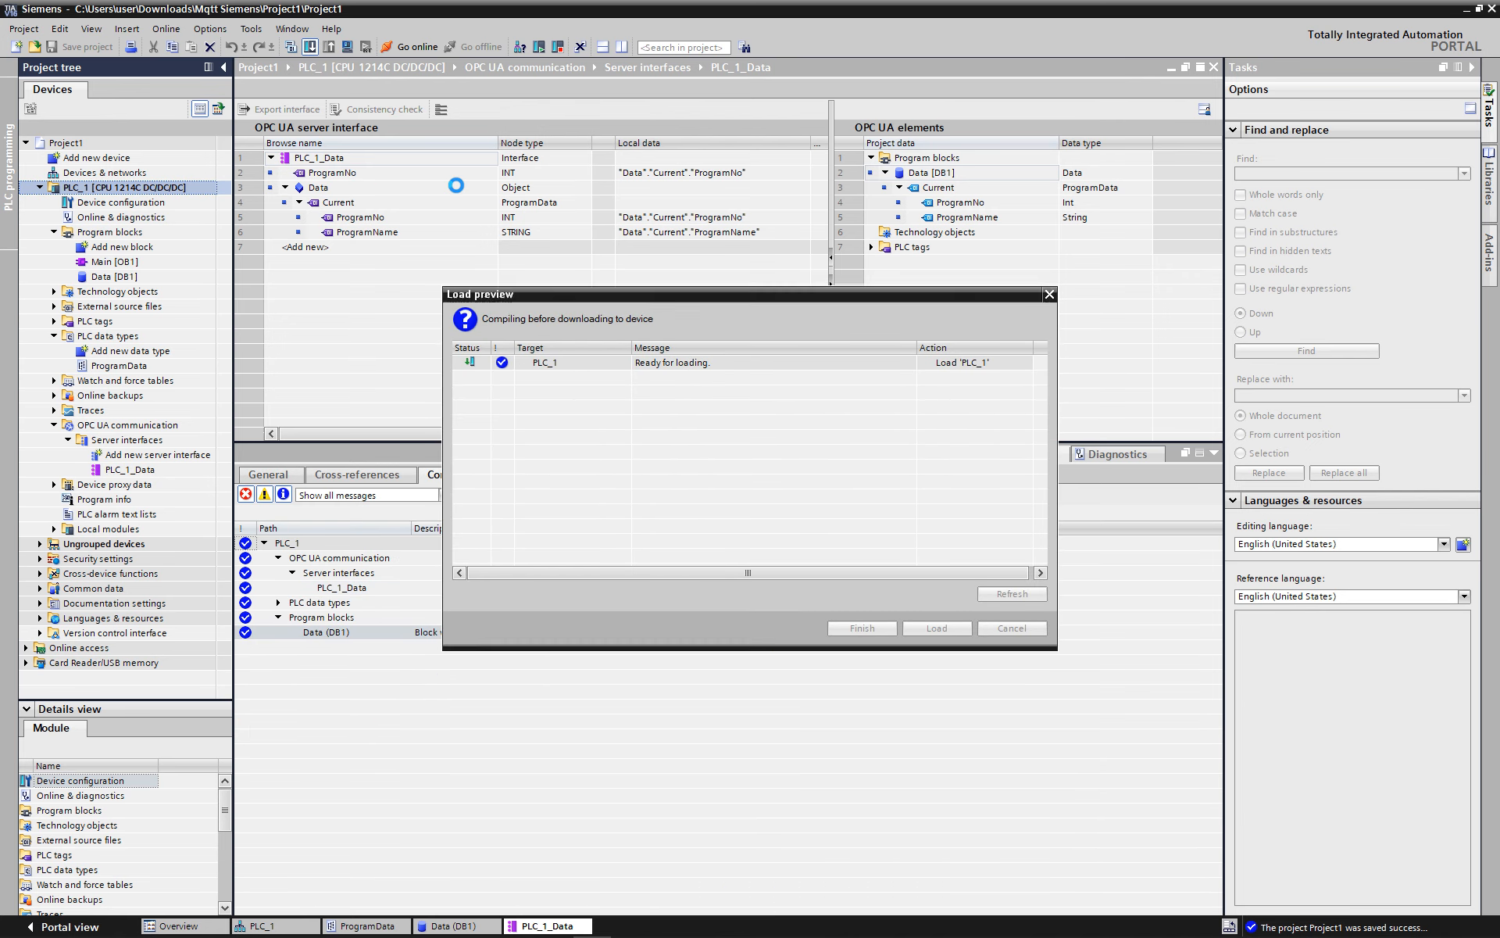
{"action": "left_click", "coordinate": [953, 622]}
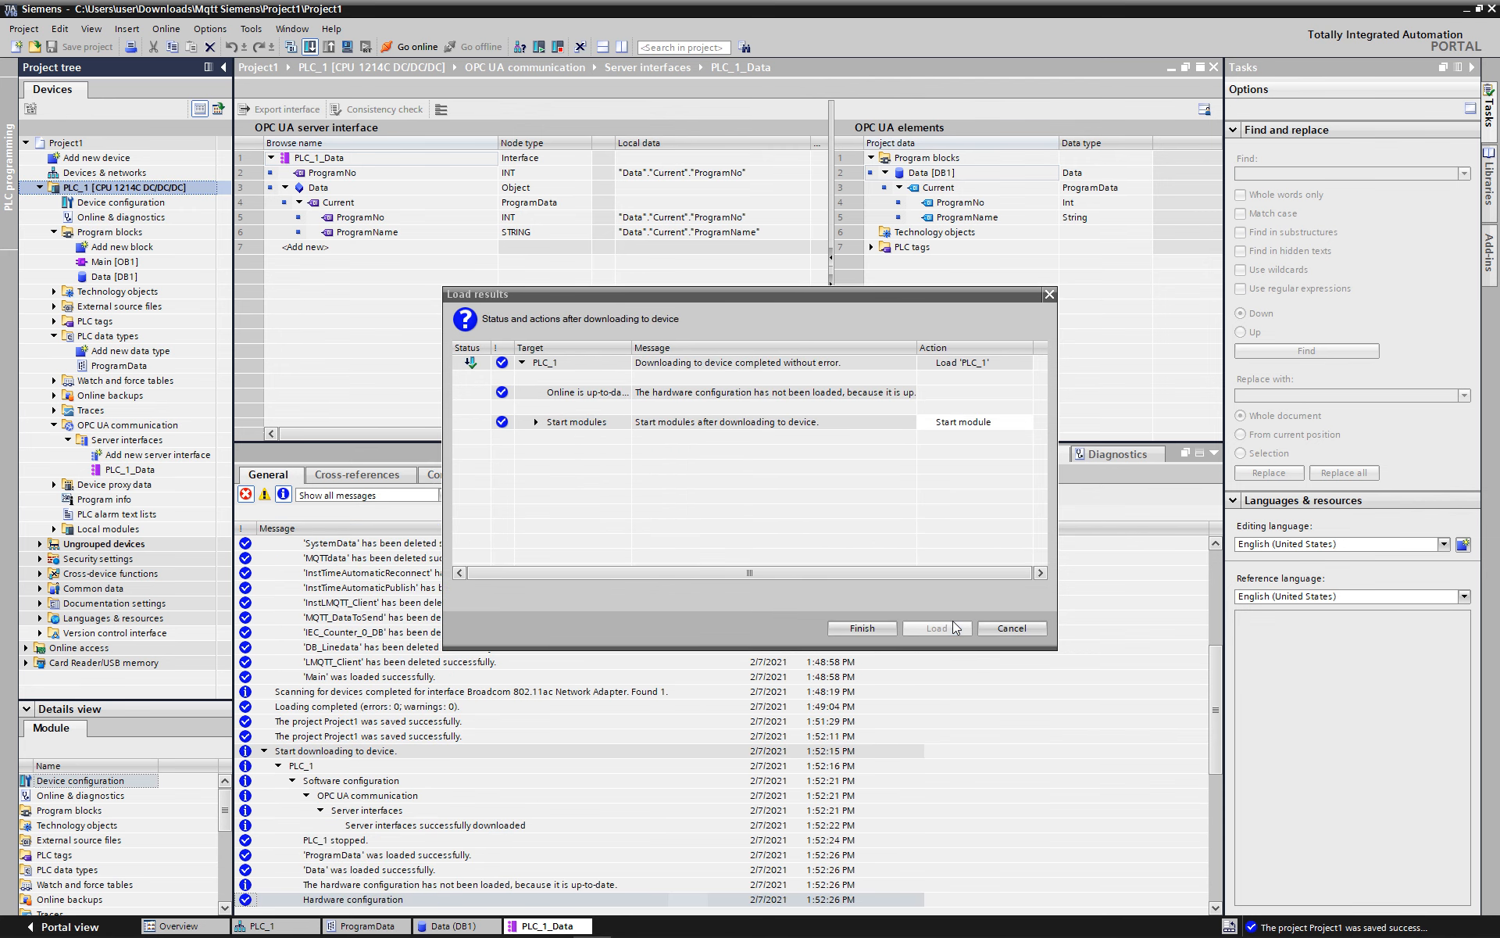
{"action": "left_click", "coordinate": [863, 628]}
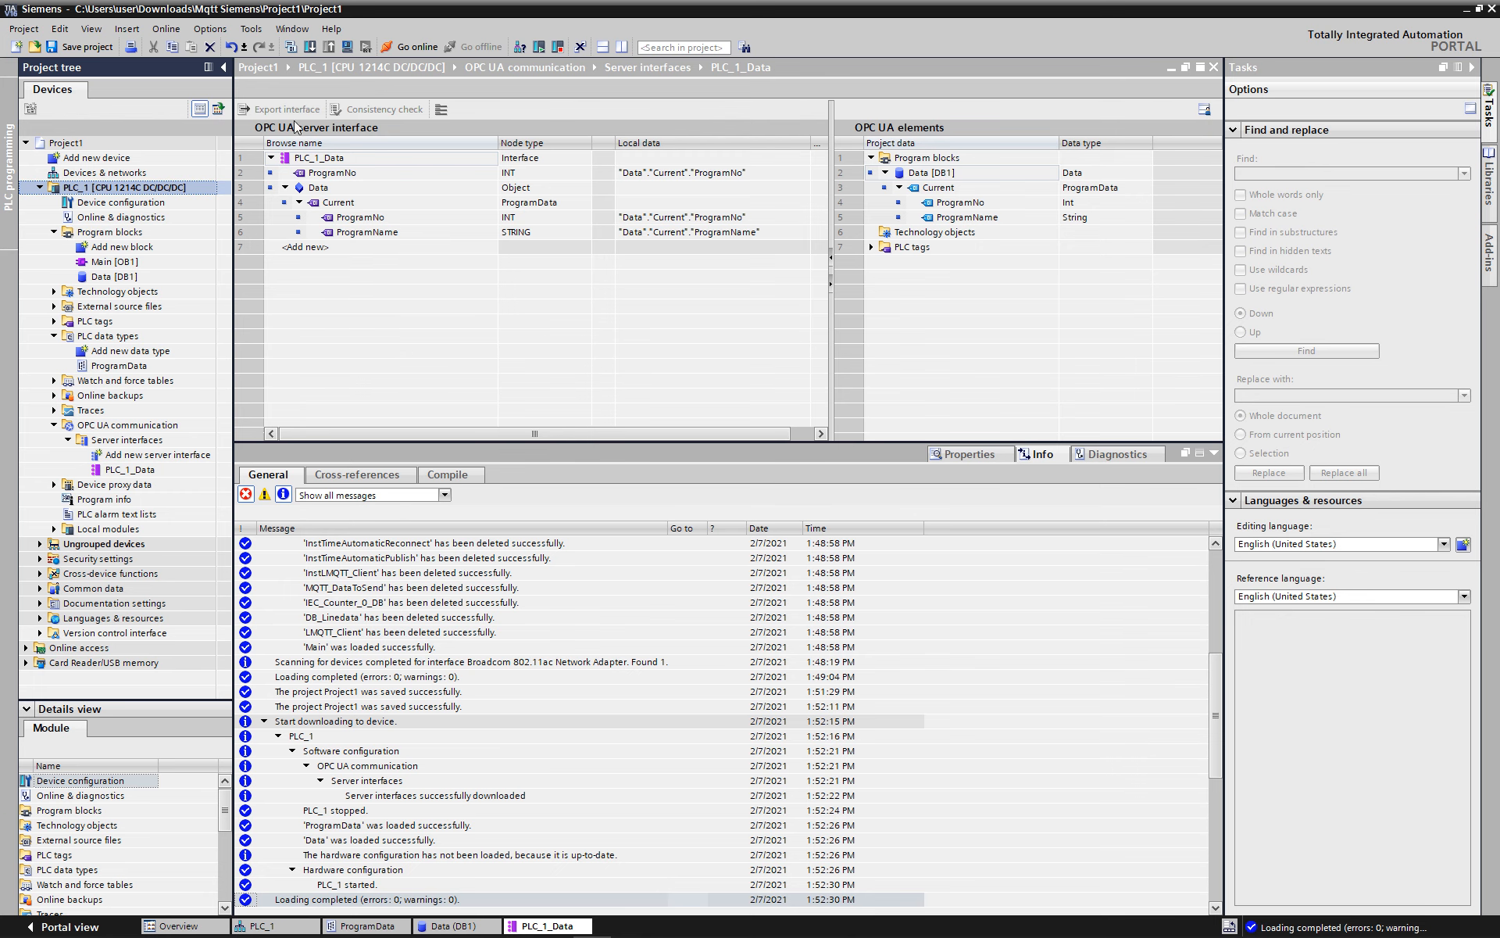
Step: Open the Data block and monitor its values online
{"action": "left_click", "coordinate": [110, 276]}
{"action": "double_click", "coordinate": [110, 276]}
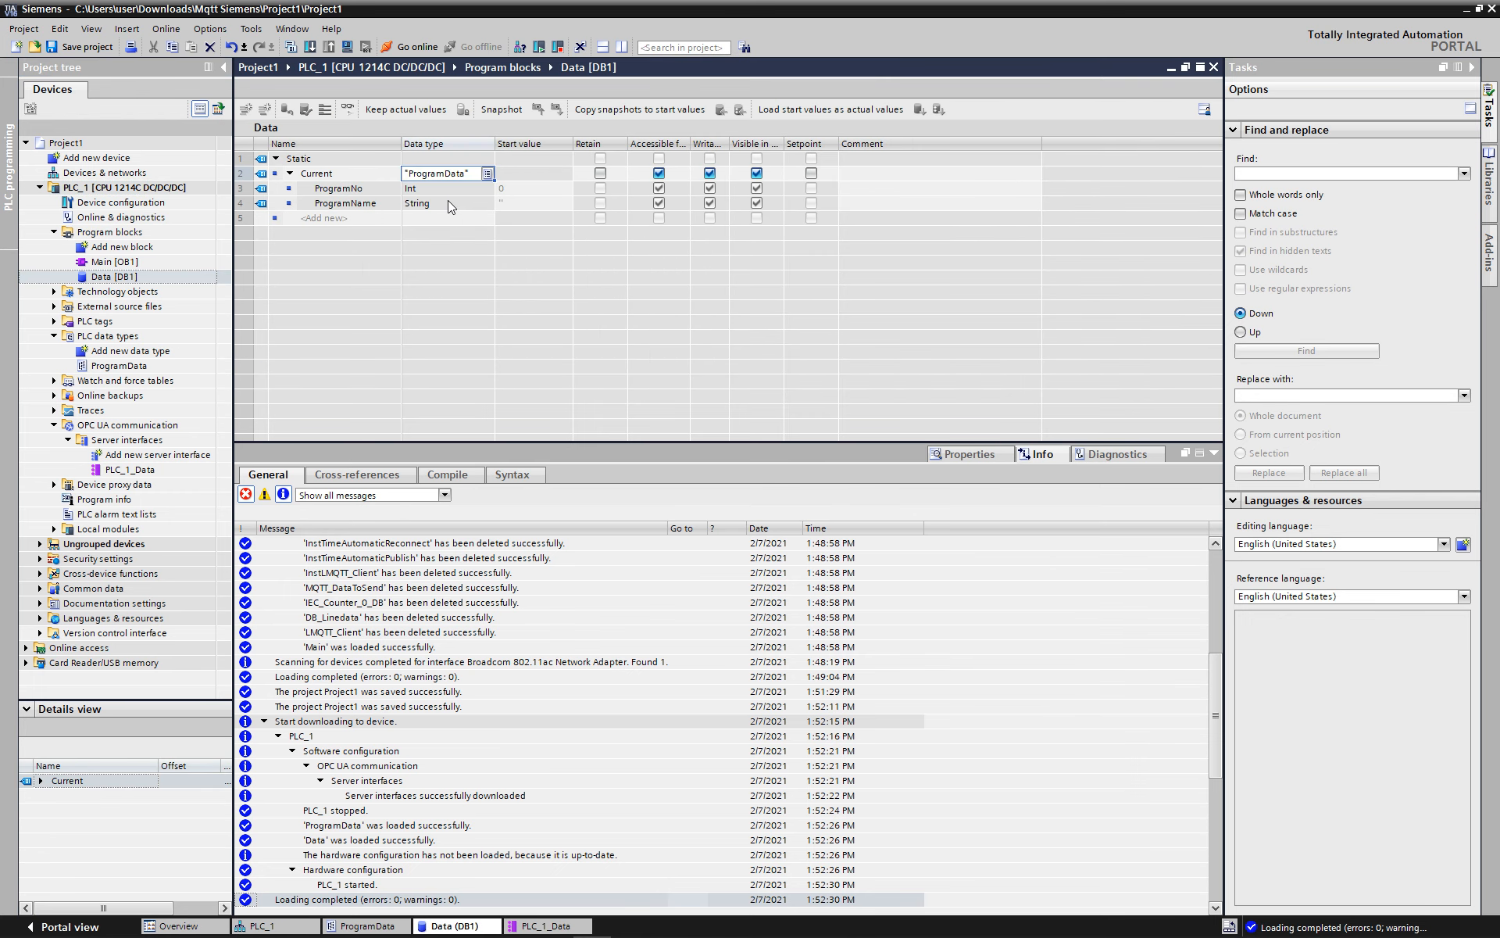
{"action": "left_click", "coordinate": [348, 110]}
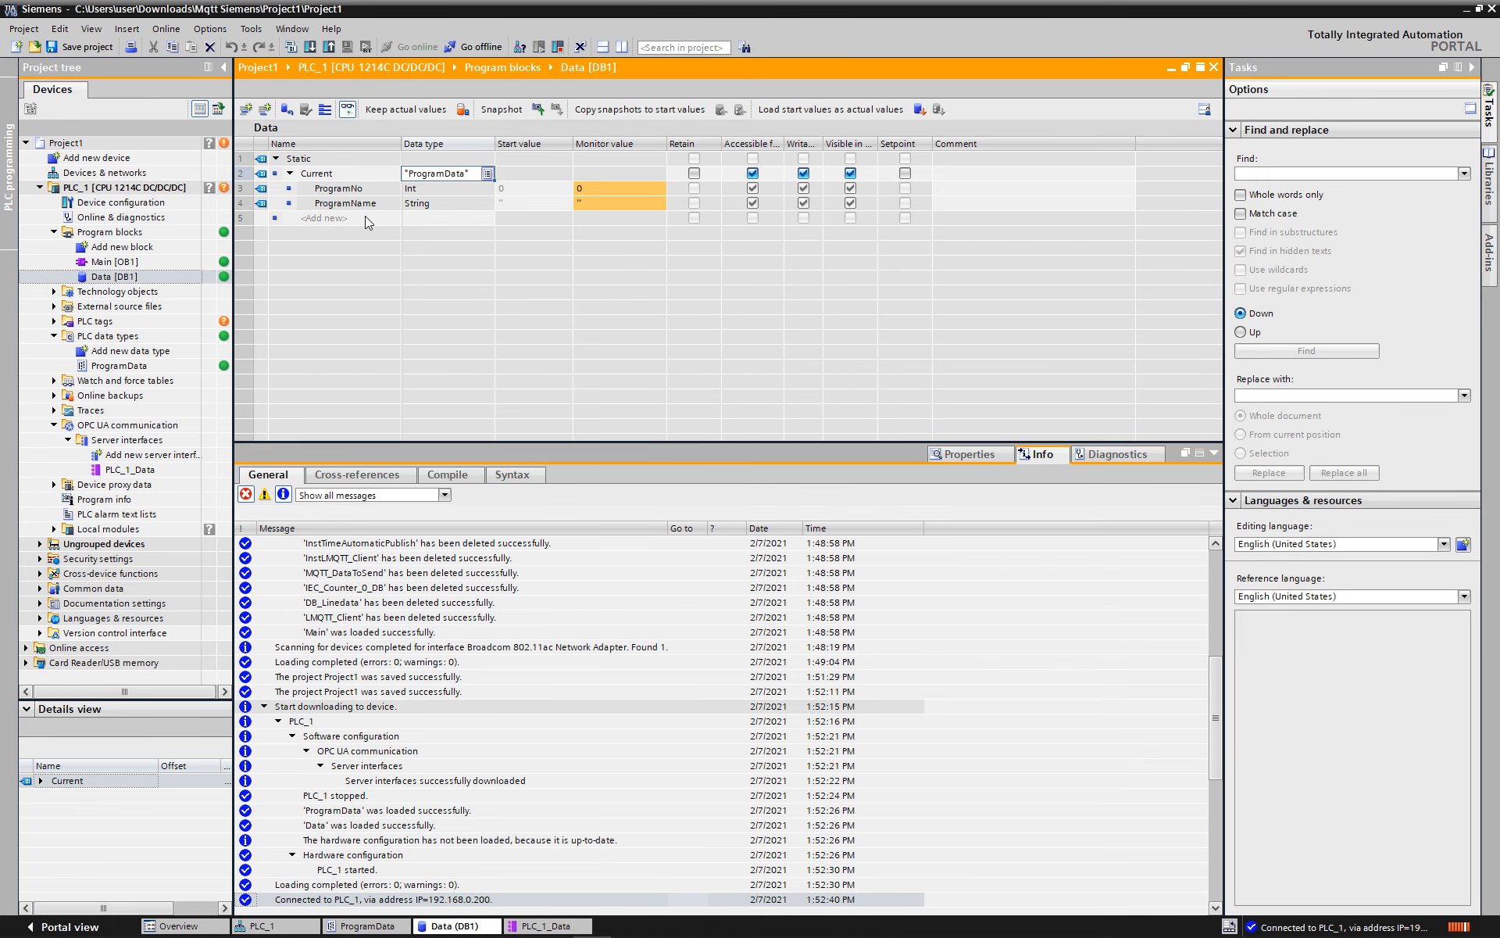
Step: Switch to UaExpert, review the S7 server settings without changing them, and reconnect the S7 server
{"action": "mouse_move", "coordinate": [486, 935]}
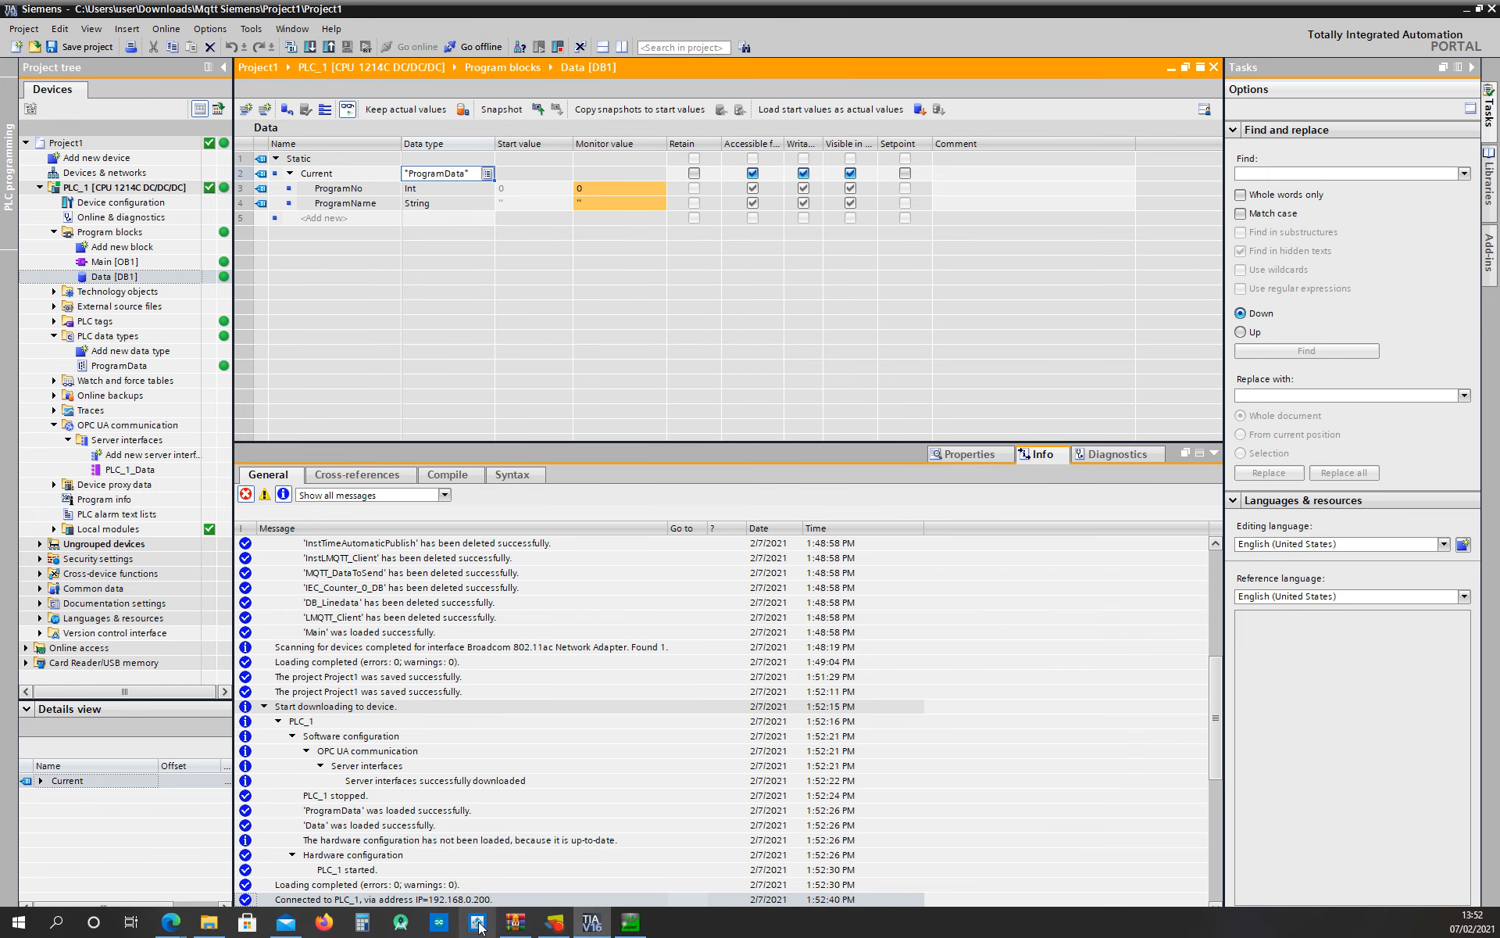
{"action": "left_click", "coordinate": [631, 922]}
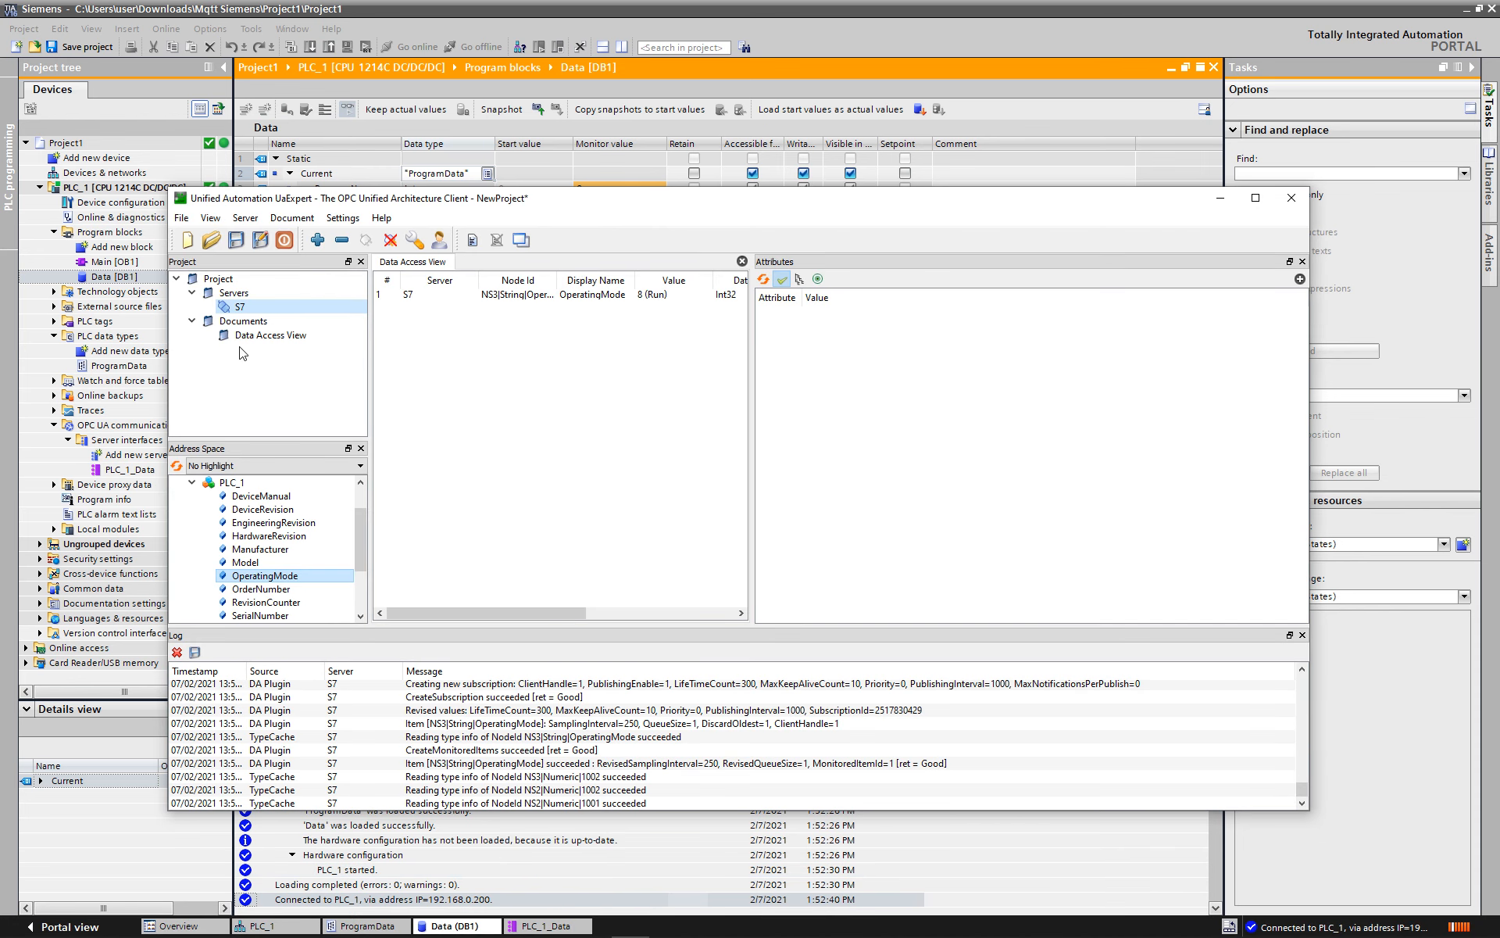
{"action": "left_click", "coordinate": [193, 483]}
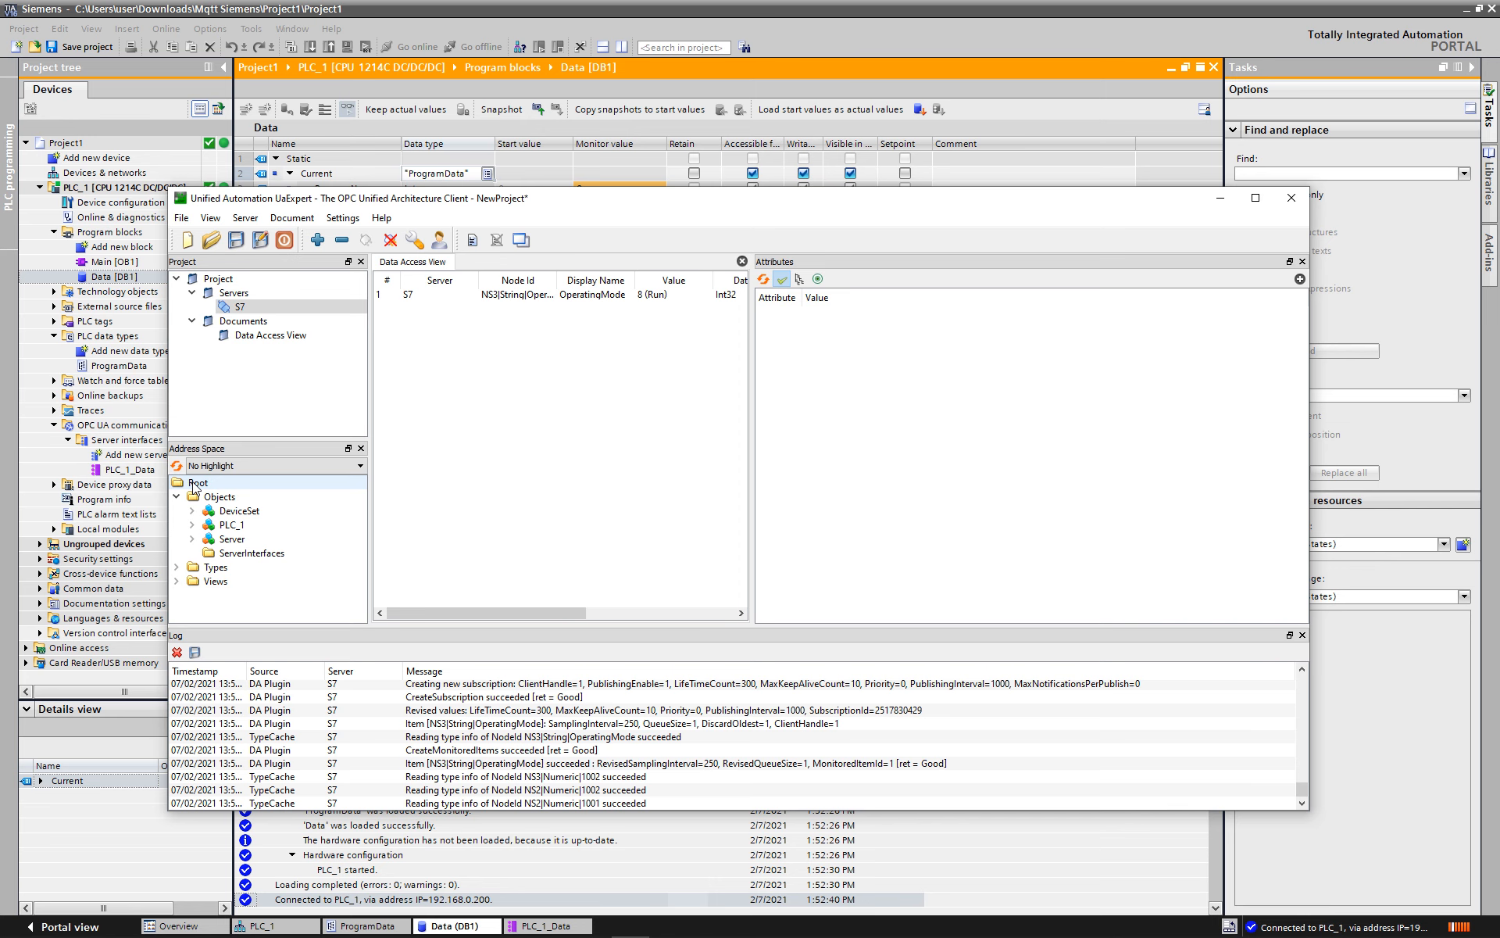
{"action": "left_click", "coordinate": [415, 240]}
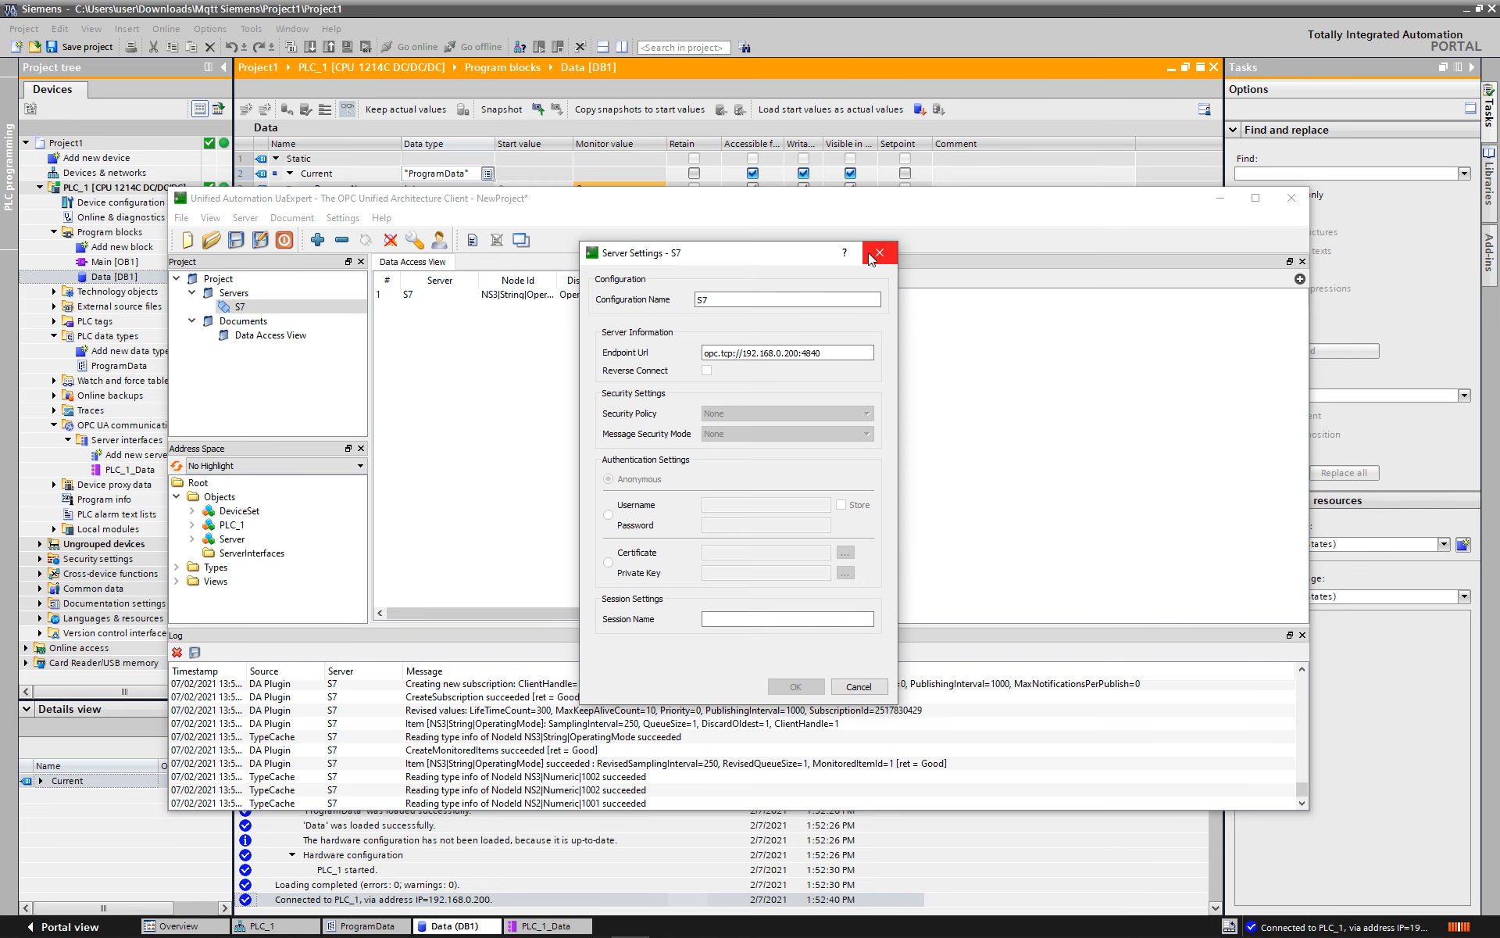
{"action": "left_click", "coordinate": [872, 258]}
{"action": "left_click", "coordinate": [390, 240]}
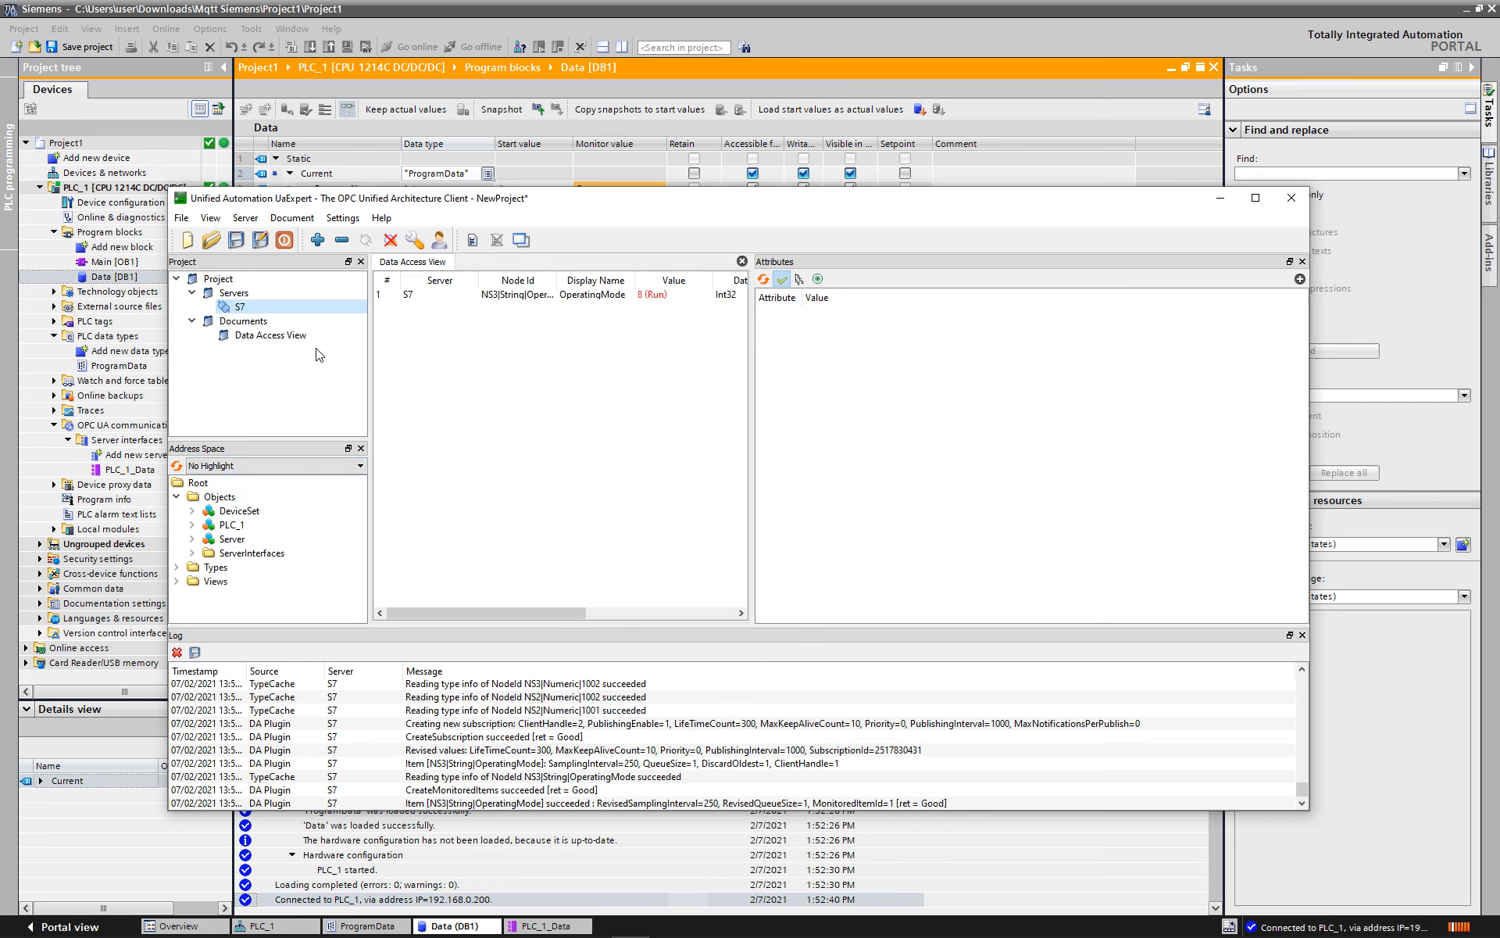
Step: Add ProgramNo and, recursively, all Data variables from PLC_1_Data to the Data Access View, and move the window clear of the monitored data block
{"action": "left_click", "coordinate": [192, 553]}
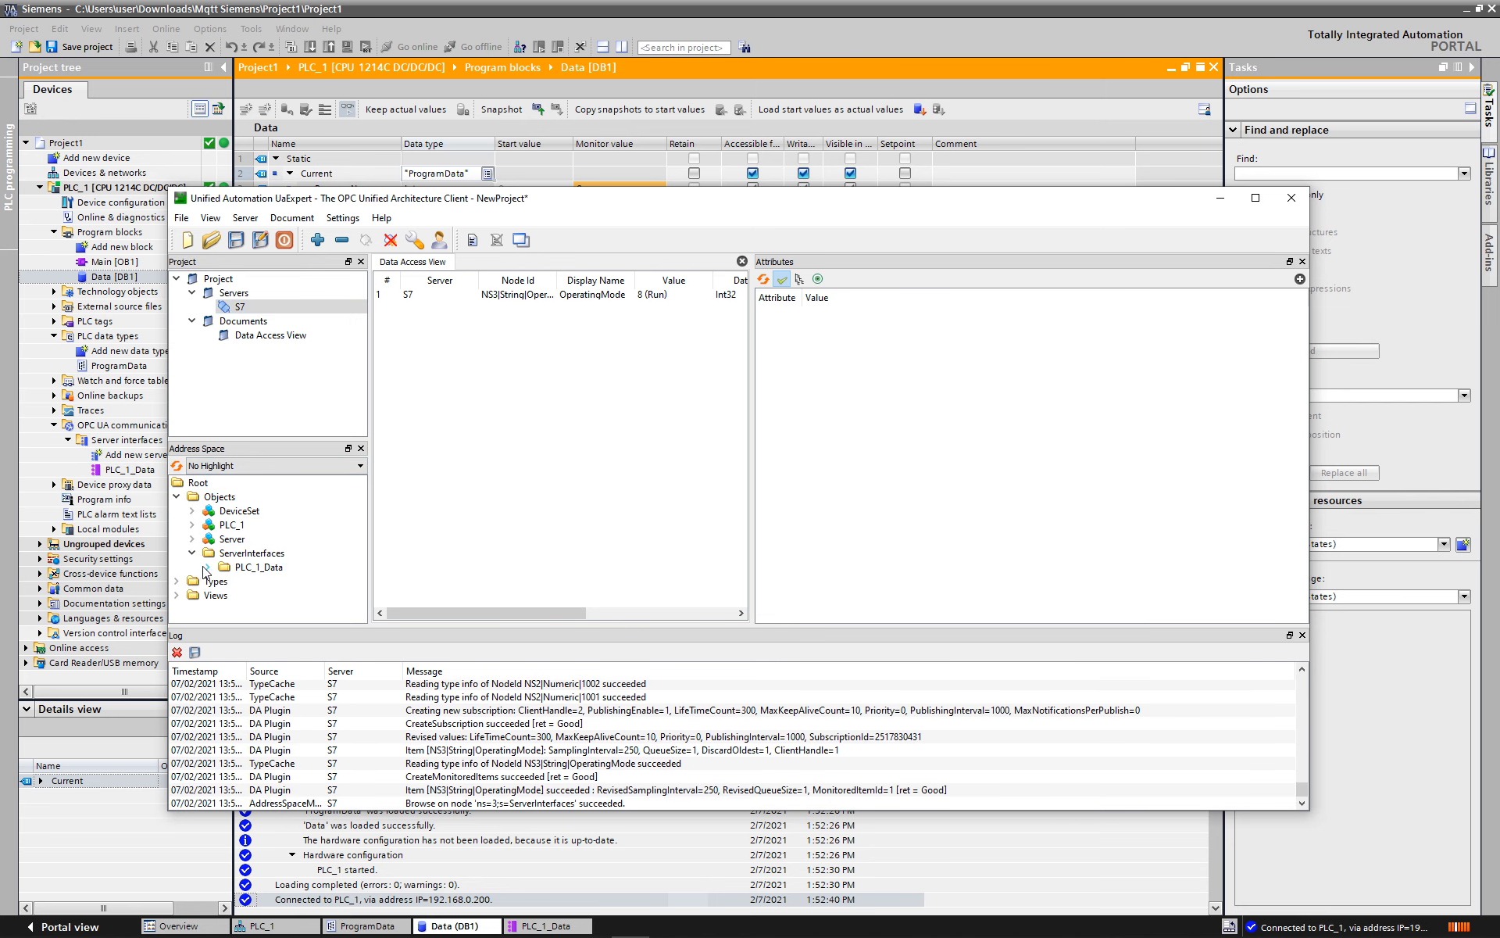
{"action": "left_click", "coordinate": [207, 567]}
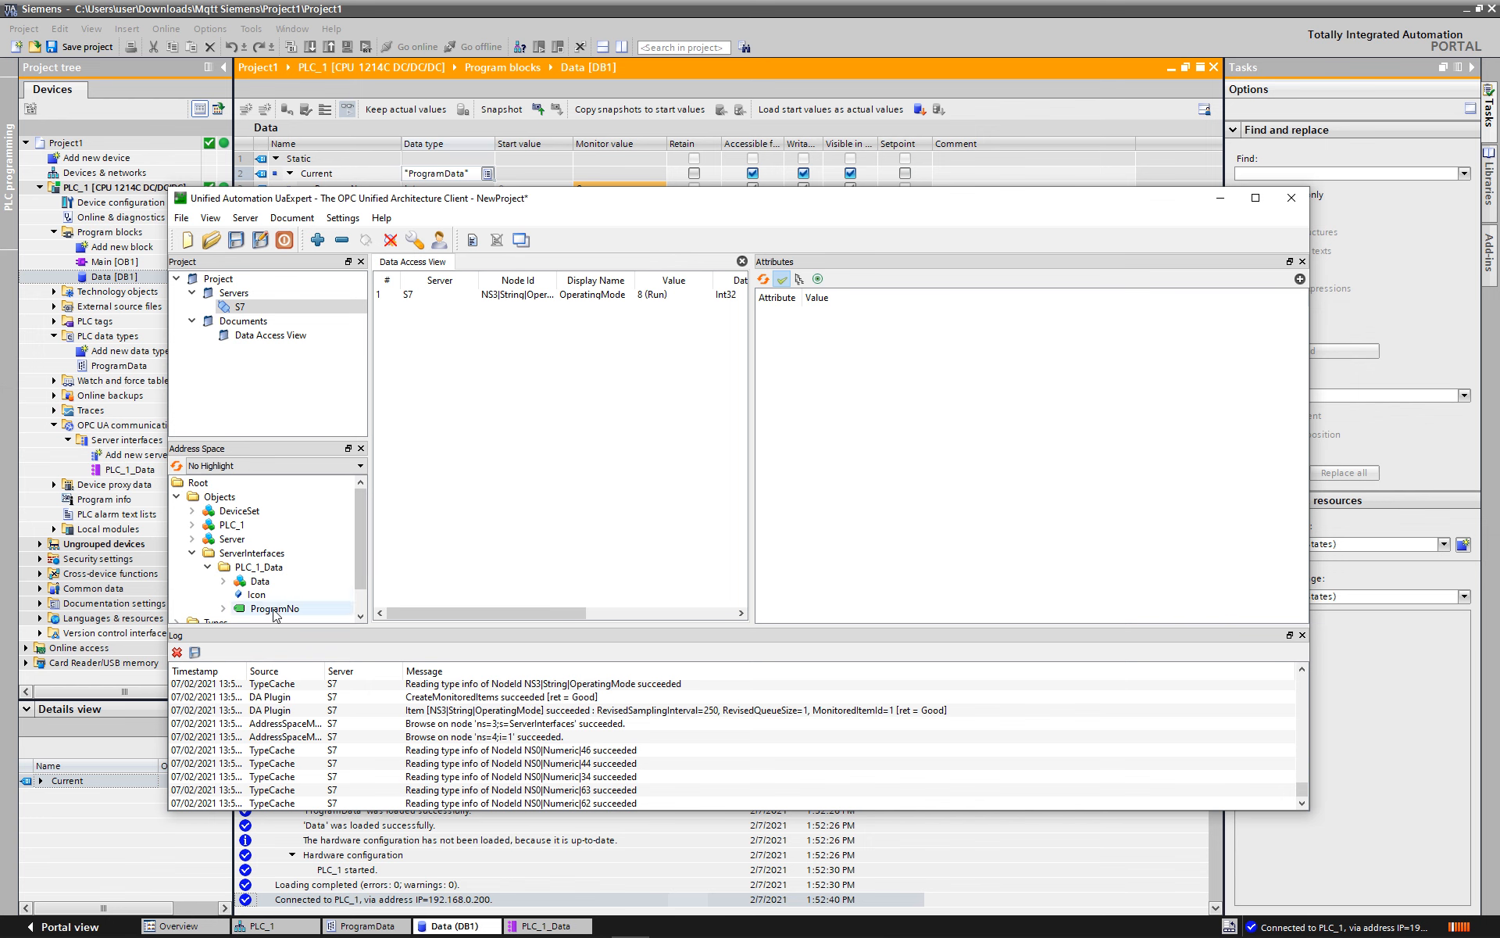
{"action": "left_click_drag", "start_coordinate": [273, 608], "coordinate": [450, 395]}
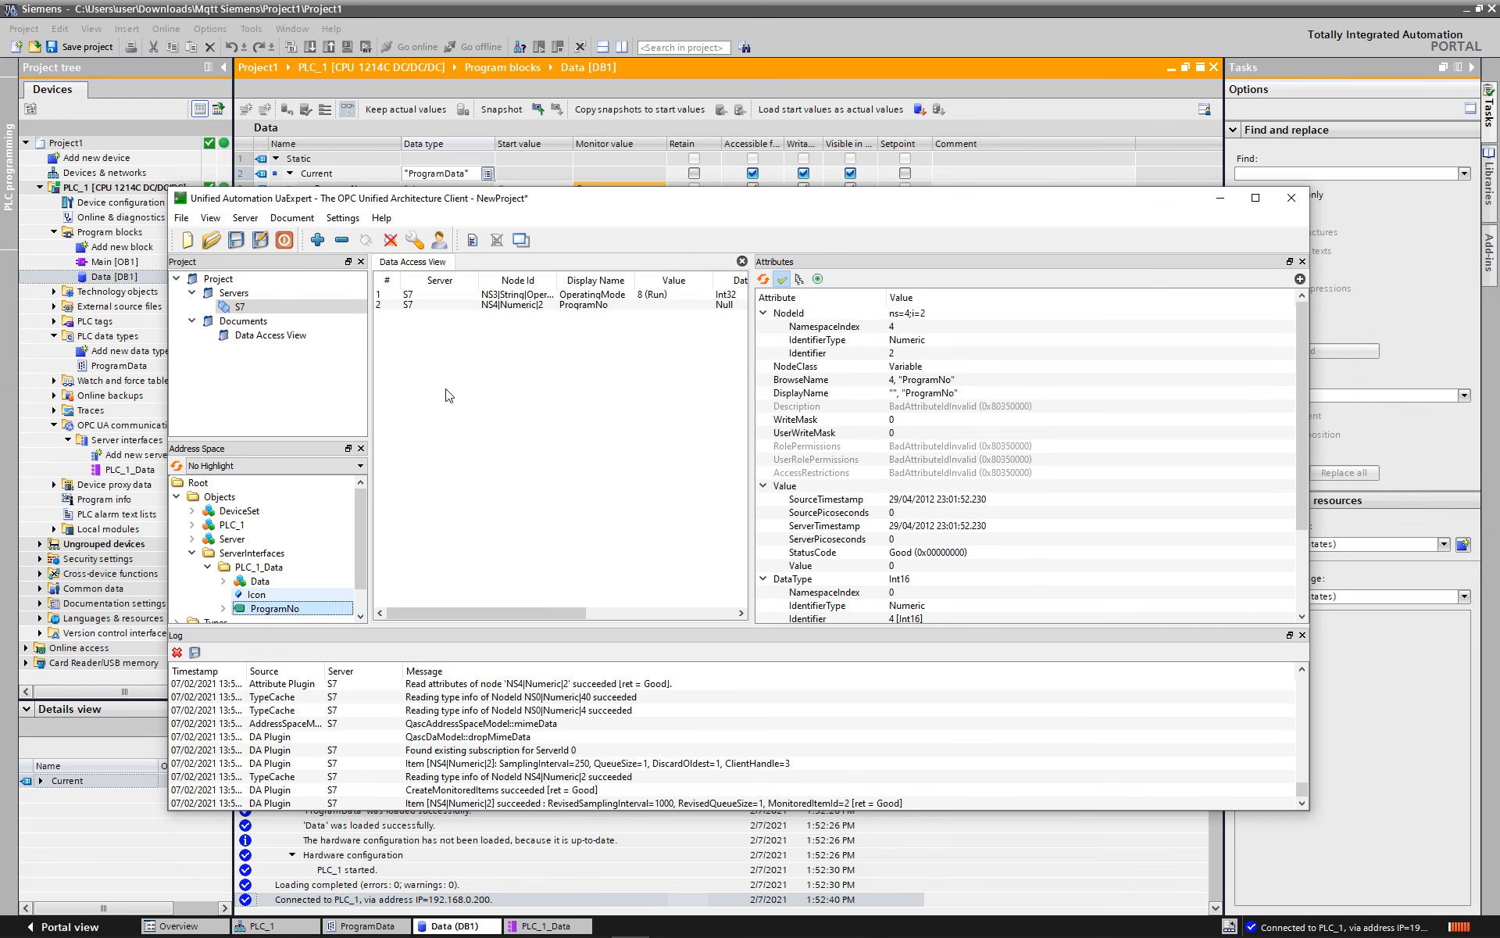
{"action": "left_click", "coordinate": [278, 586]}
{"action": "left_click_drag", "start_coordinate": [281, 587], "coordinate": [500, 351]}
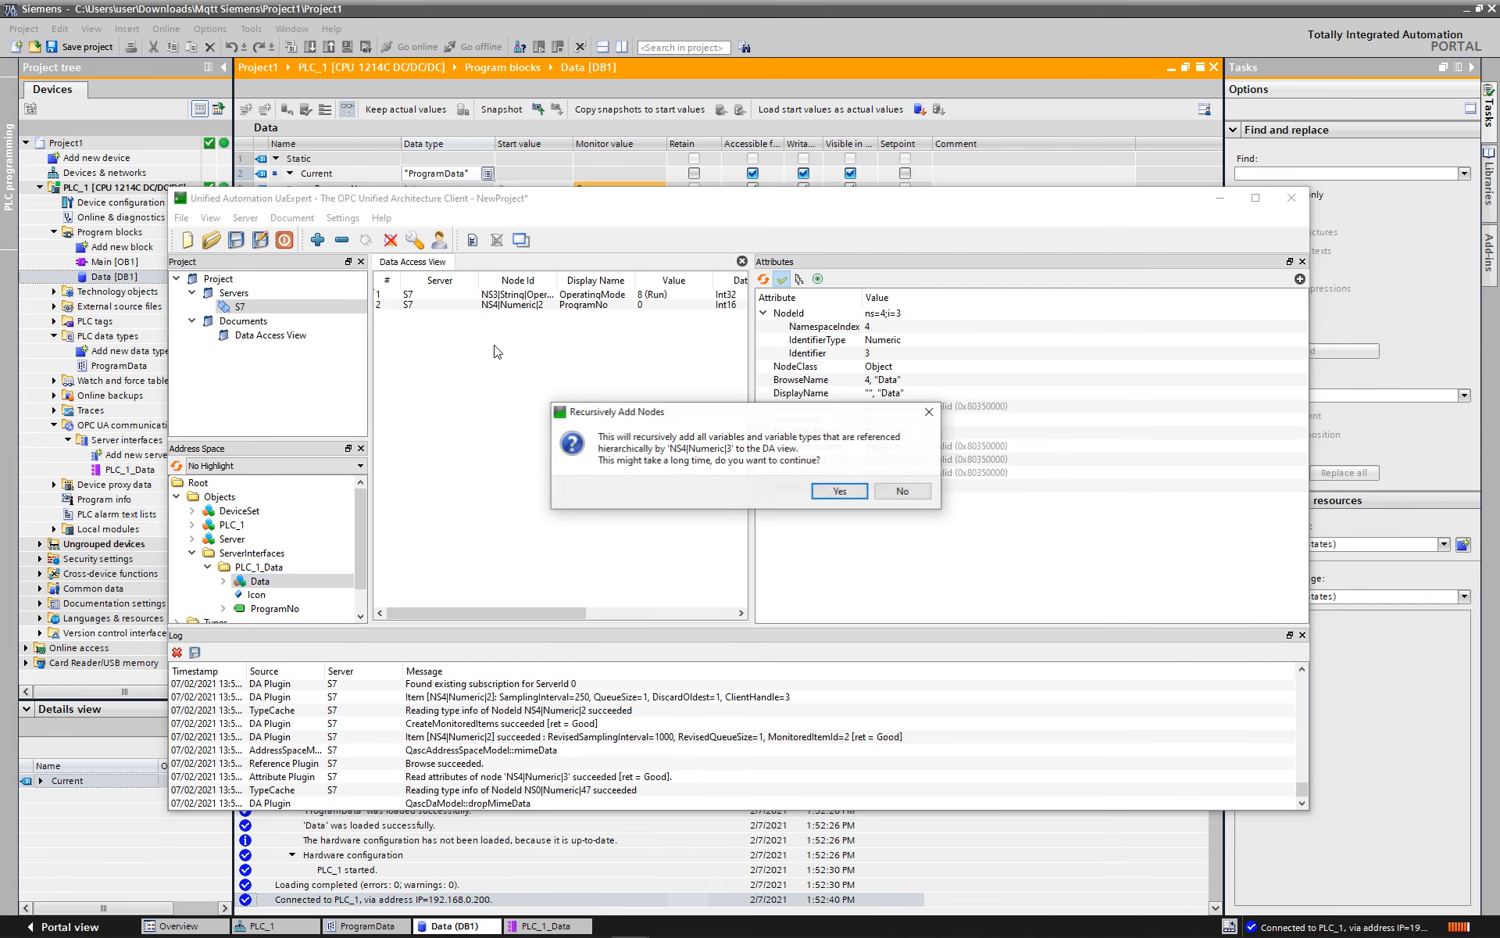
{"action": "left_click", "coordinate": [841, 491]}
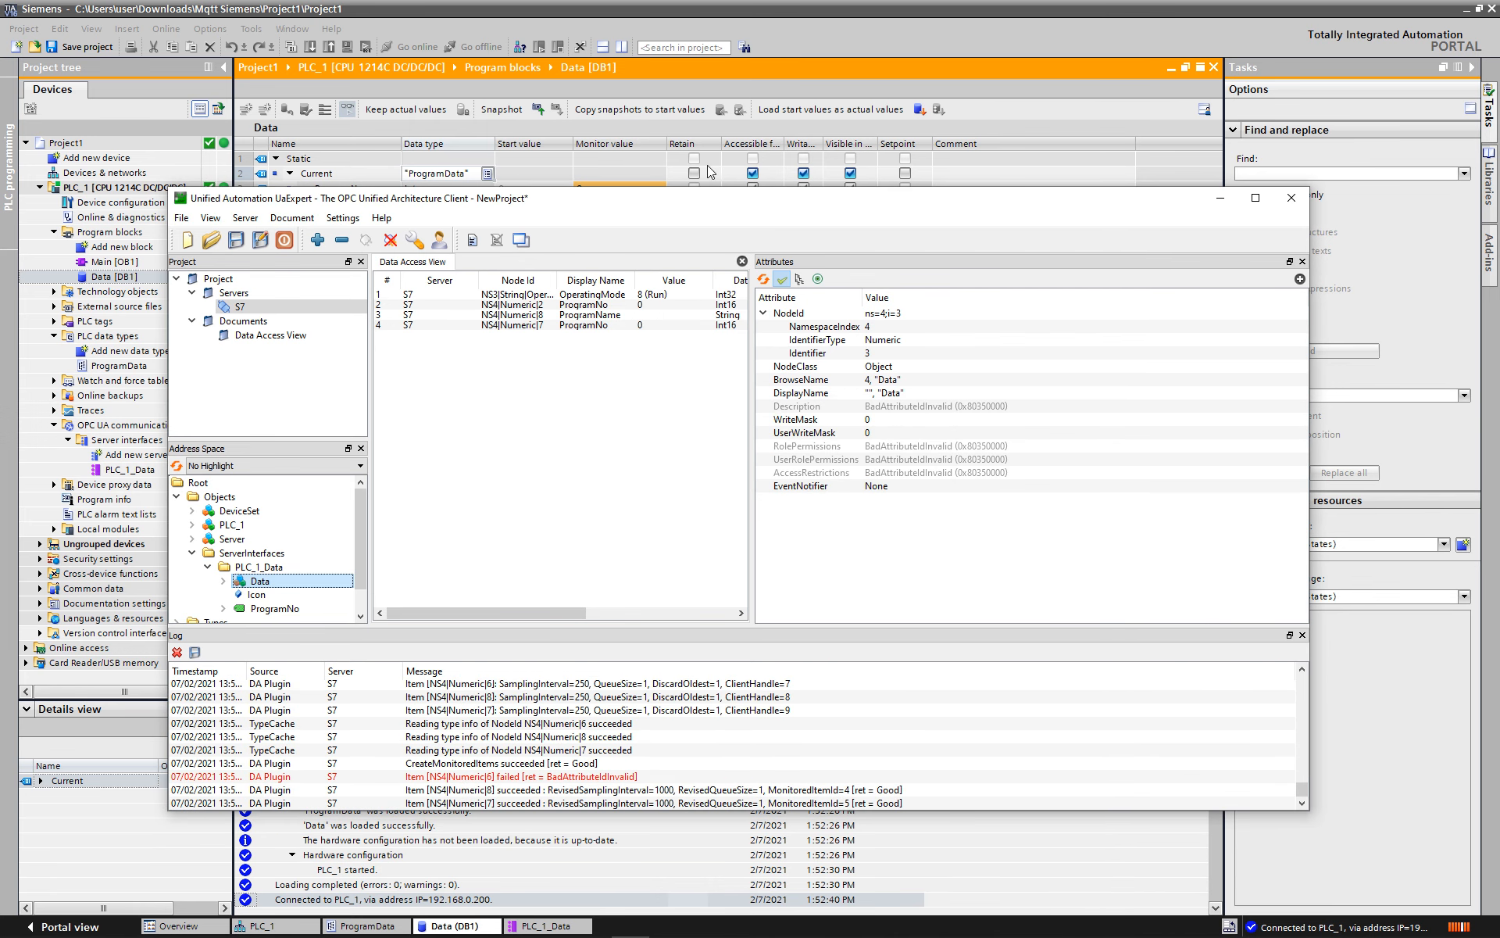
{"action": "left_click_drag", "start_coordinate": [677, 204], "coordinate": [687, 312]}
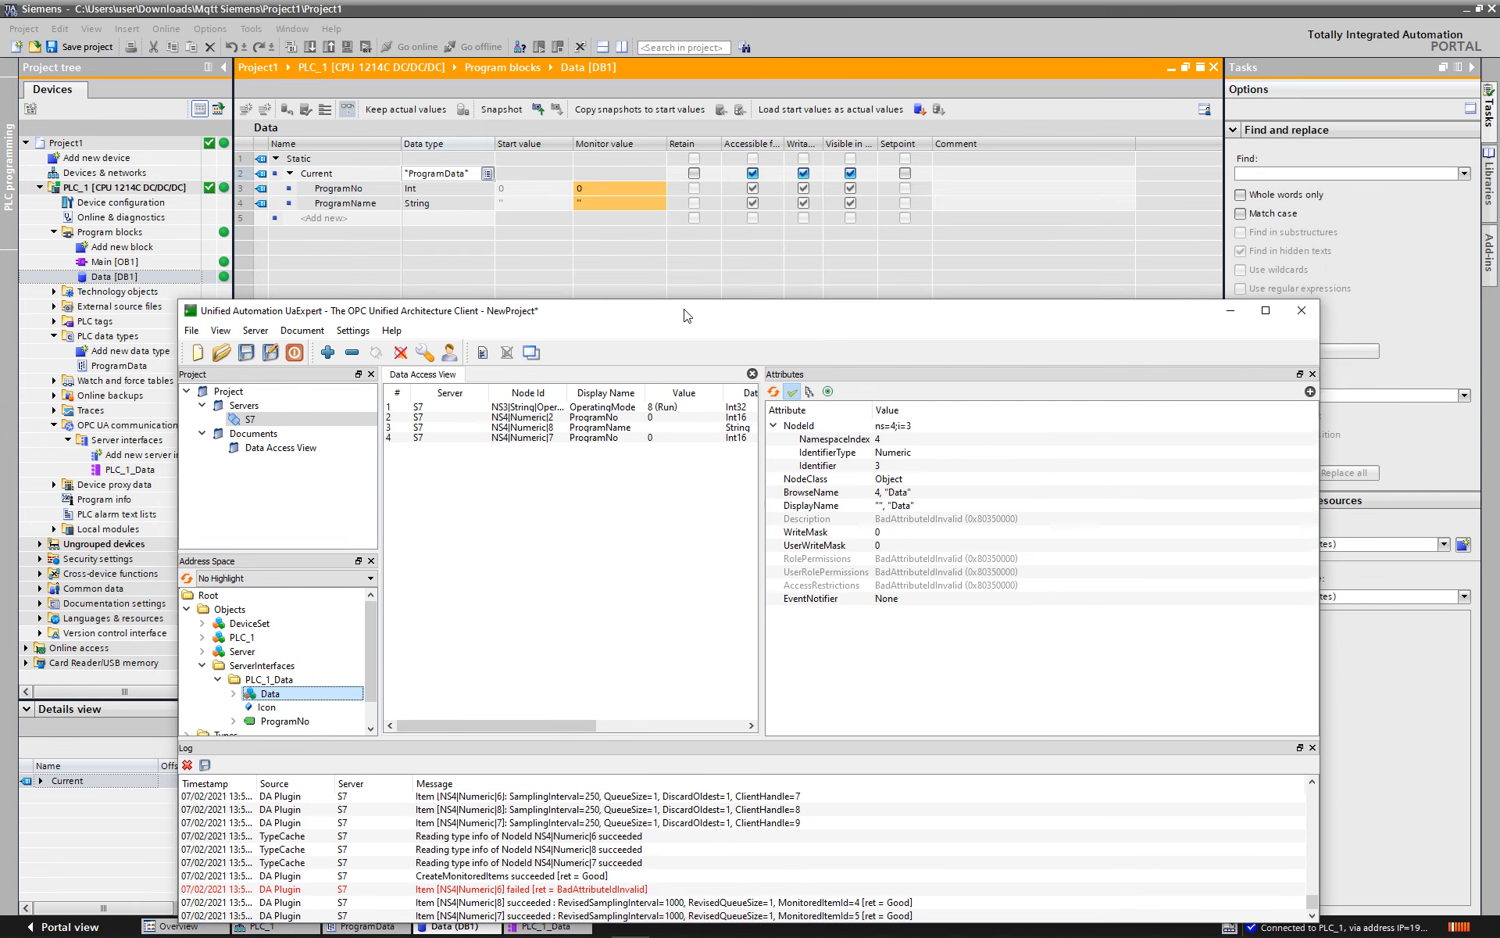
Step: Open the publishing mode for the first ProgramNo item and accept it with publishing enabled
{"action": "left_click", "coordinate": [670, 415]}
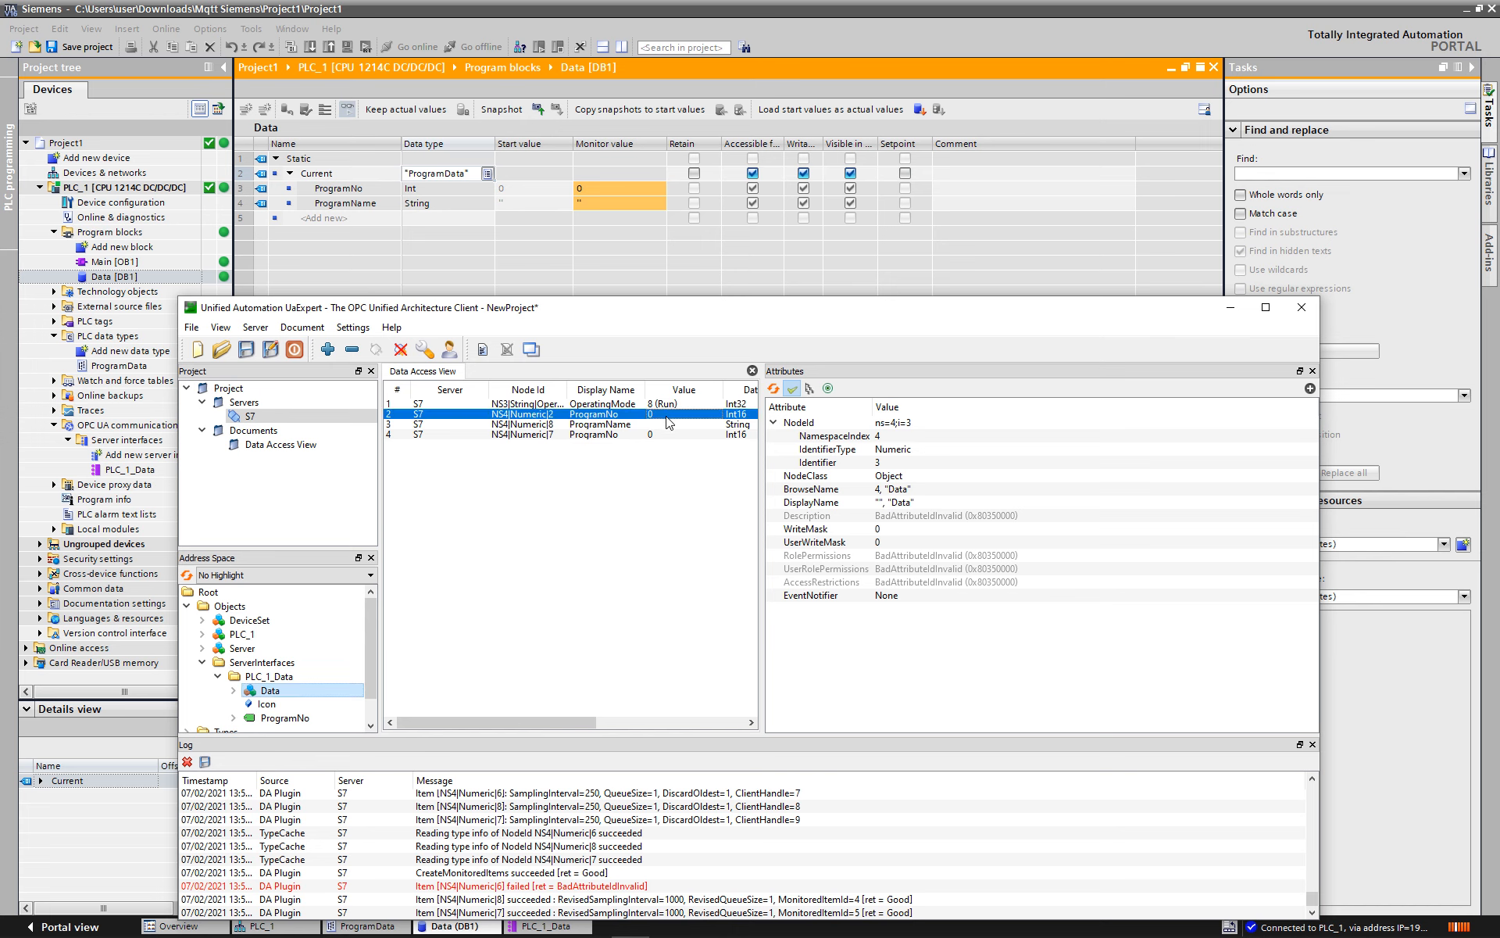
{"action": "right_click", "coordinate": [670, 423]}
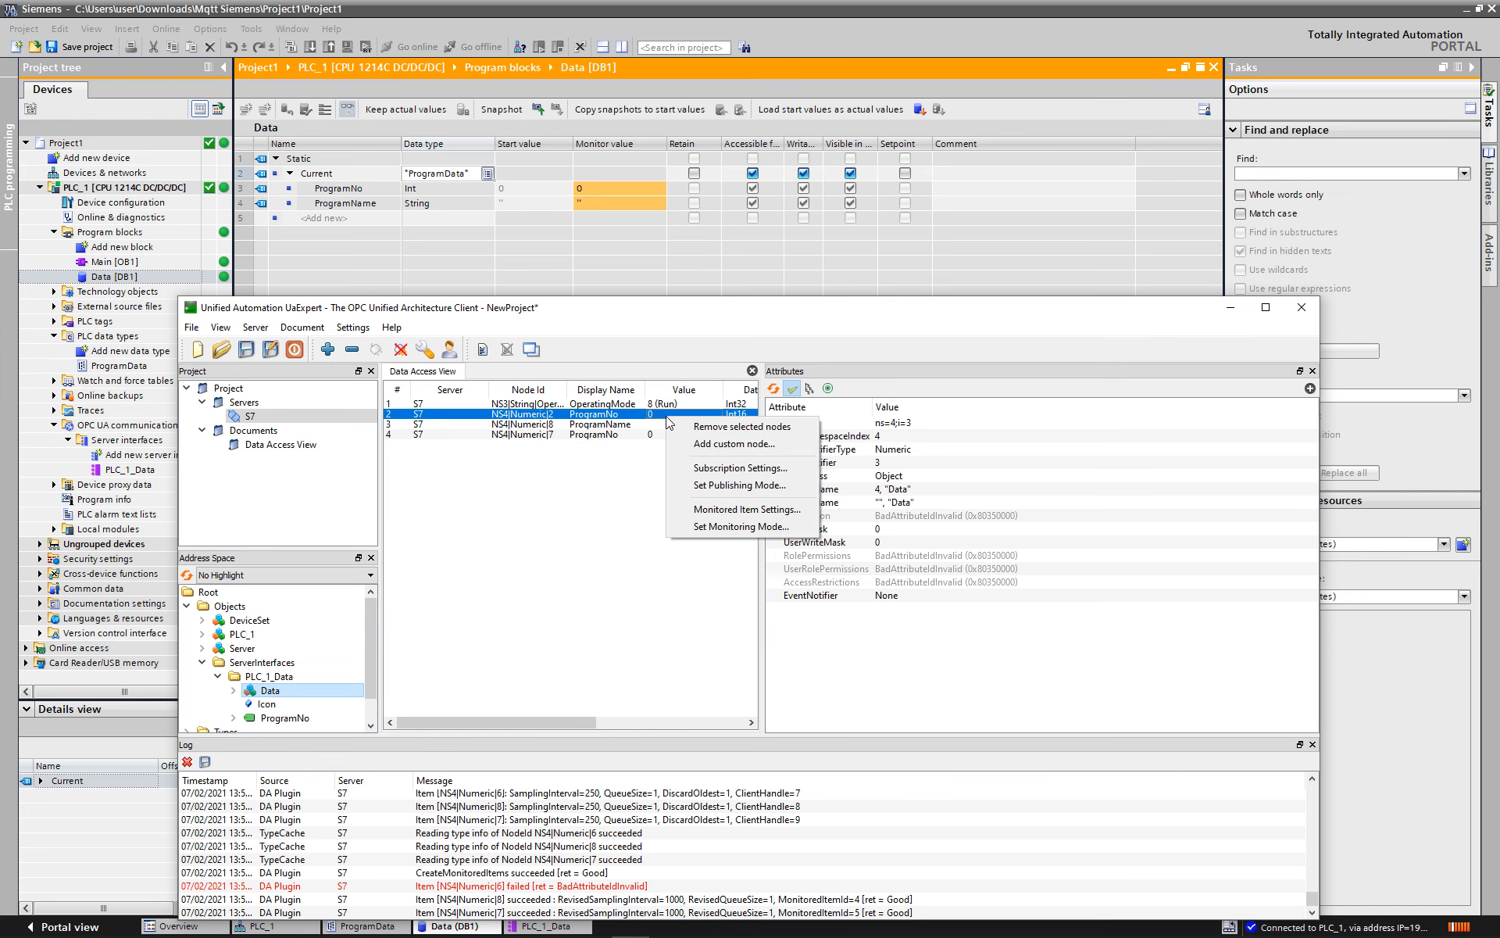
{"action": "left_click", "coordinate": [769, 486]}
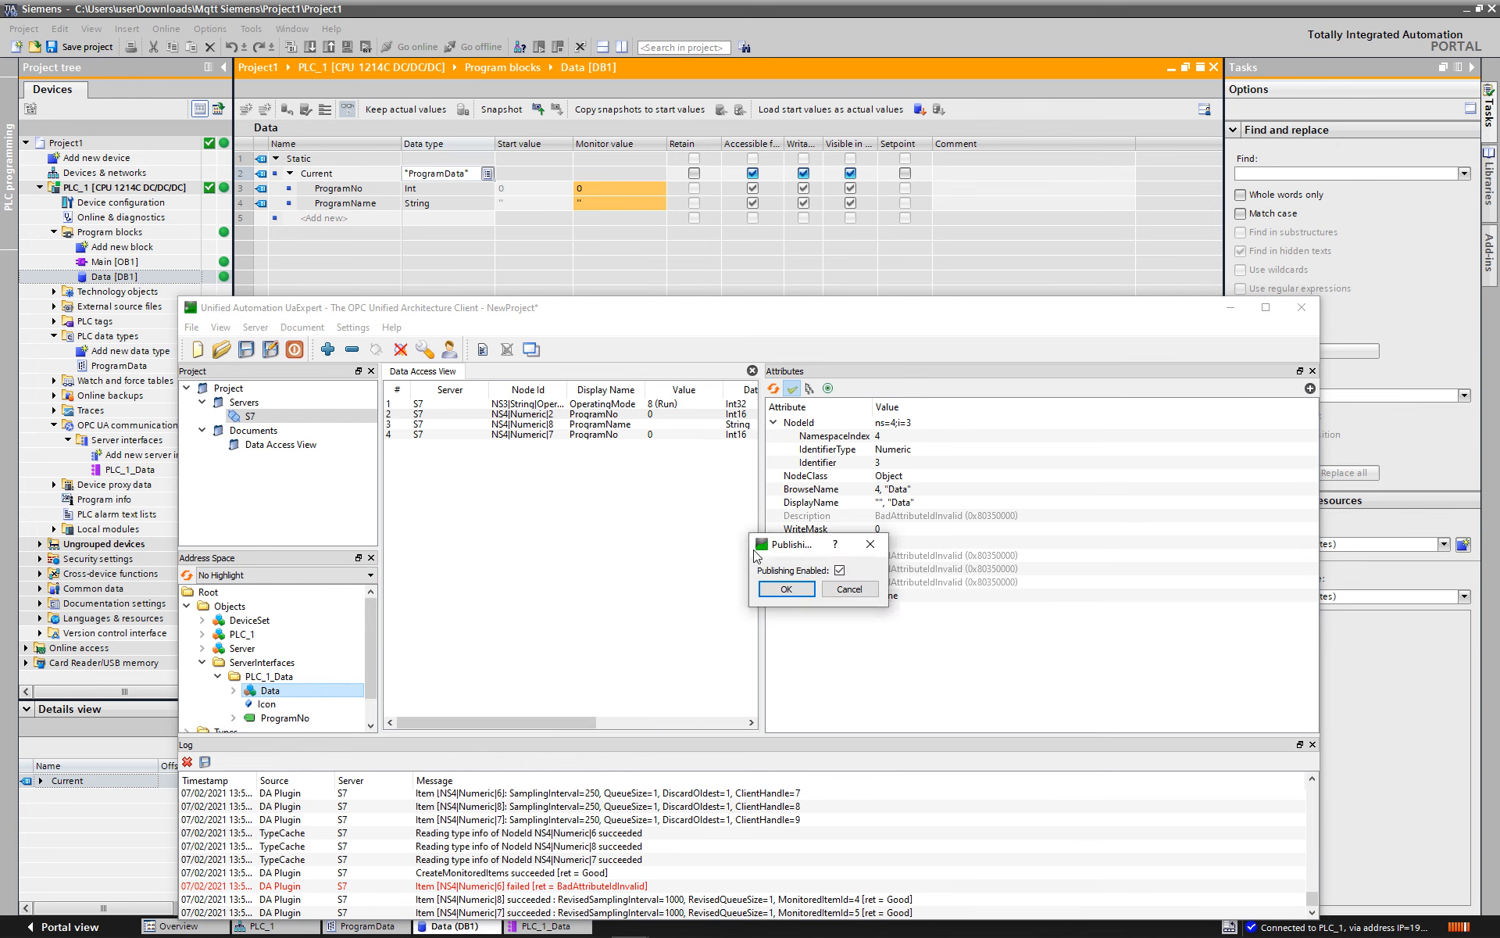
{"action": "left_click", "coordinate": [597, 519]}
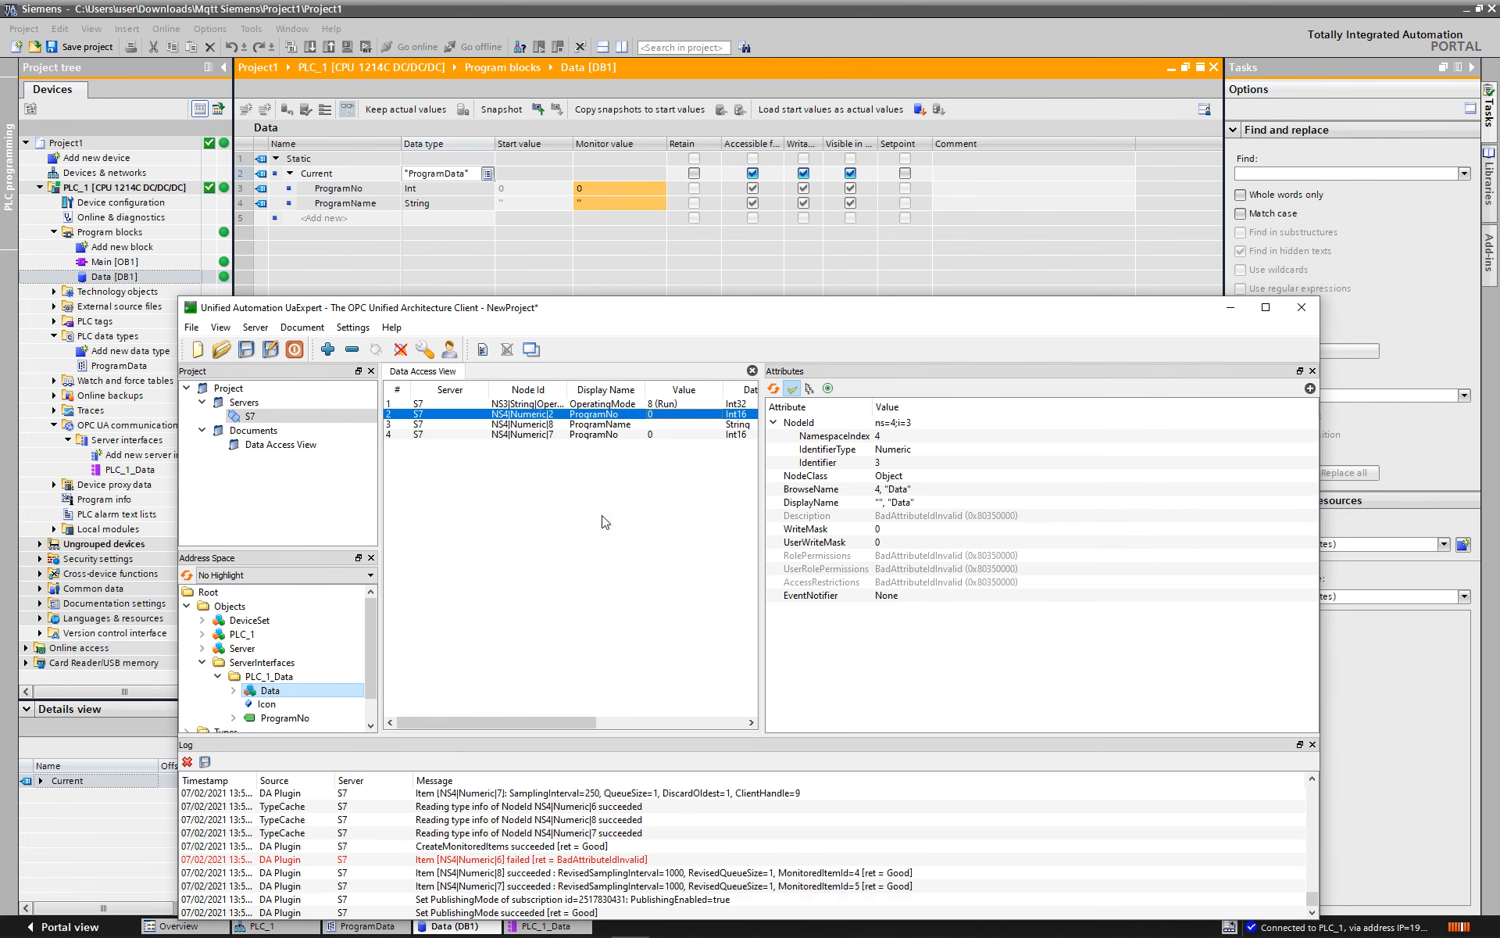
Step: Write 1 to the first ProgramNo node and "test demo" to the ProgramName node in the Data Access View
{"action": "double_click", "coordinate": [663, 418]}
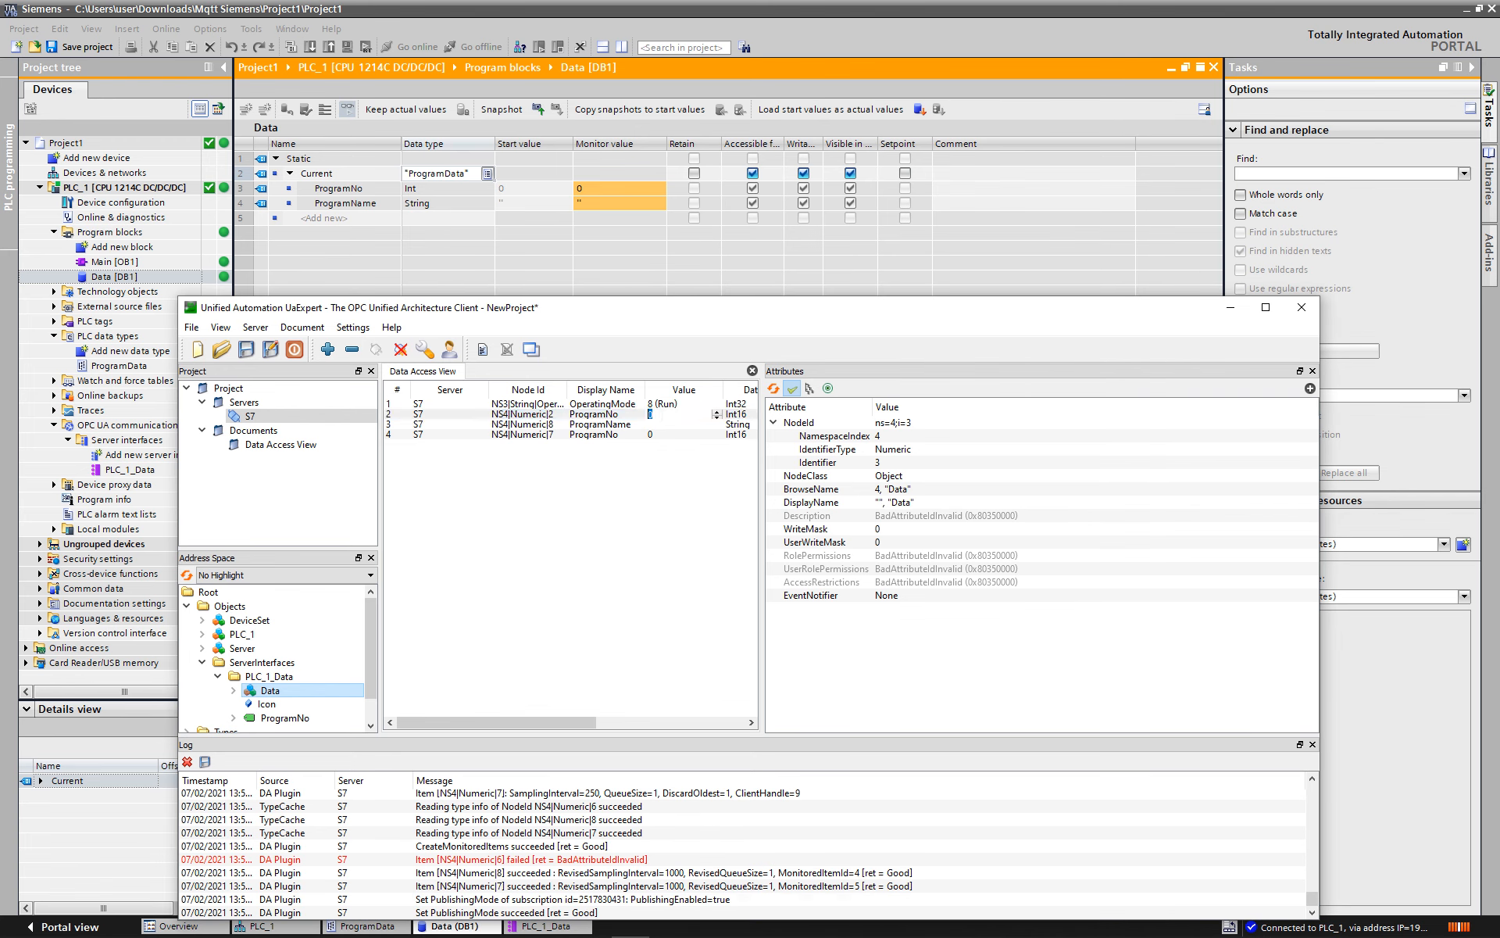
{"action": "type", "text": "0"}
{"action": "key", "text": "Return"}
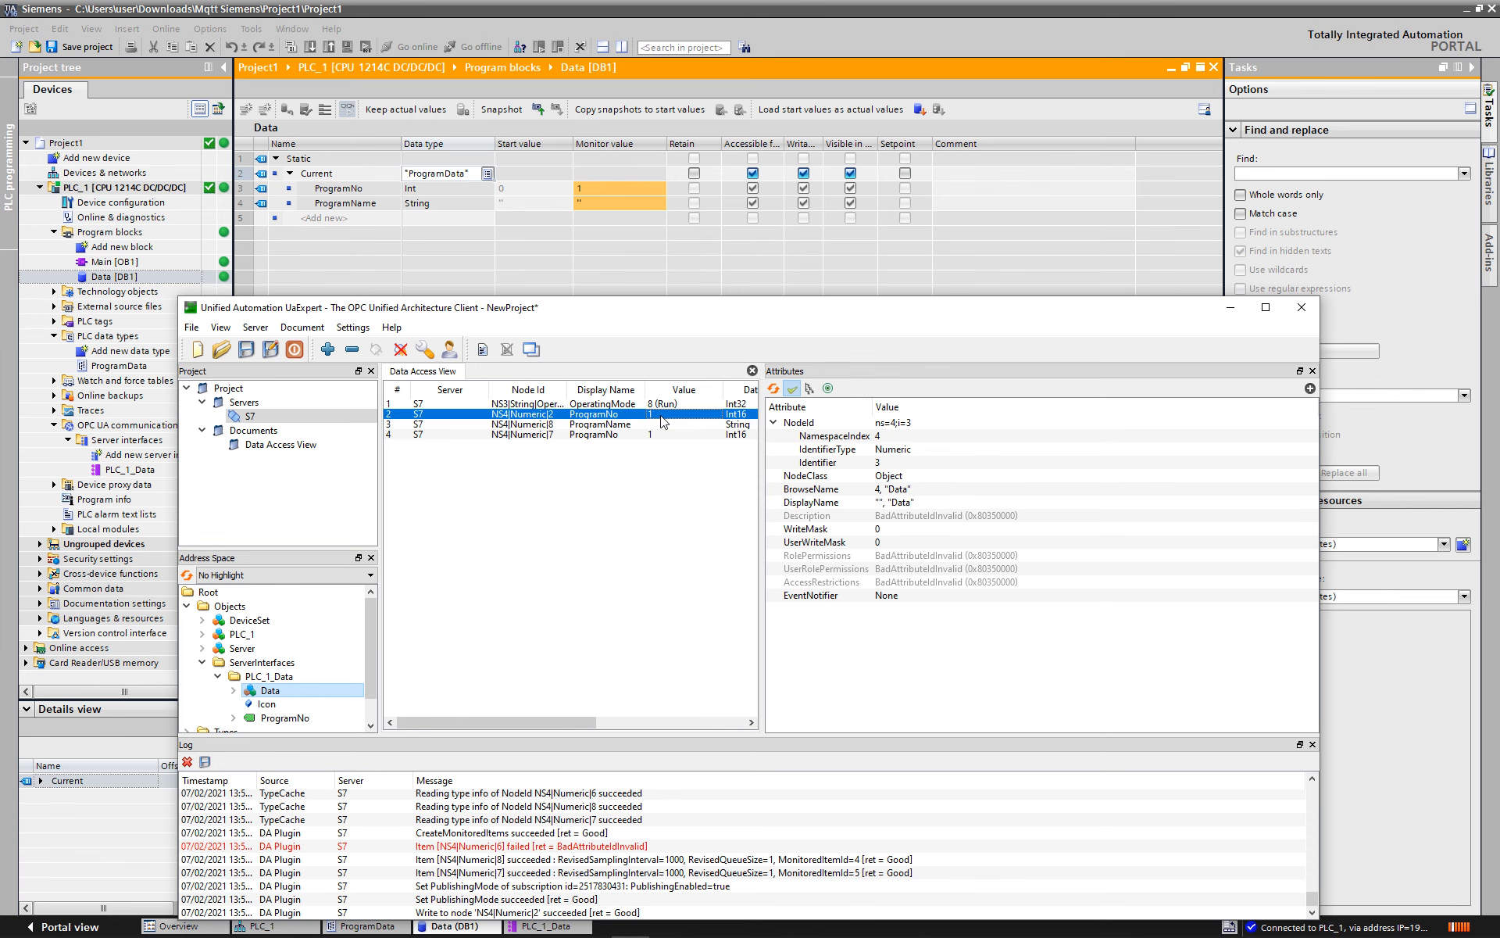
{"action": "double_click", "coordinate": [663, 424]}
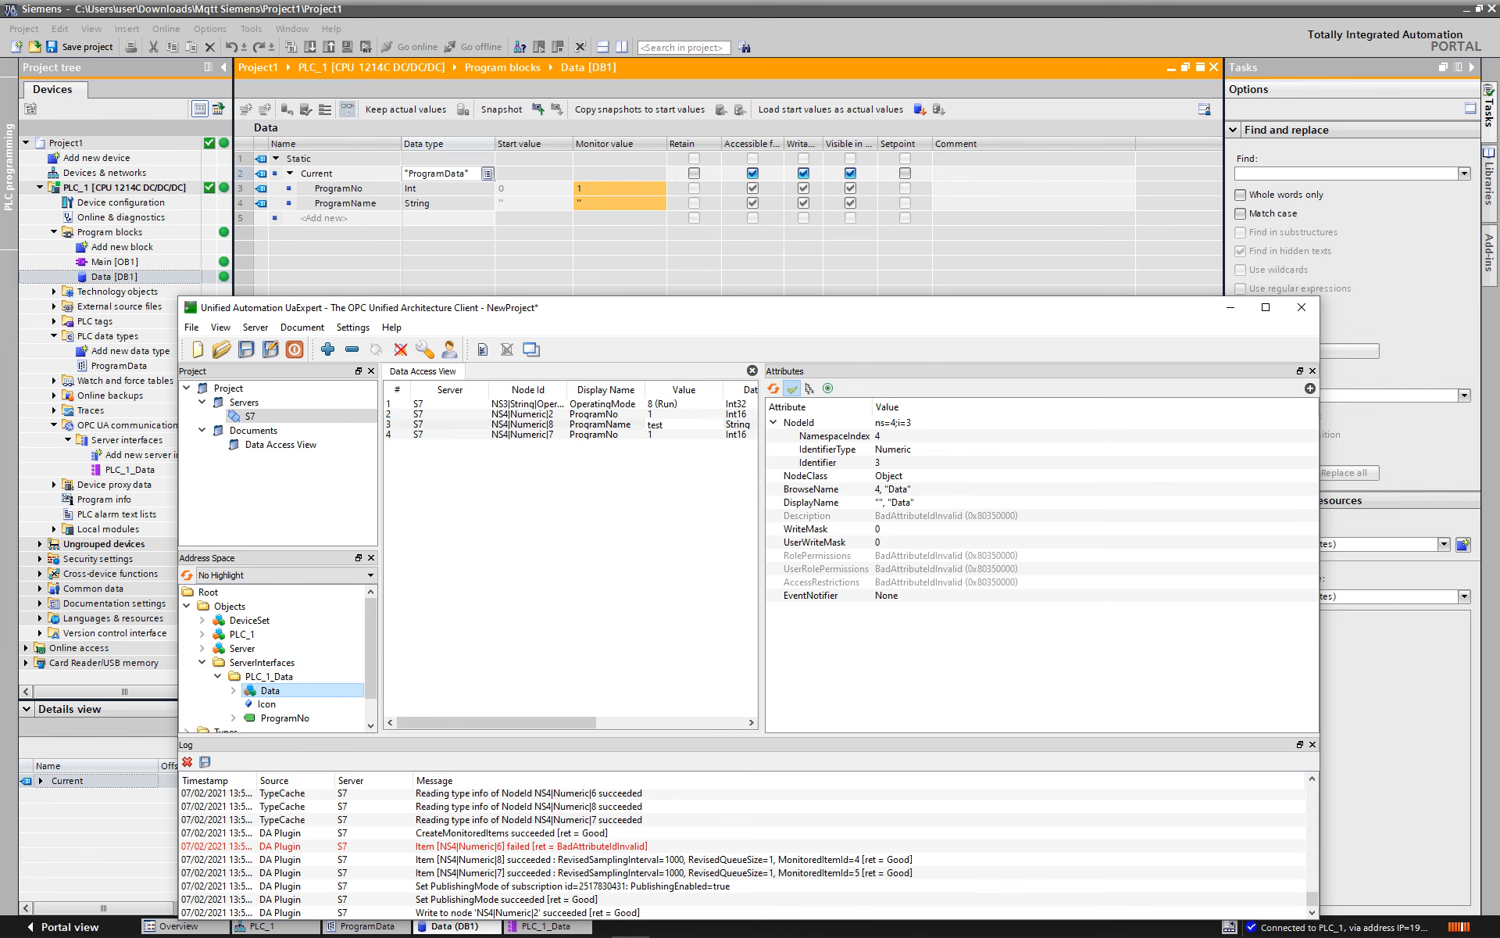
{"action": "type", "text": "test demo"}
{"action": "key", "text": "Return"}
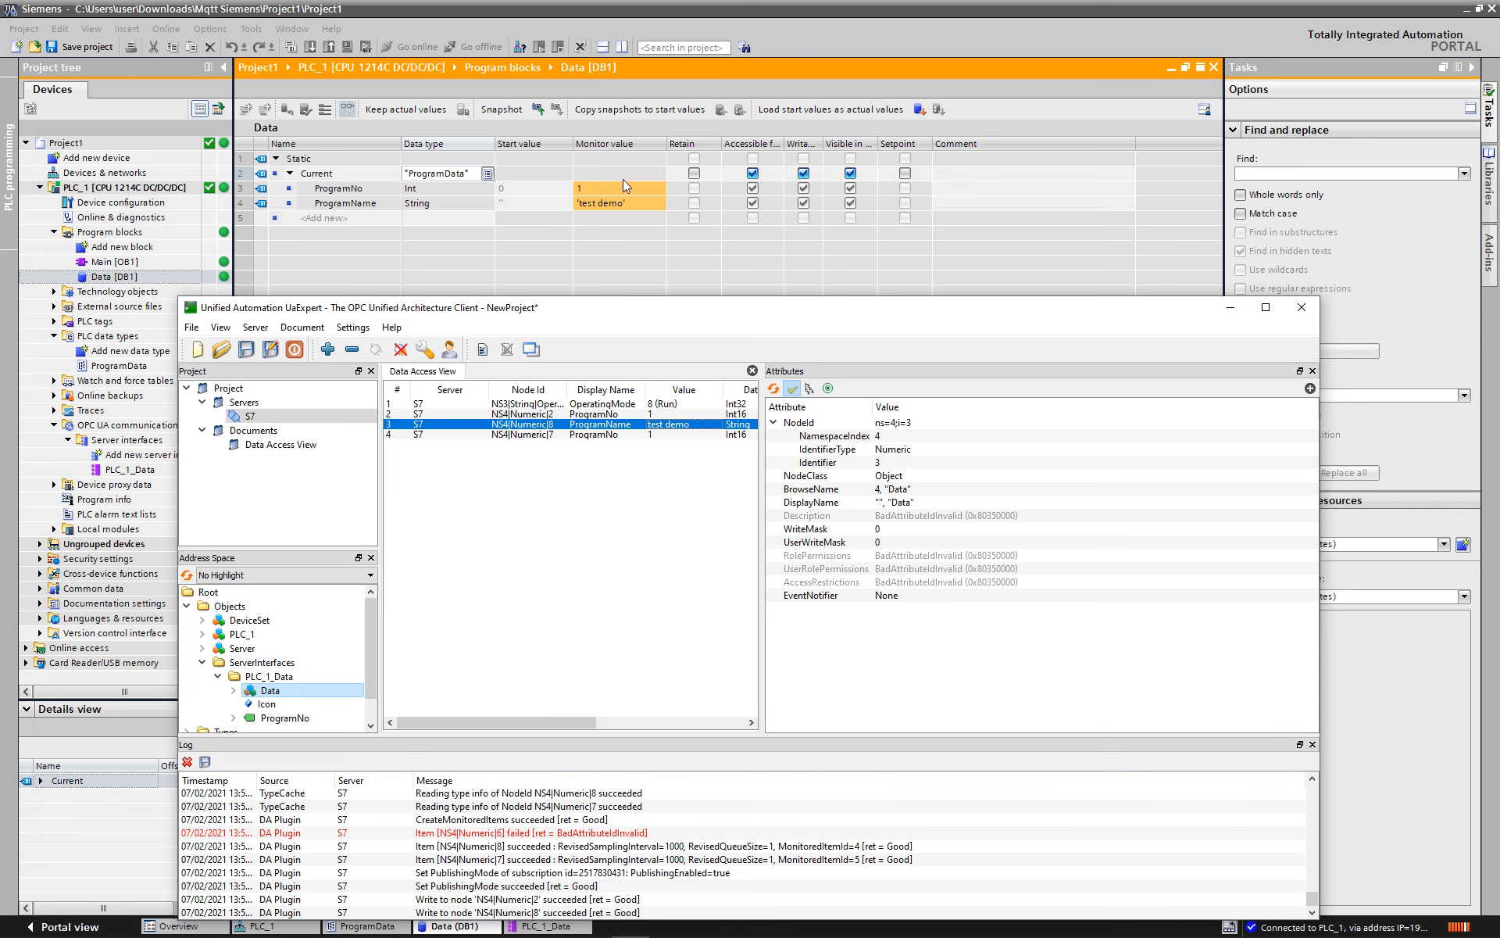
Step: Modify the online value of ProgramNo to 4 in TIA Portal's Data block, and switch back to UaExpert
{"action": "double_click", "coordinate": [601, 186]}
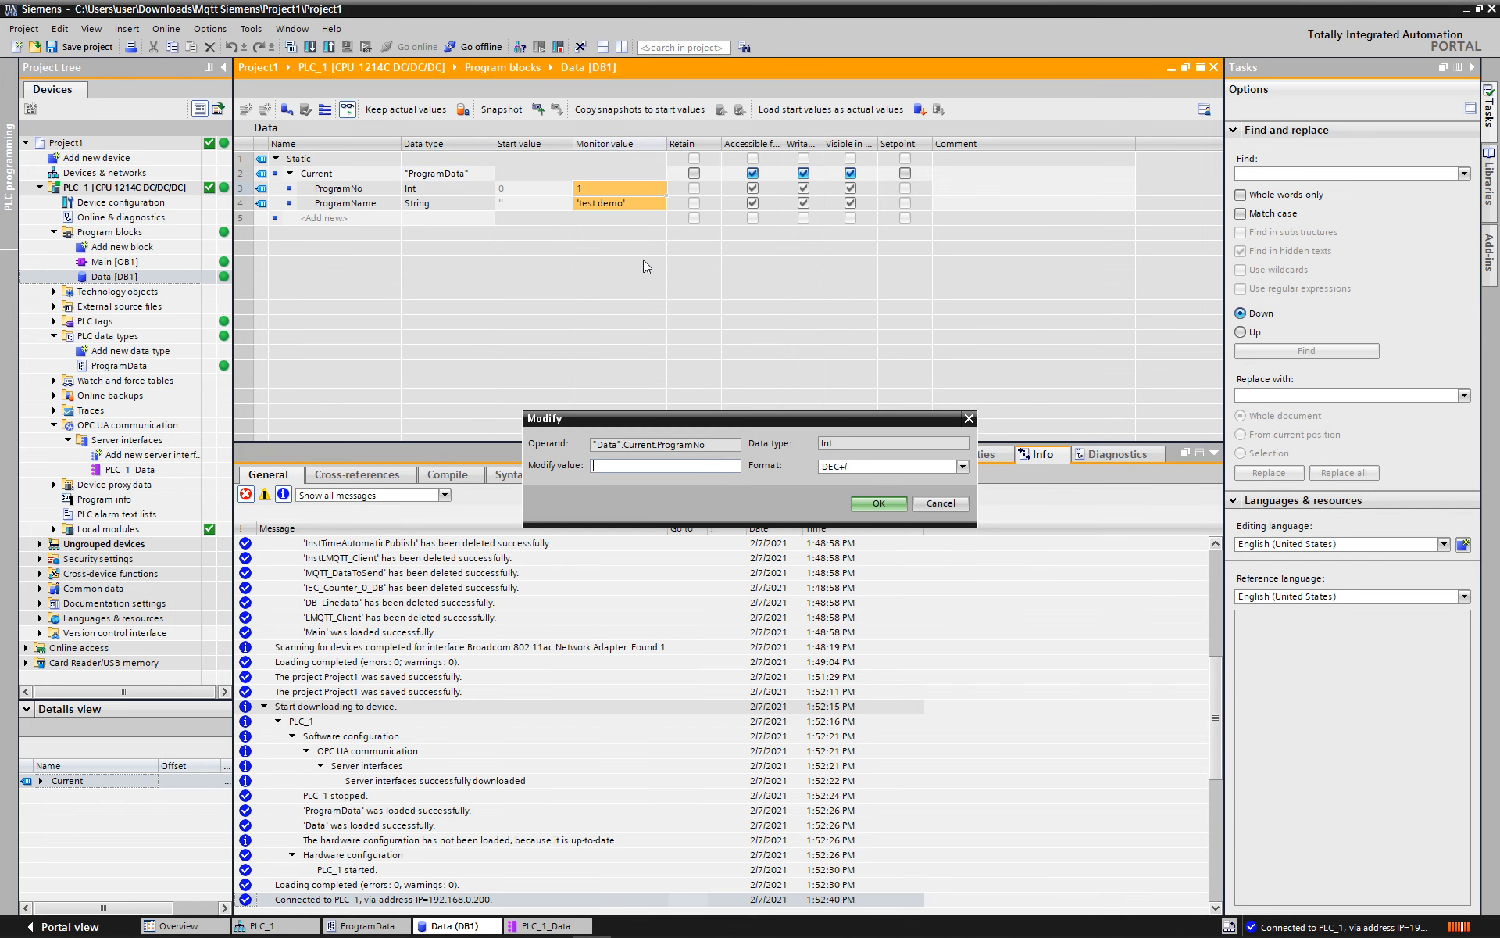
{"action": "type", "text": "4"}
{"action": "key", "text": "Return"}
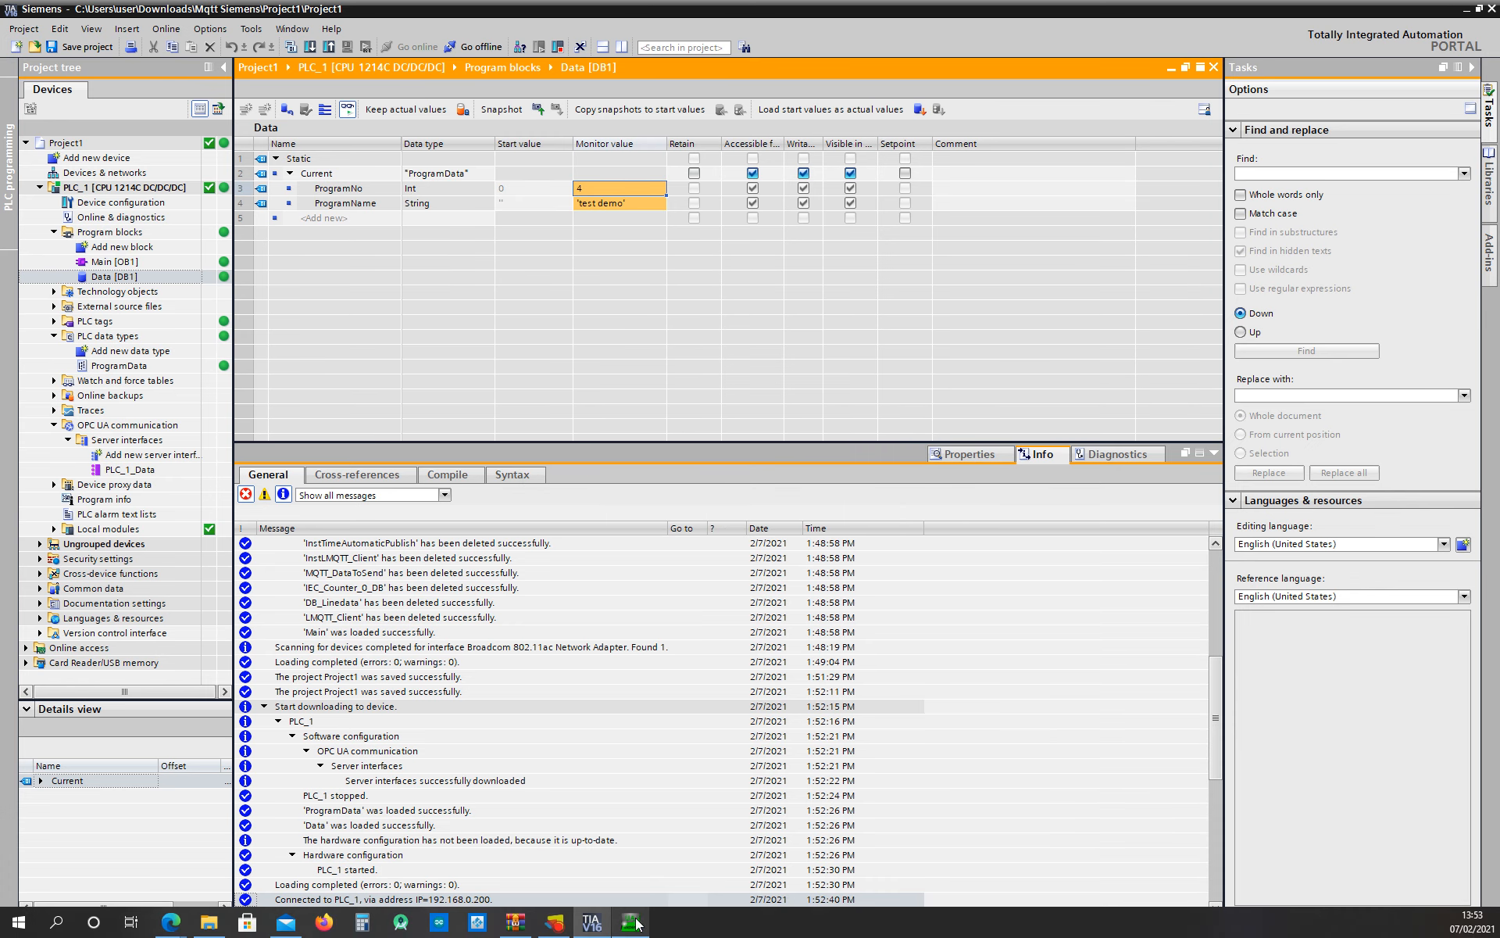
{"action": "left_click", "coordinate": [632, 930]}
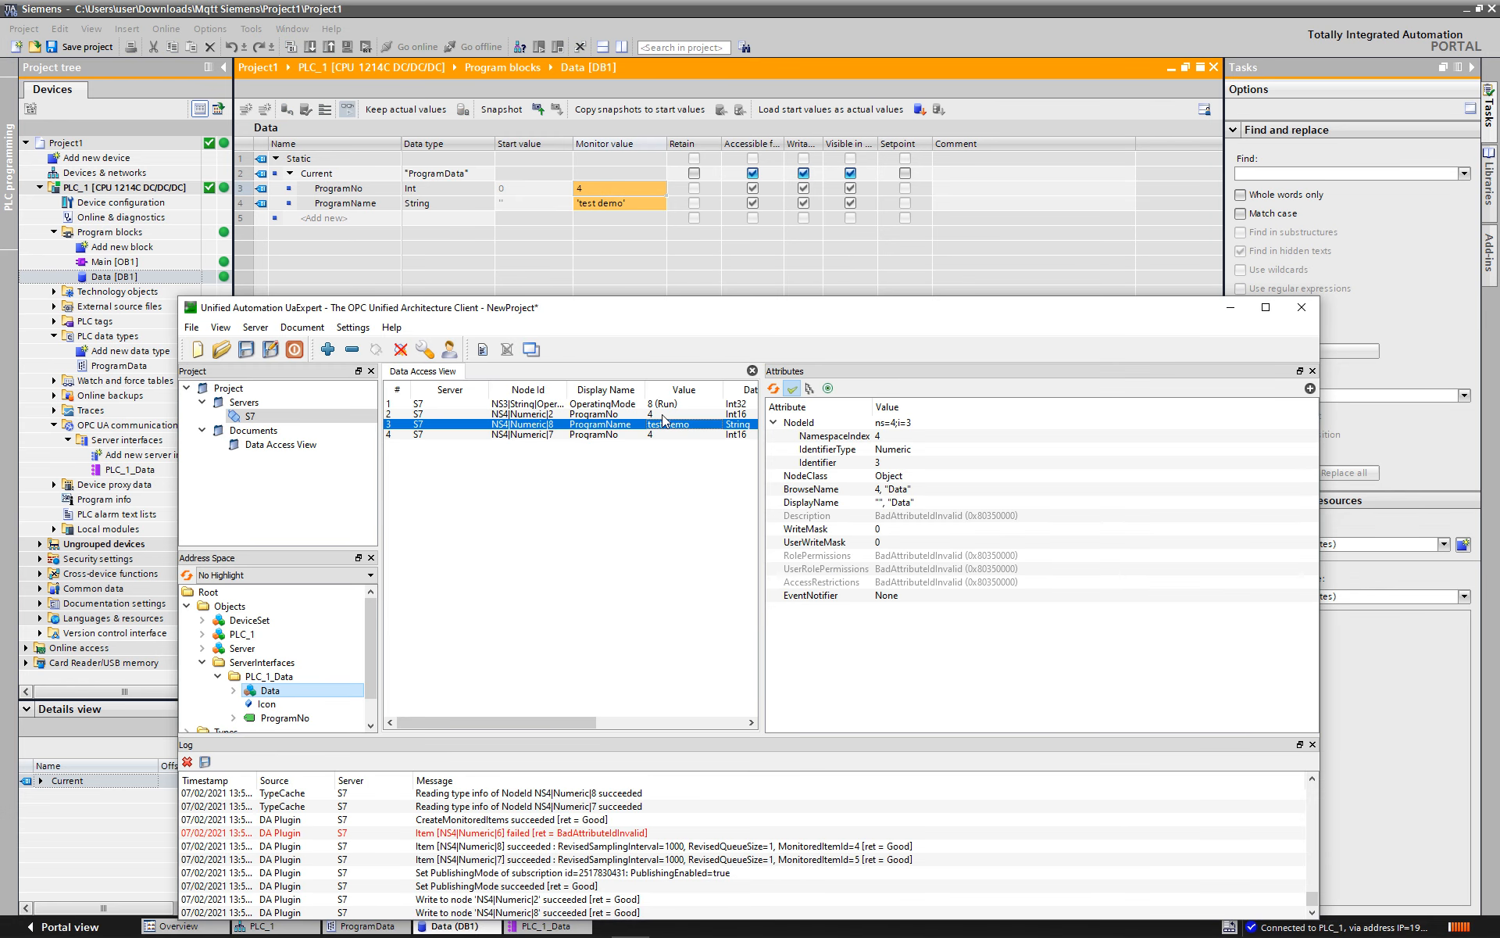